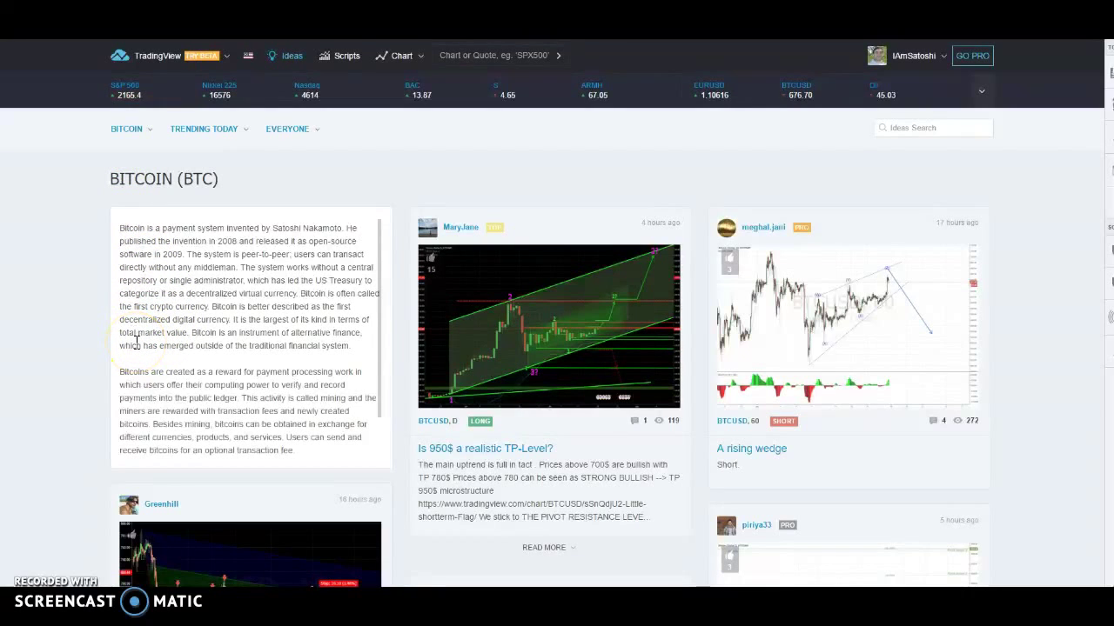
- Browse the published Bitcoin trading ideas, examining their chart previews, long or short labels and descriptions
scroll(136, 340, "down", 1)
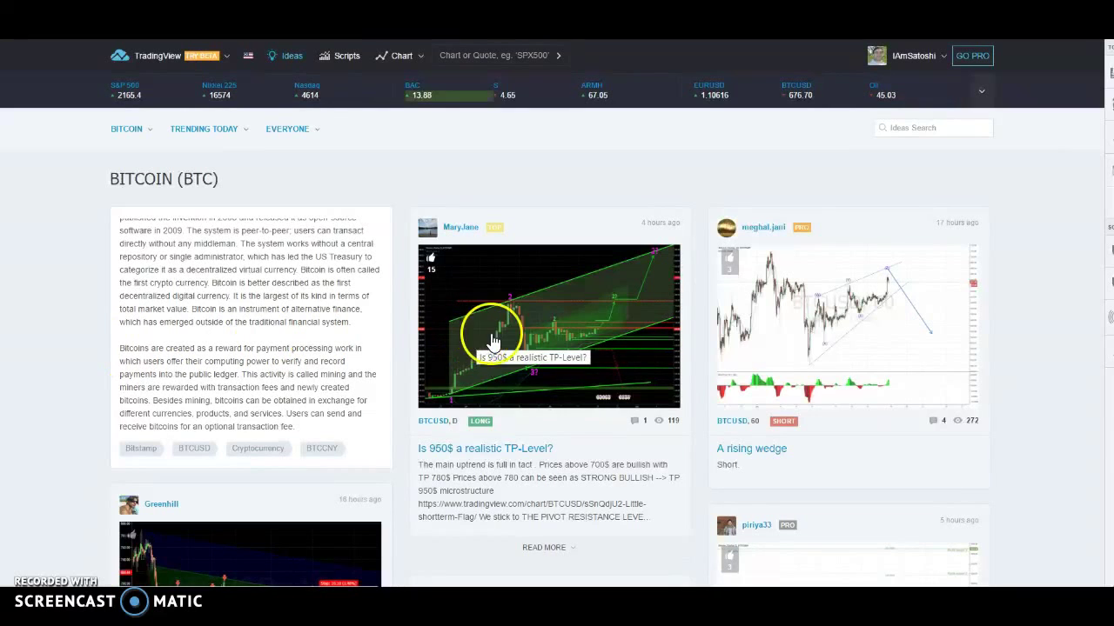
scroll(94, 316, "down", 3)
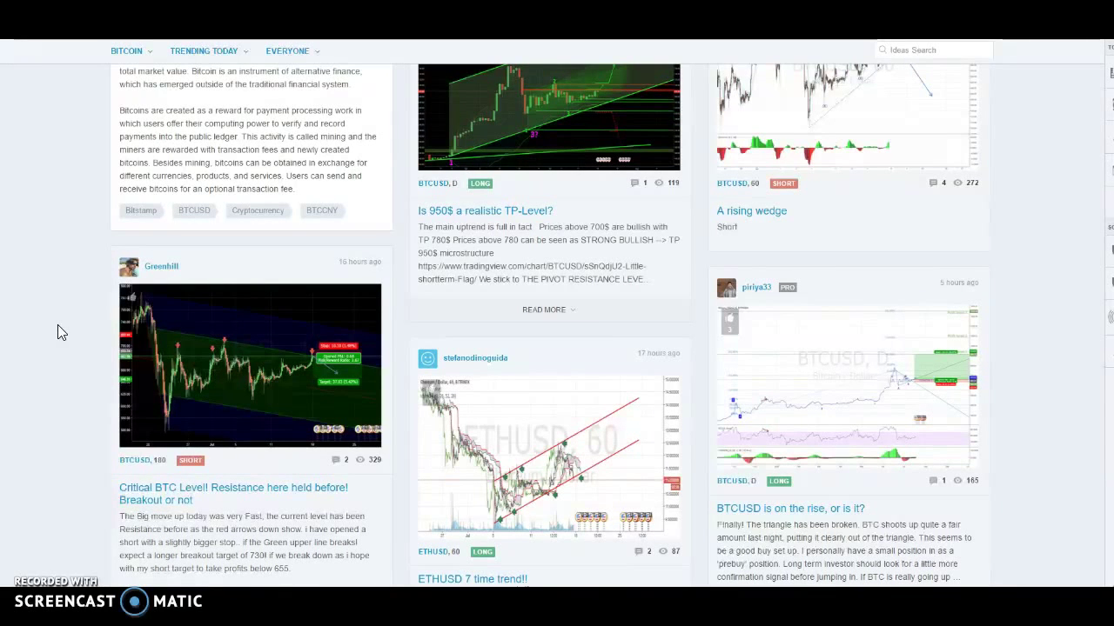
scroll(58, 326, "down", 3)
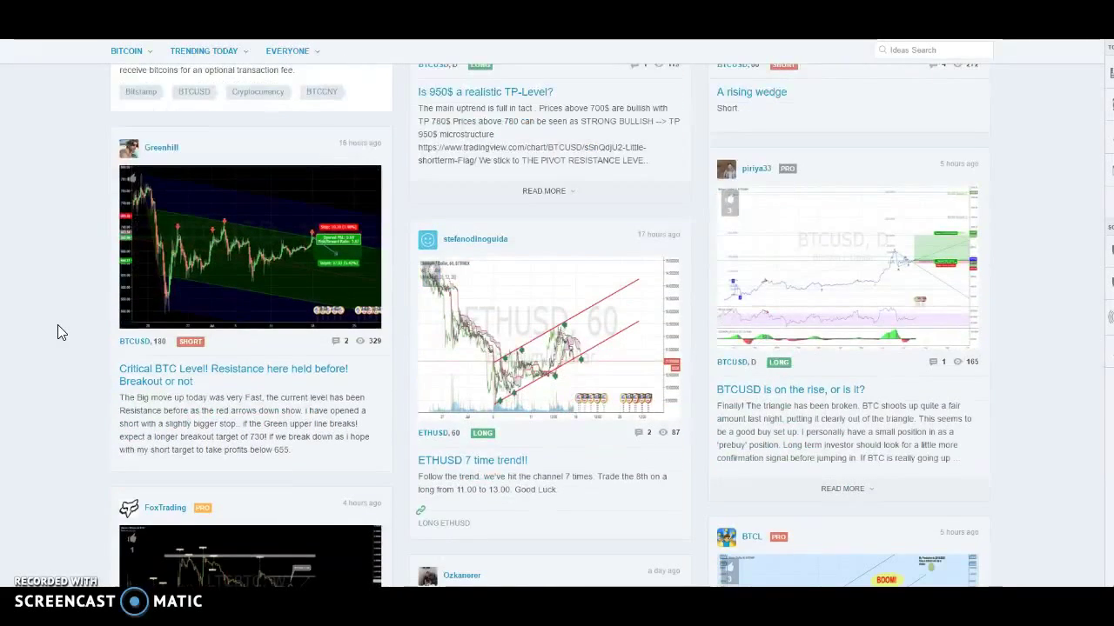
scroll(58, 325, "up", 6)
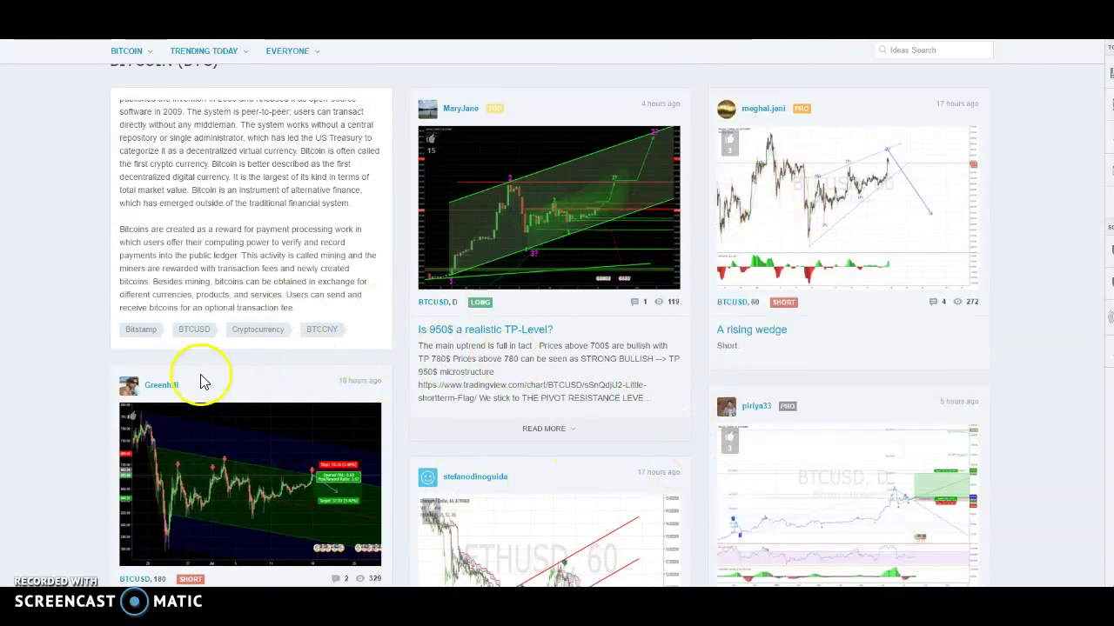
scroll(95, 365, "down", 12)
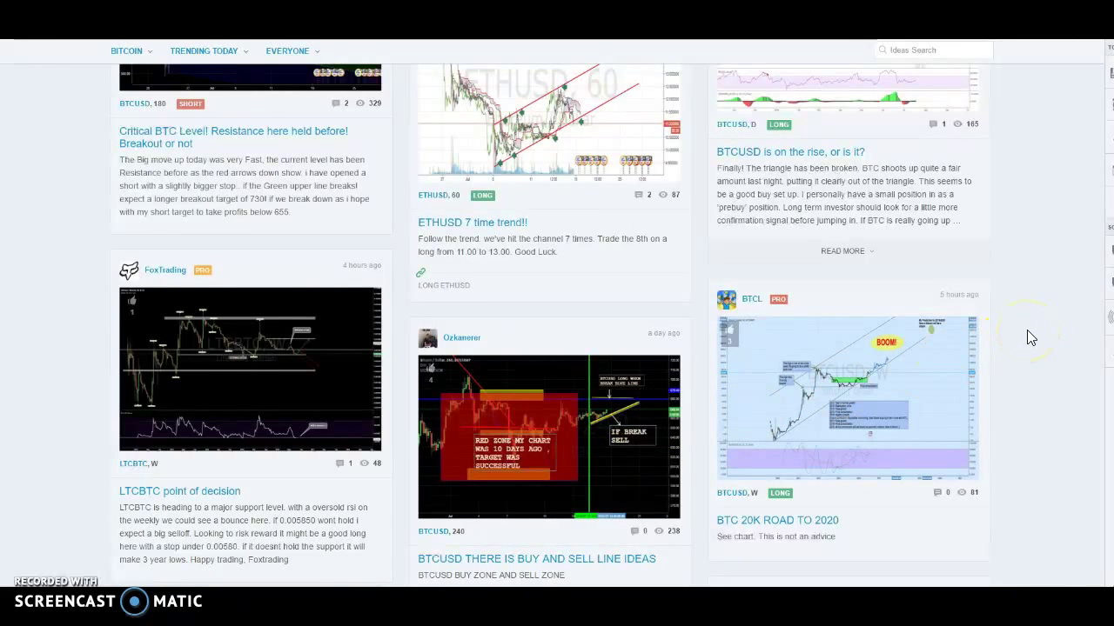
scroll(1026, 331, "down", 3)
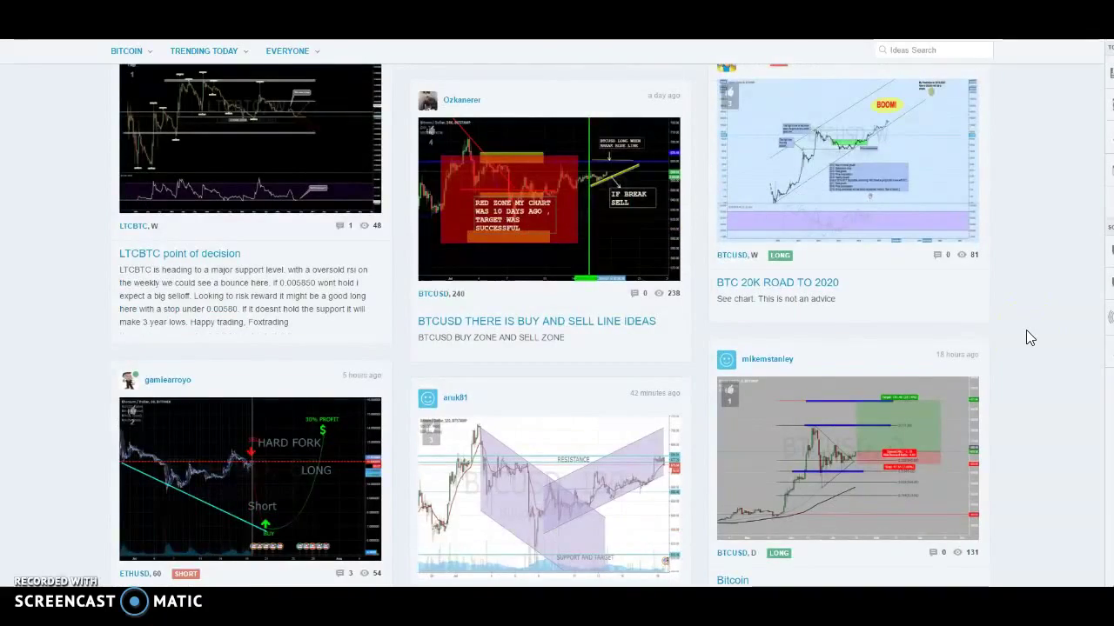
scroll(1025, 331, "down", 4)
scroll(1024, 332, "up", 15)
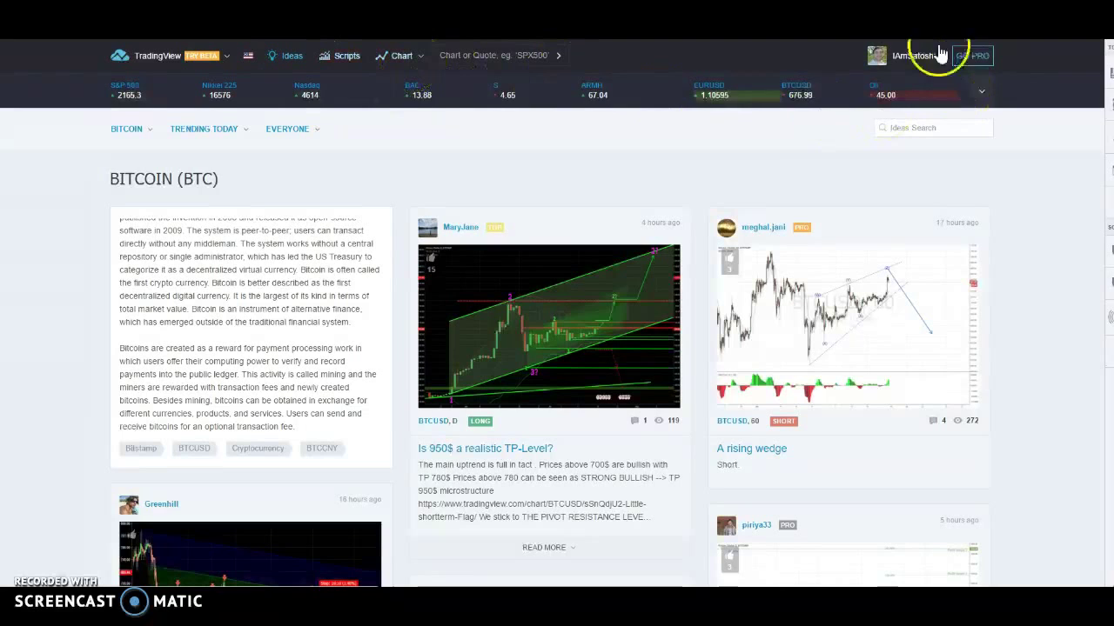
- Switch from the Bitcoin ideas page to the weekly BTCUSD chart on Bitfinex
left_click(972, 65)
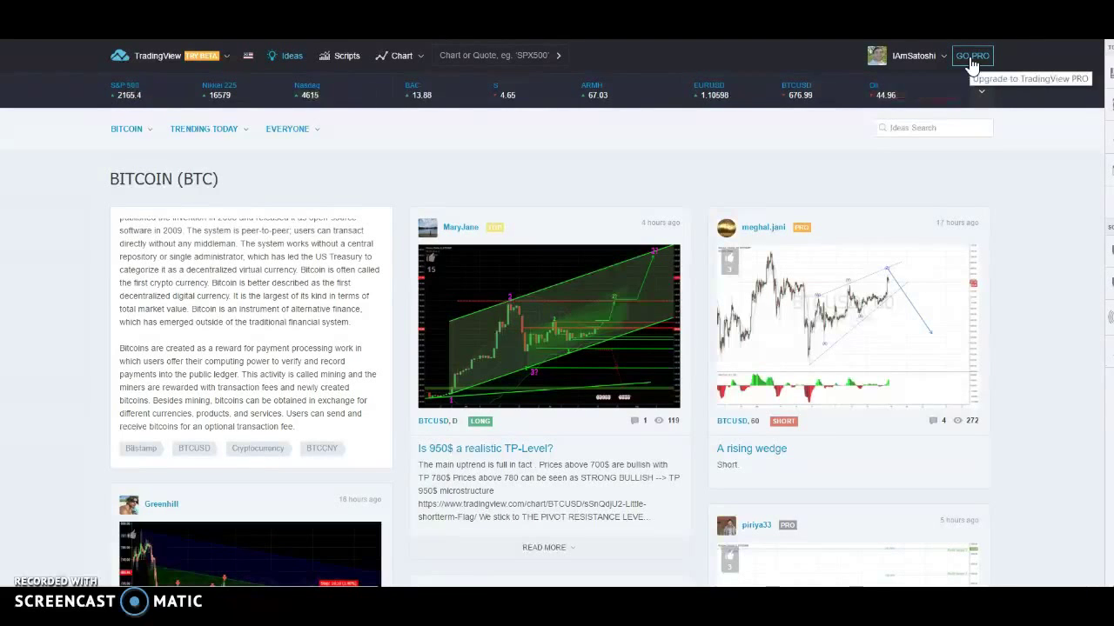
left_click(720, 360)
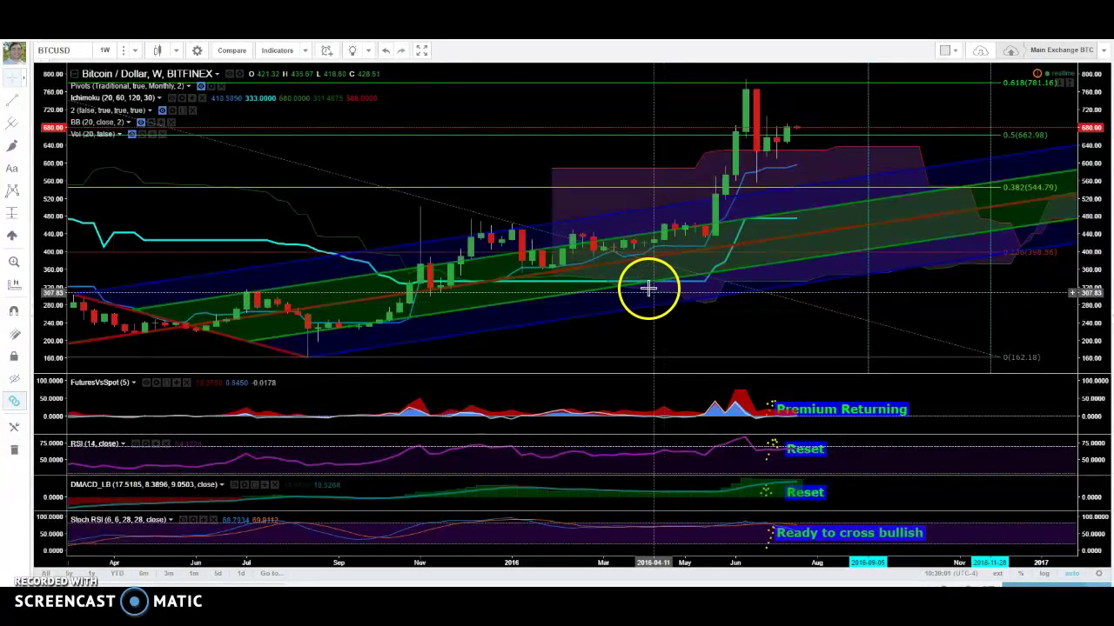
- Delete the "Premium Returning" label from the FuturesVsSpot pane and undo the deletion
left_click(835, 403)
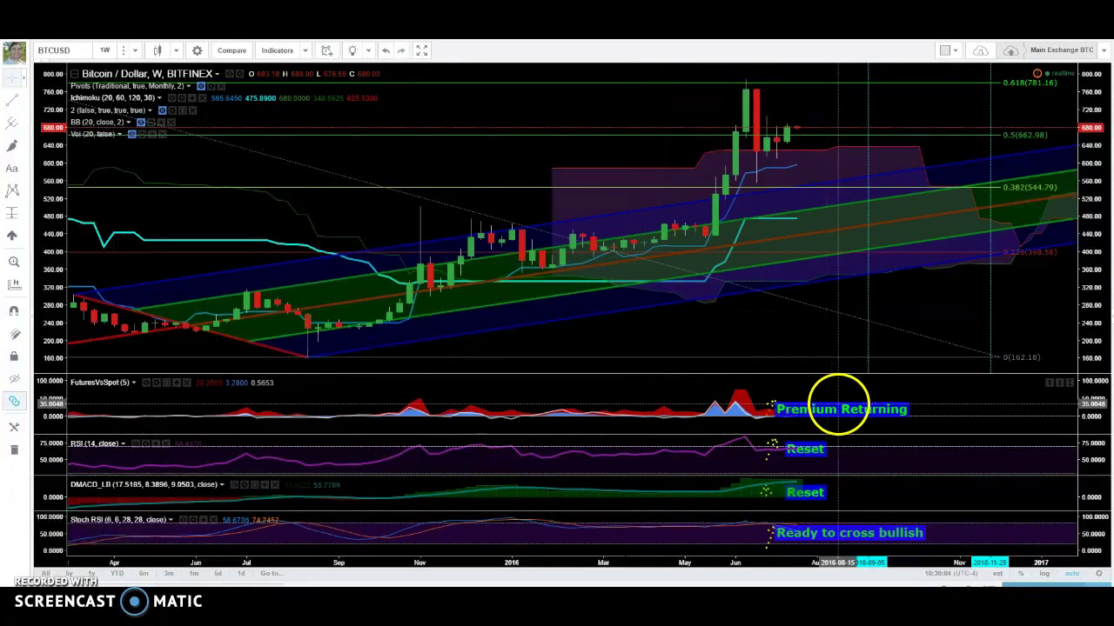
key("Delete")
left_click(825, 398)
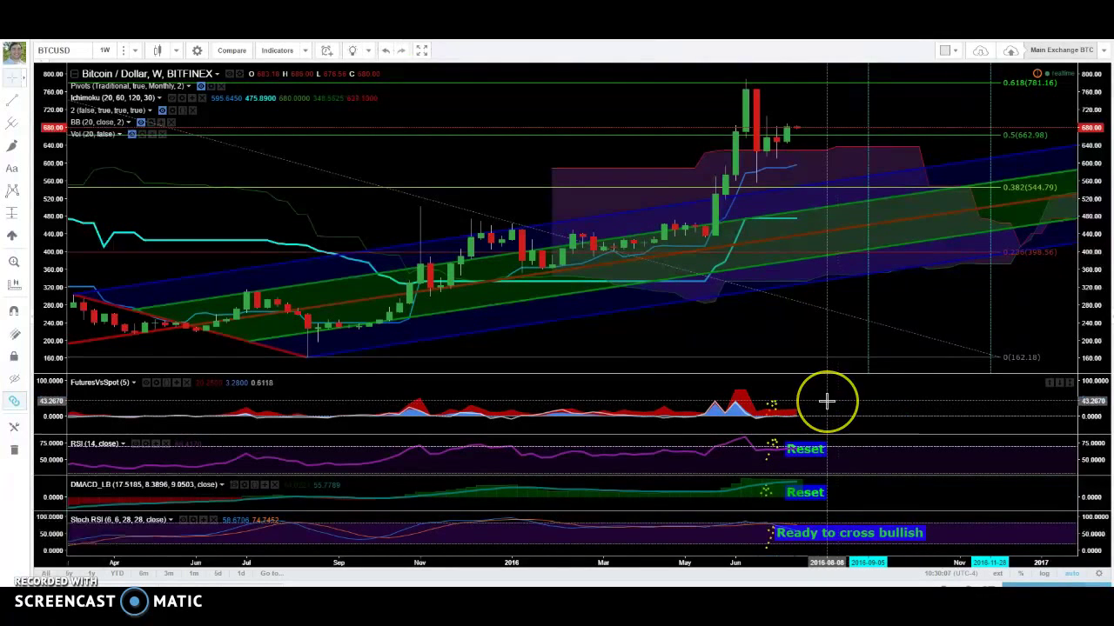
key("ctrl+z")
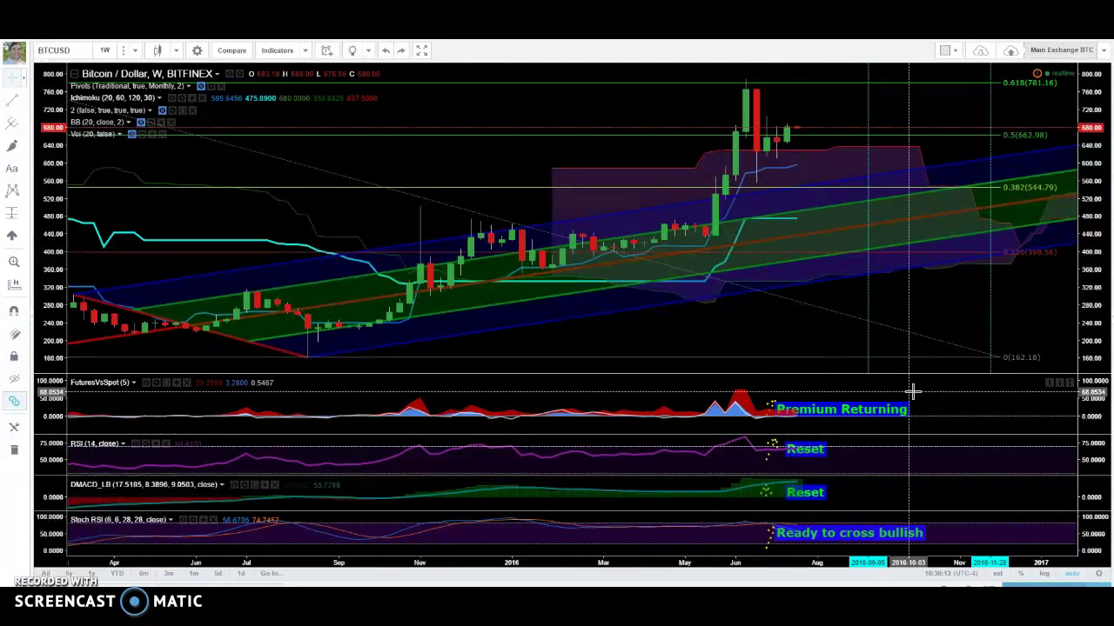
left_click(830, 369)
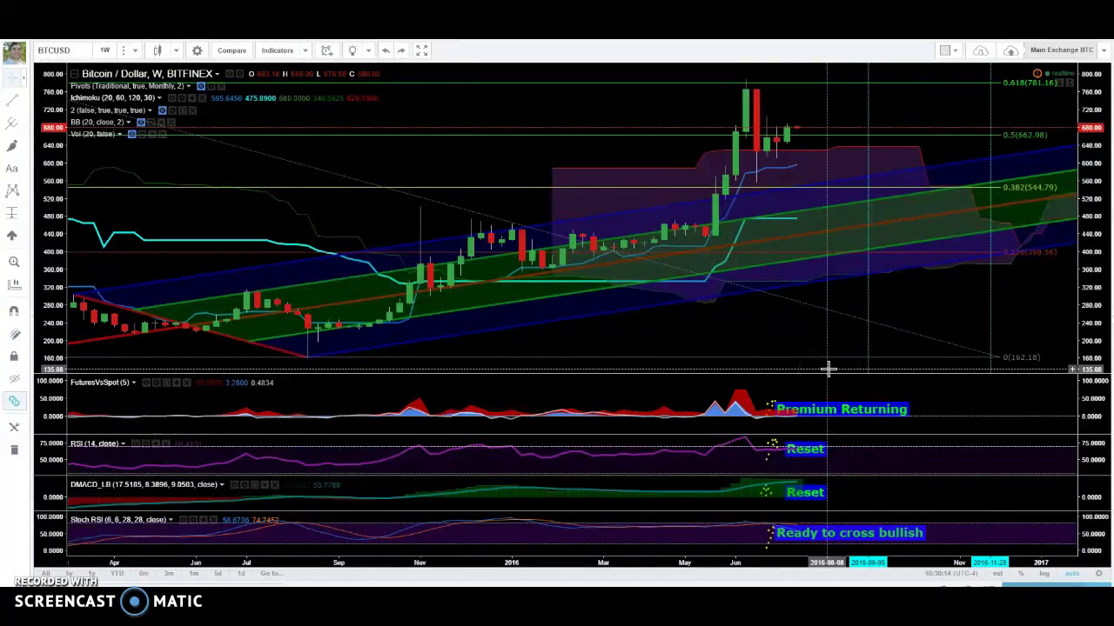
left_click(19, 454)
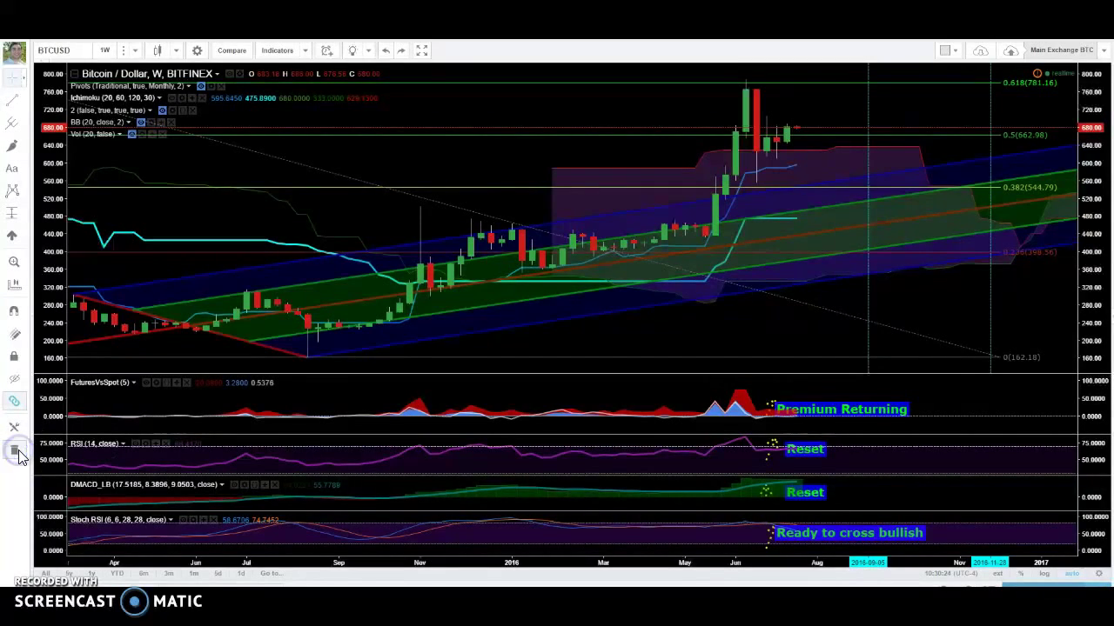
left_click(19, 454)
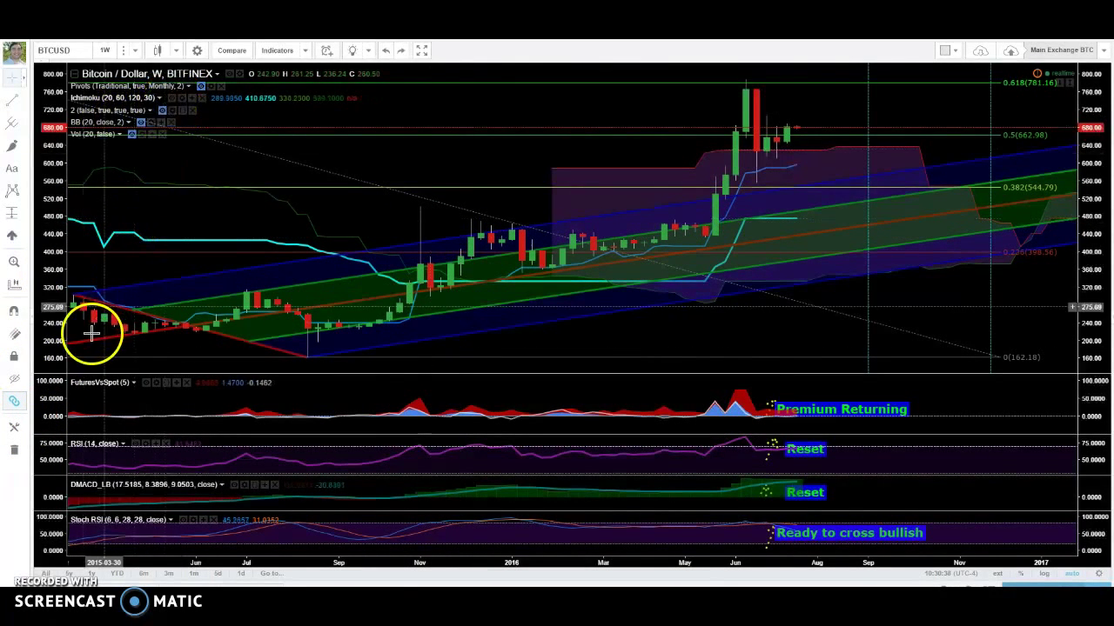
- Hide all drawings and the Ichimoku indicator on the weekly BTCUSD chart
left_click(13, 384)
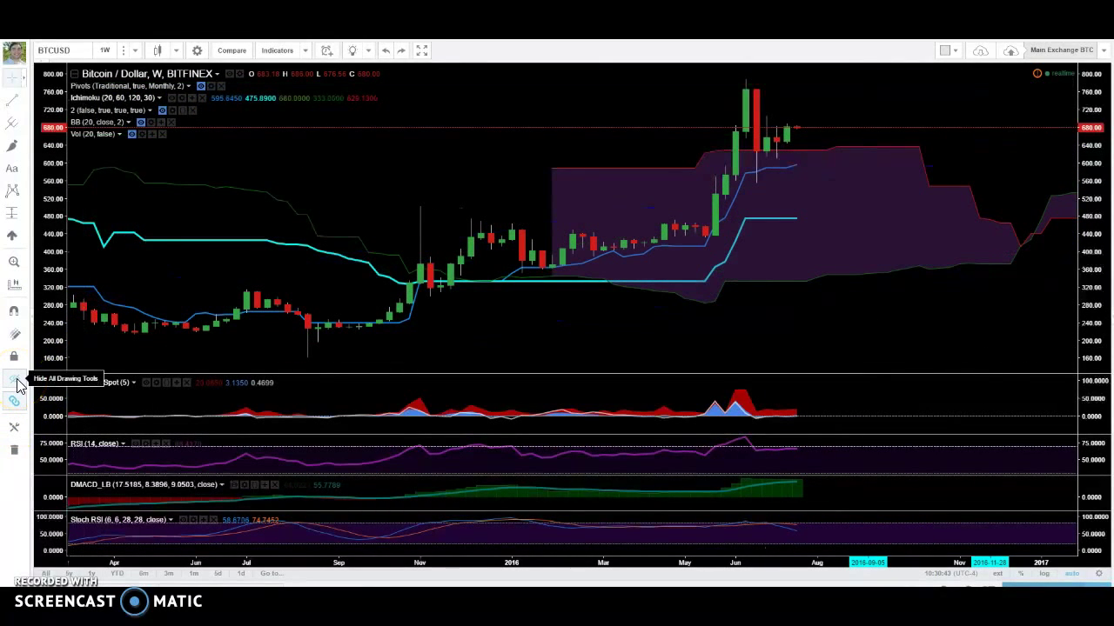
left_click(14, 383)
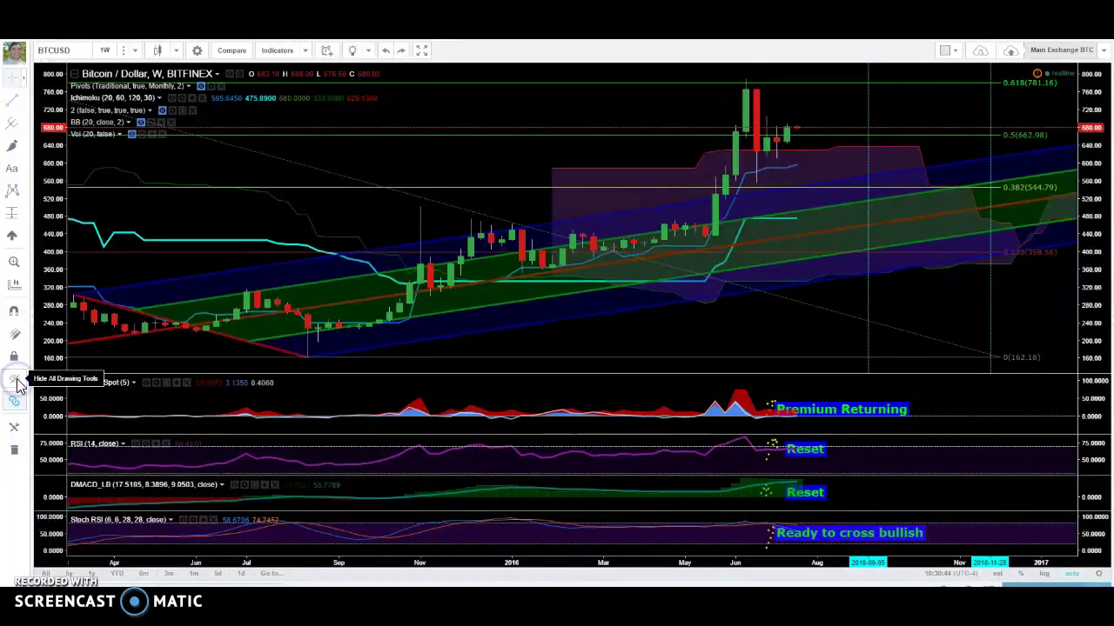
left_click(14, 384)
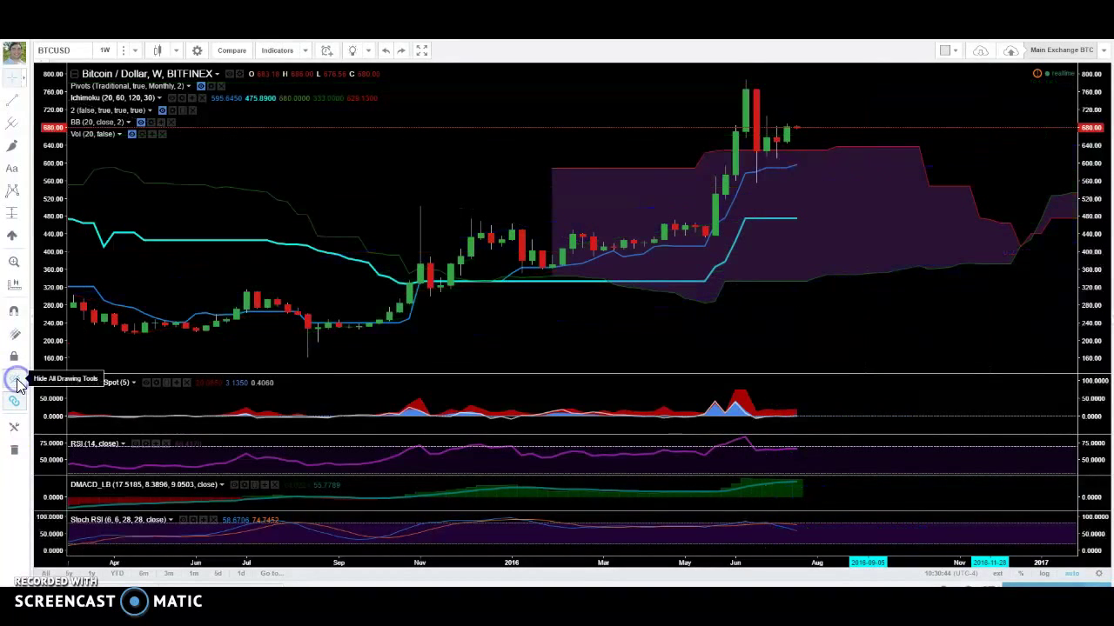
left_click(172, 98)
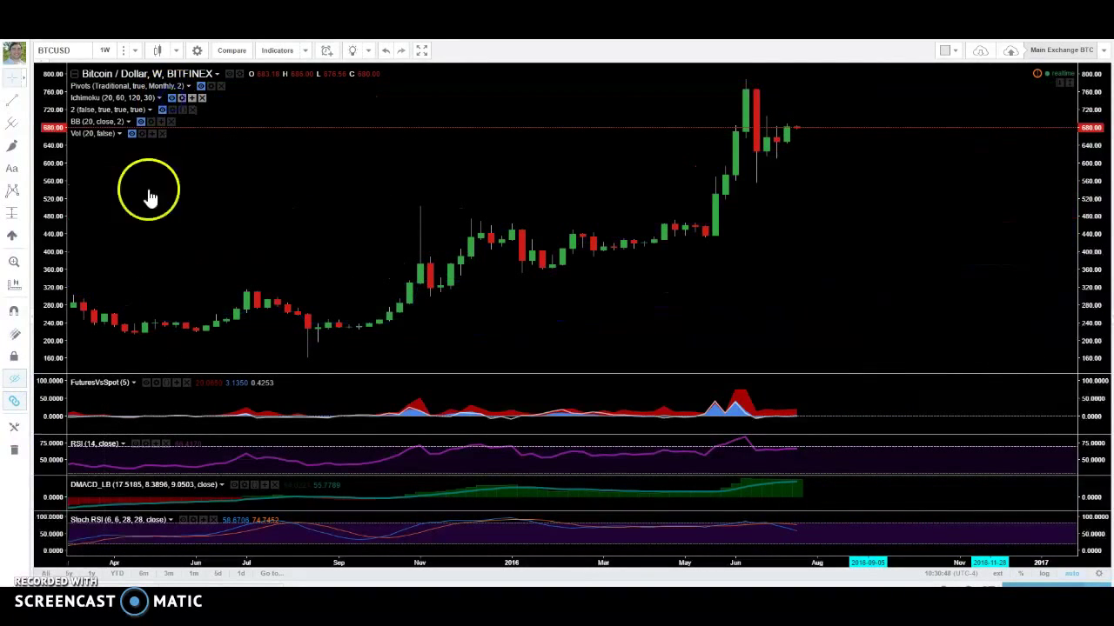
left_click(13, 384)
left_click(13, 384)
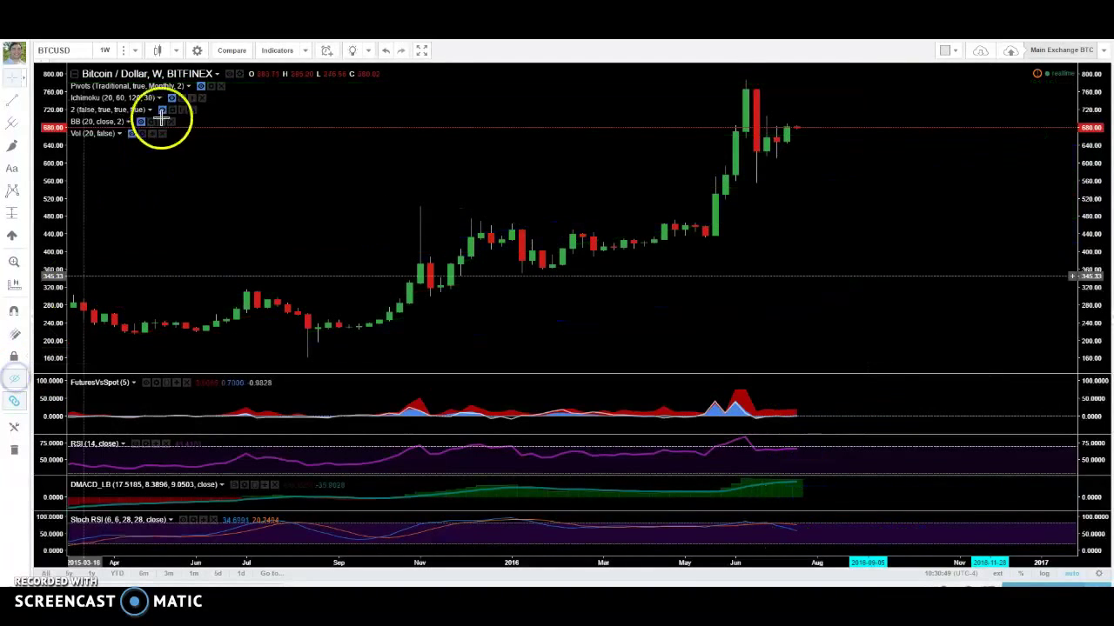
- Show the Ichimoku and Bollinger Bands indicators on the price chart and hide both again
left_click(172, 98)
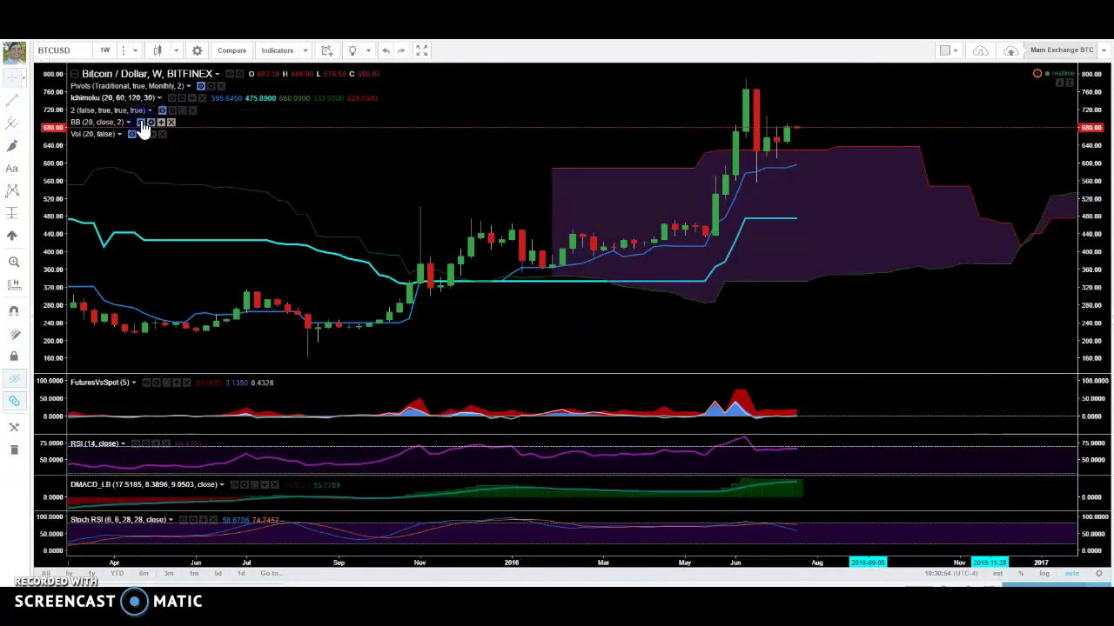
left_click(142, 123)
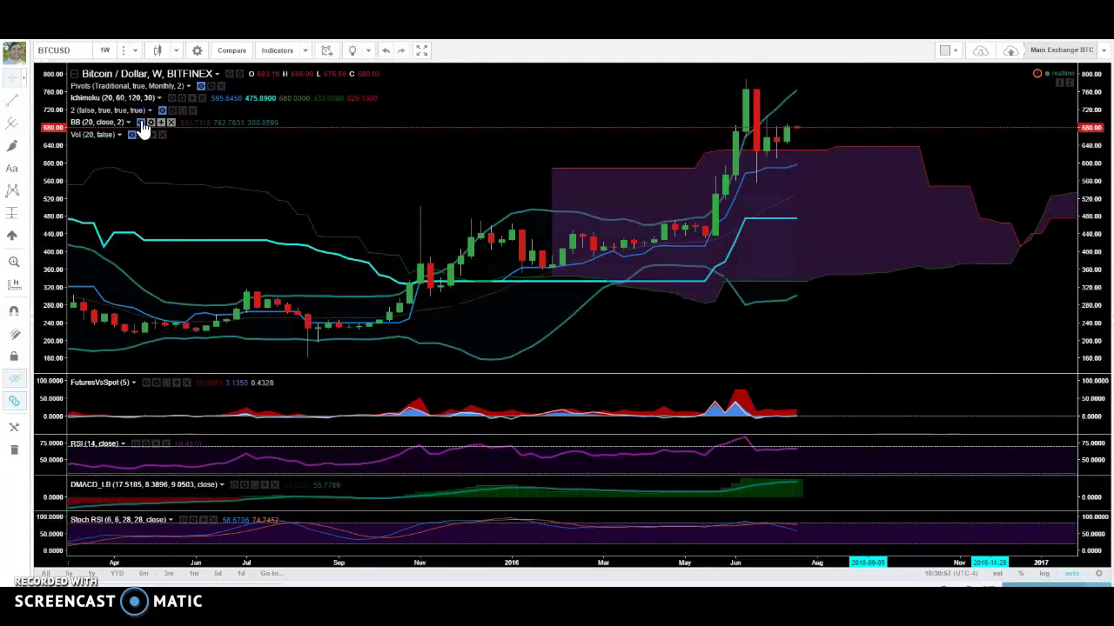
left_click(172, 99)
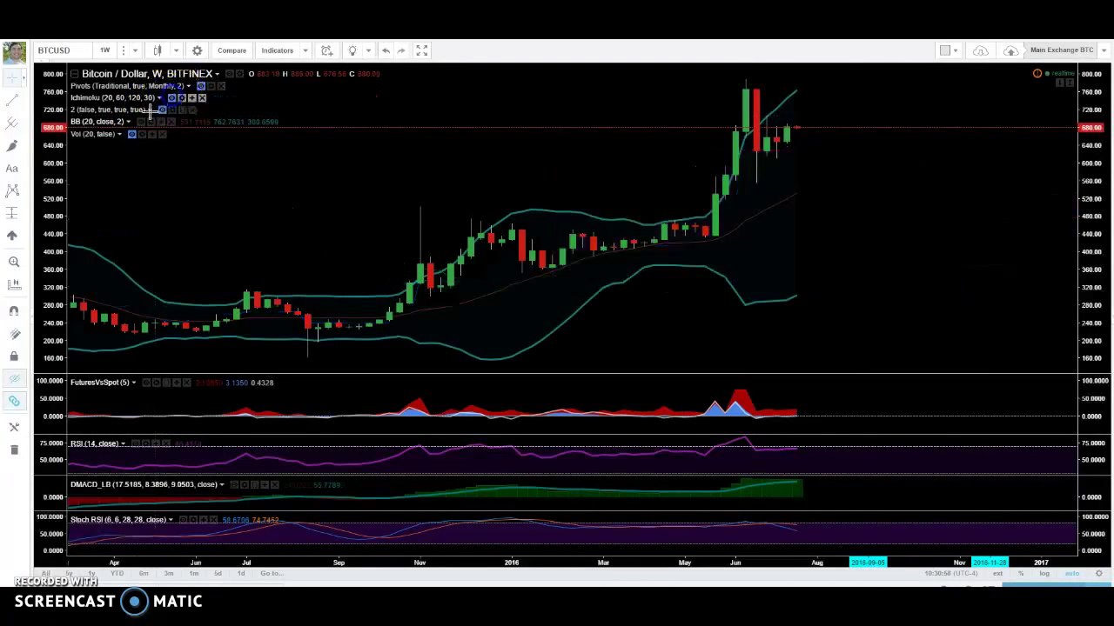
left_click(140, 122)
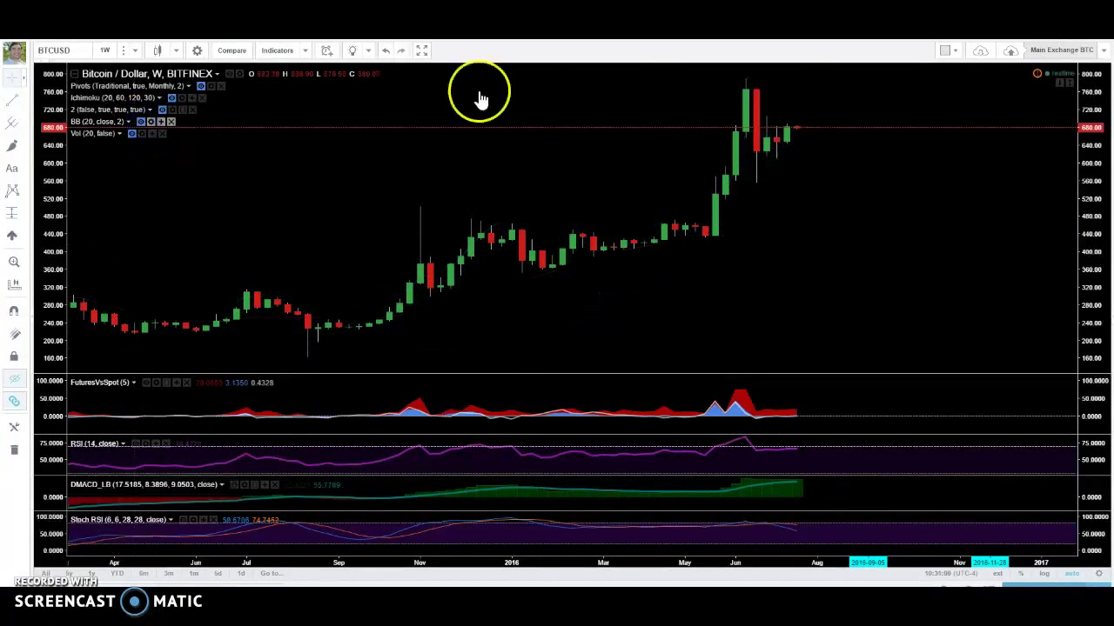
- Search the symbol list for BTCUSD and BTCCNY to examine the available exchanges and contracts
left_click(981, 52)
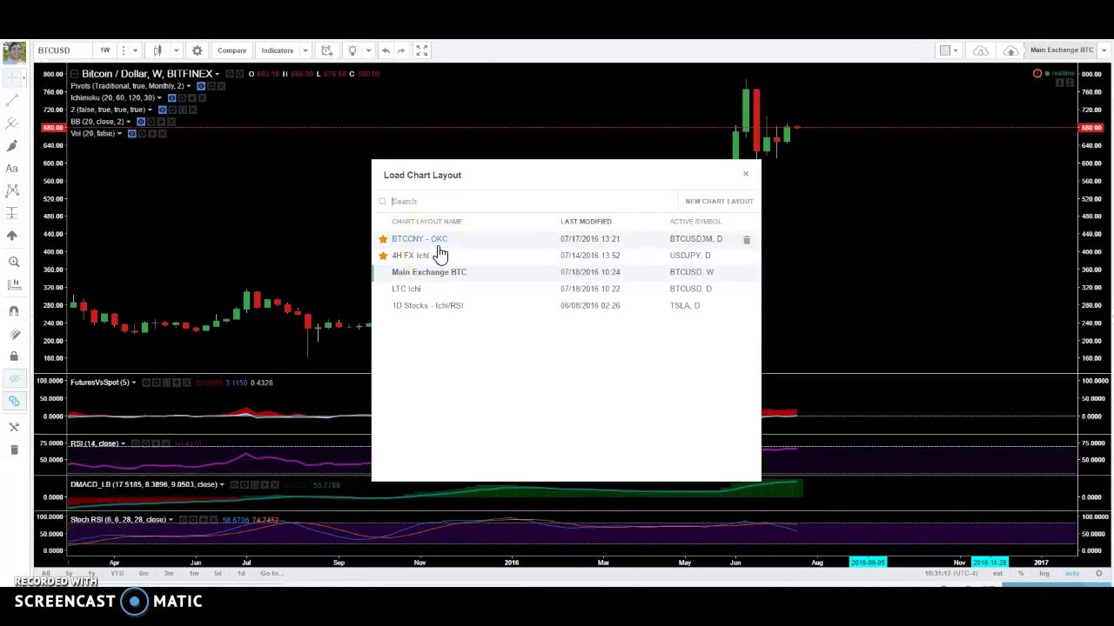
left_click(75, 55)
left_click(75, 55)
key("BackSpace")
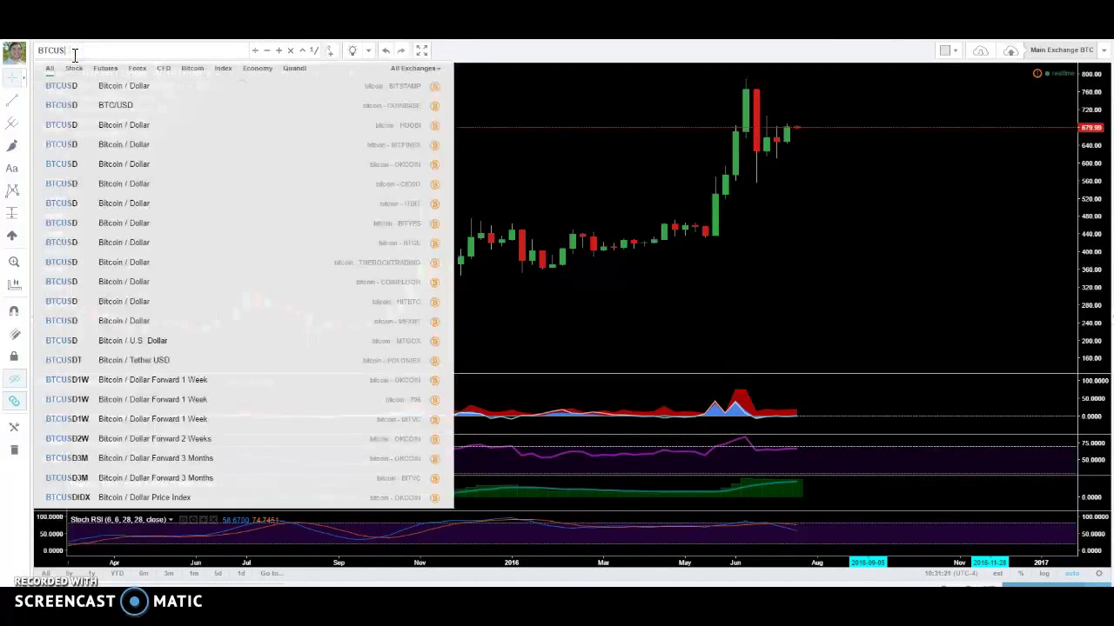
type("D")
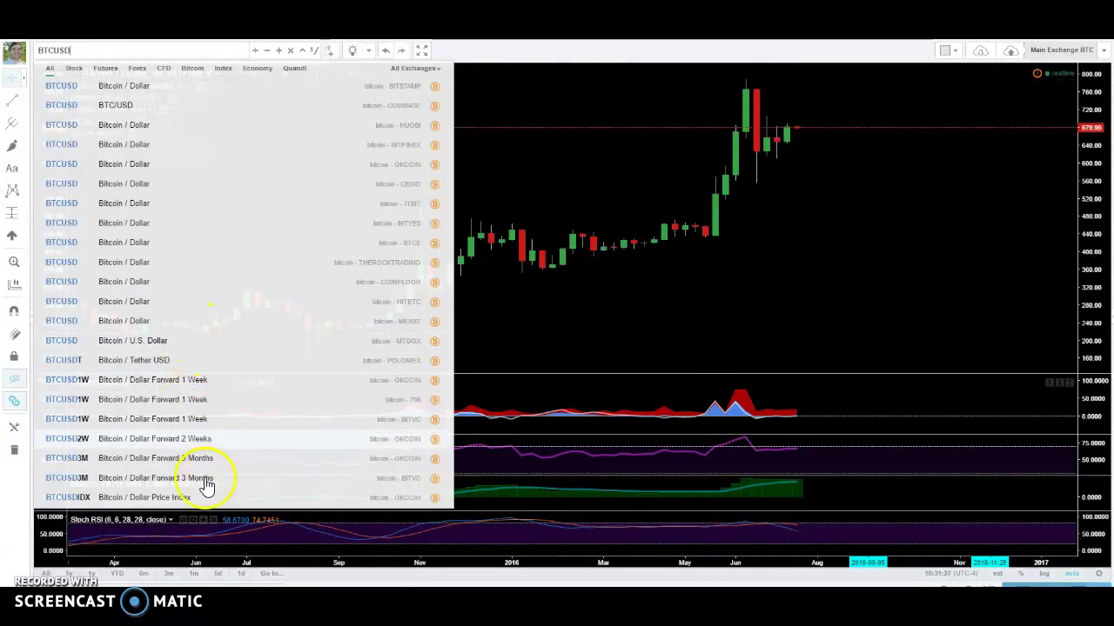
key("BackSpace")
key("BackSpace")
type("CNY")
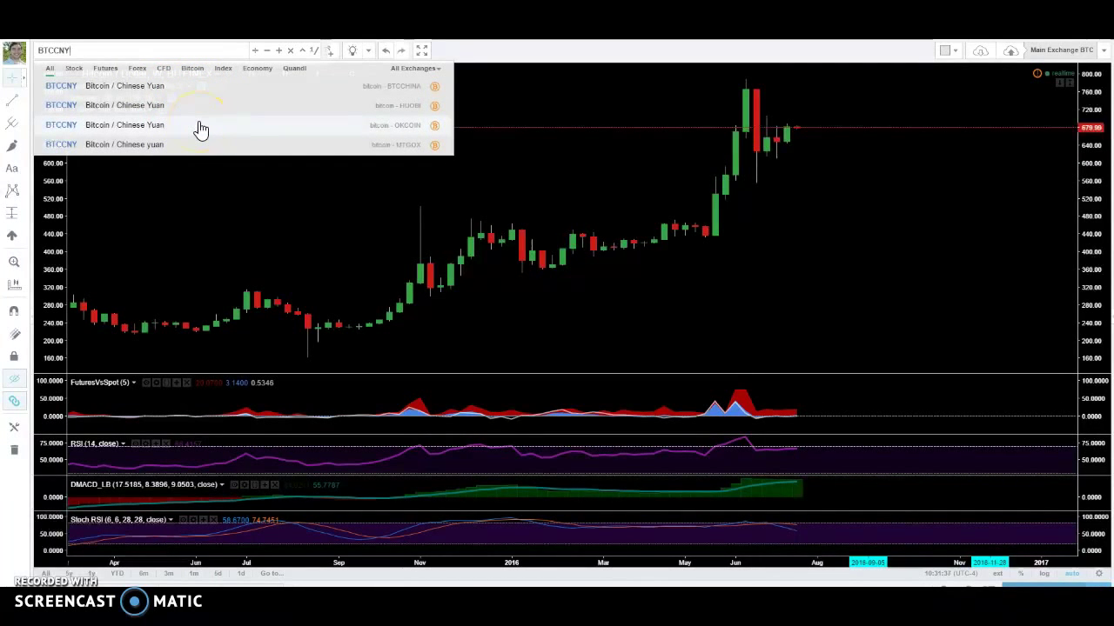
- Load the OKCoin BTCCNY (Bitcoin / Chinese Yuan) symbol and show all of its drawings
left_click(983, 50)
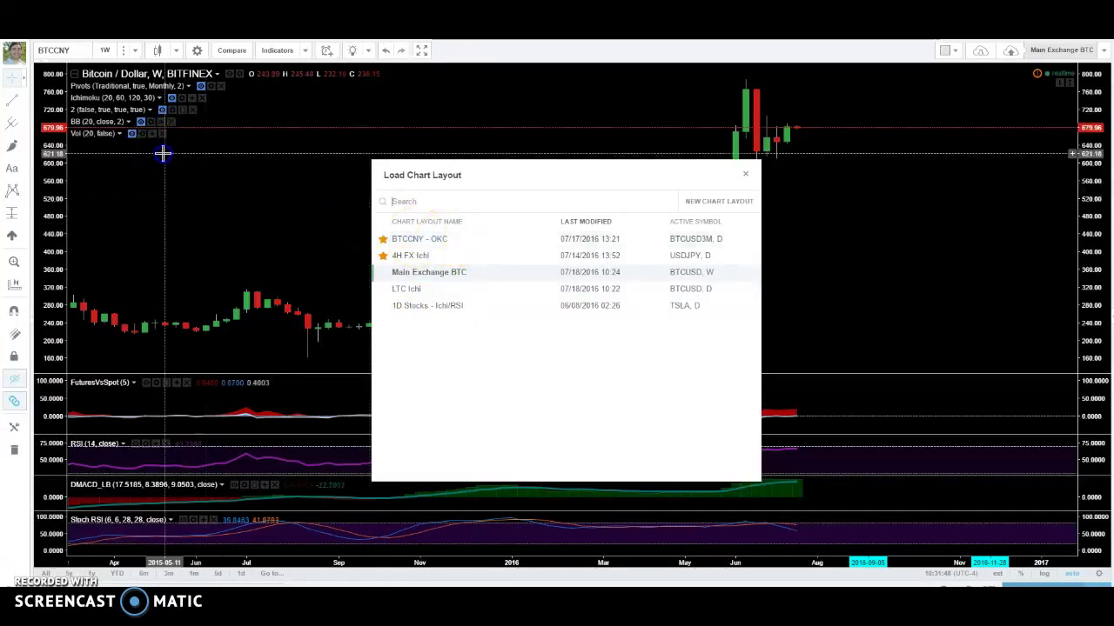
left_click(63, 51)
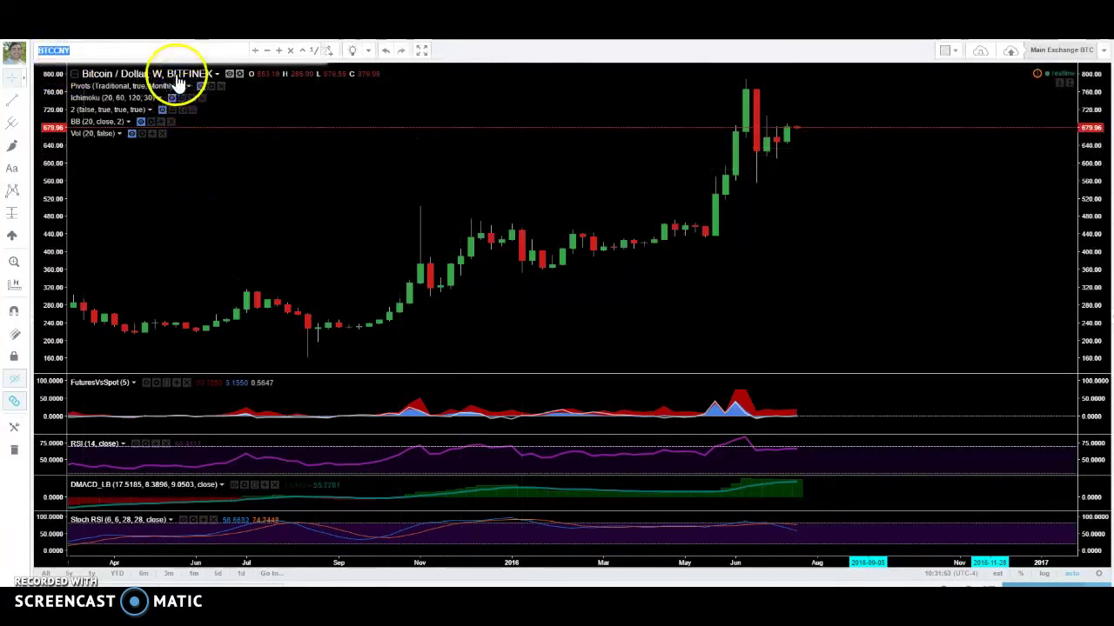
left_click(125, 50)
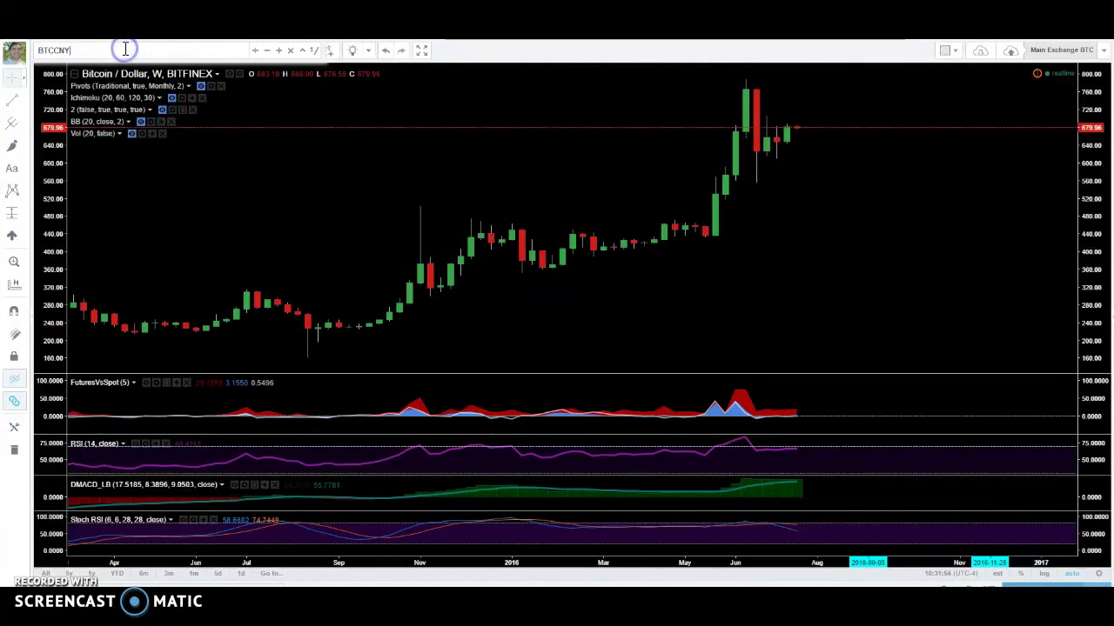
key("BackSpace")
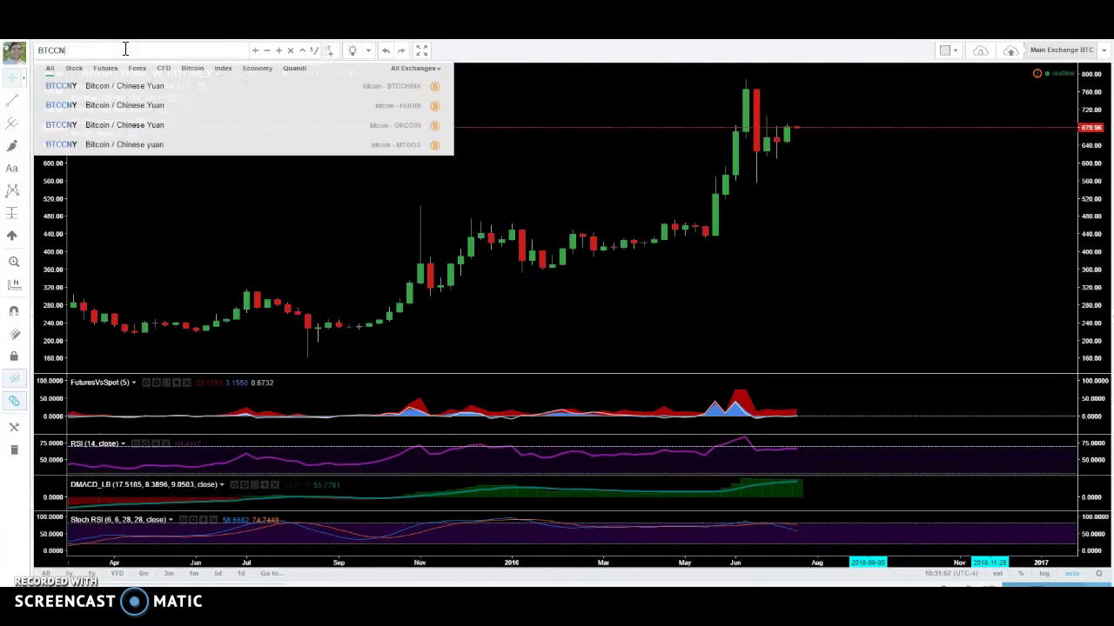
left_click(171, 124)
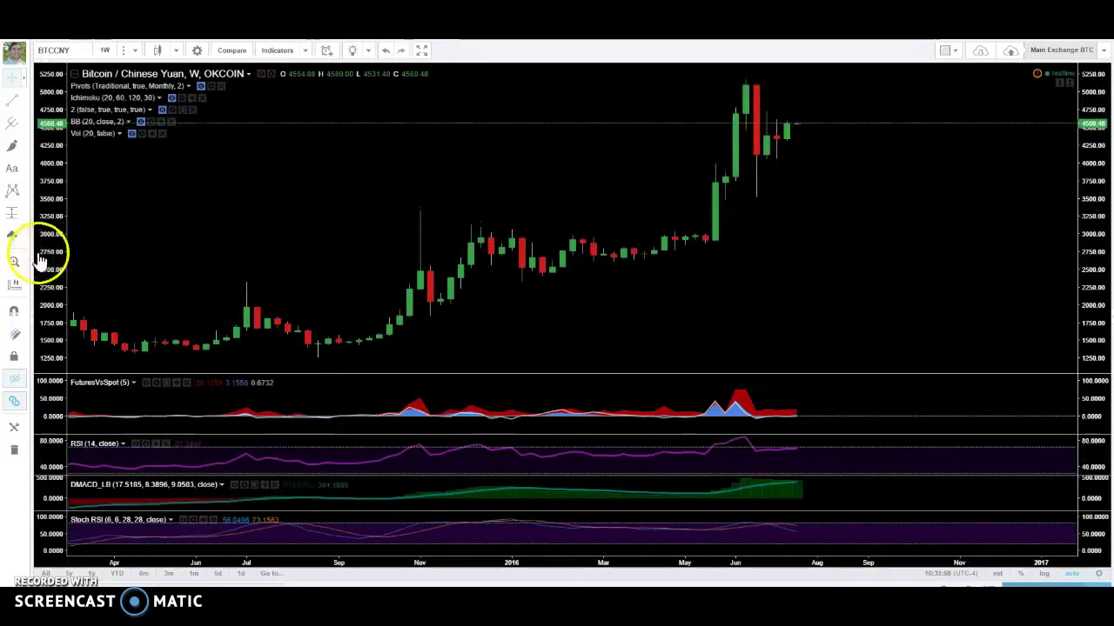
left_click(14, 378)
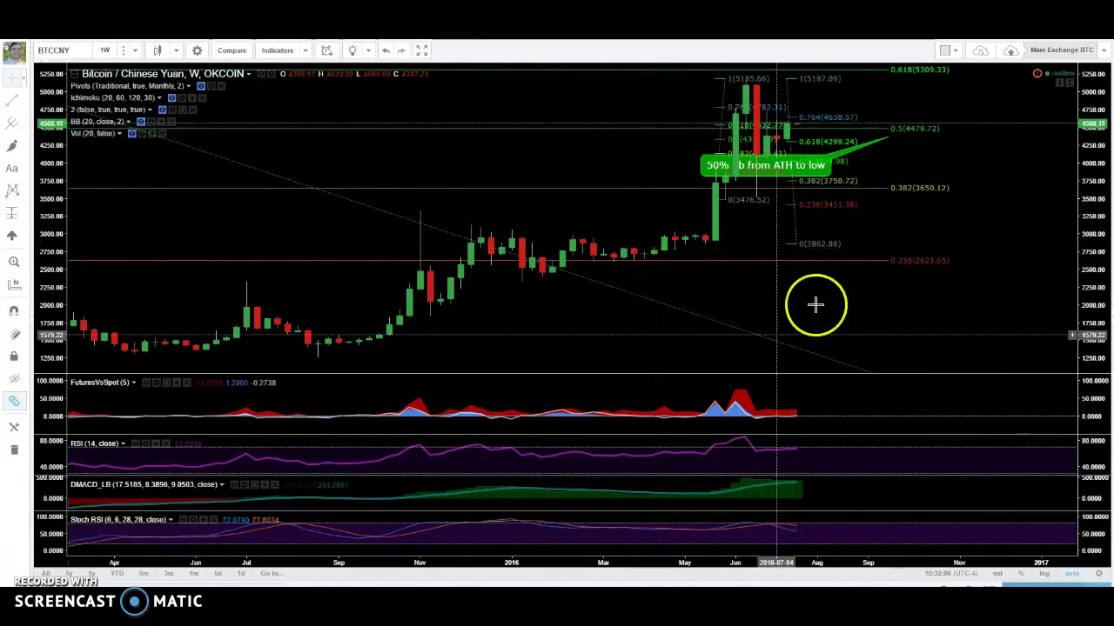
- Load the OKCoin BTCUSD1W (Bitcoin / Dollar Forward 1 Week) symbol and review the saved chart layouts
left_click(980, 53)
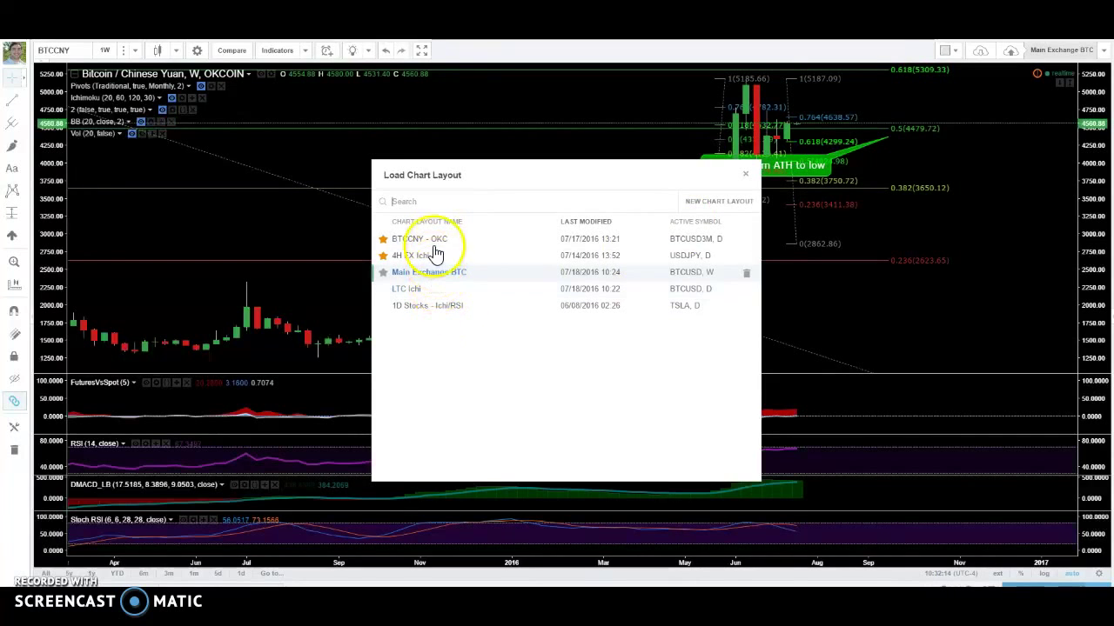
left_click(80, 50)
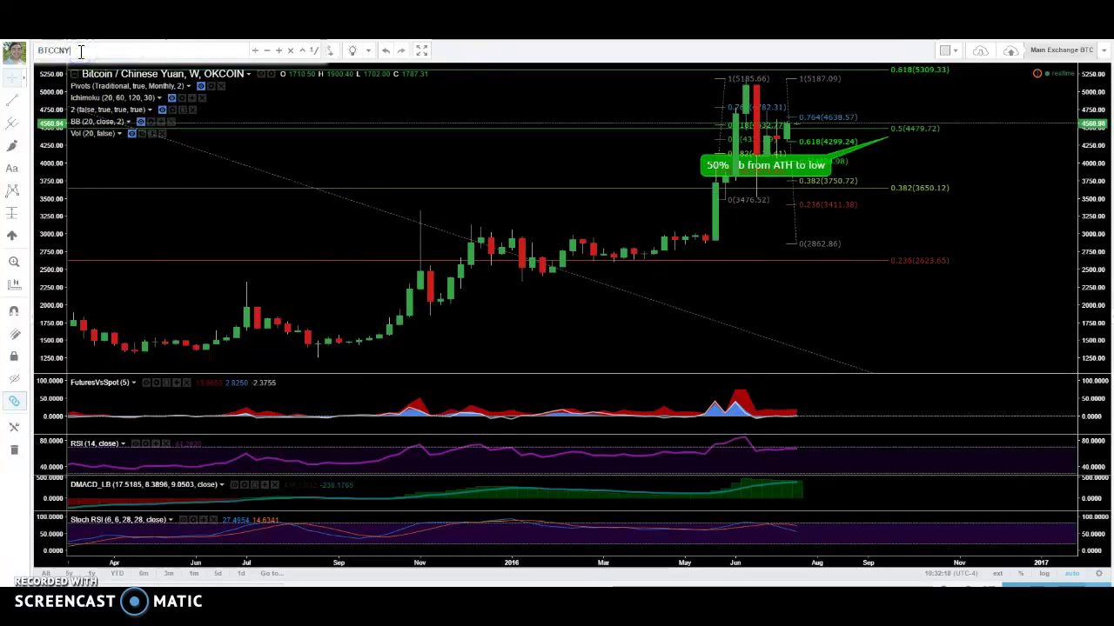
key("BackSpace")
key("BackSpace")
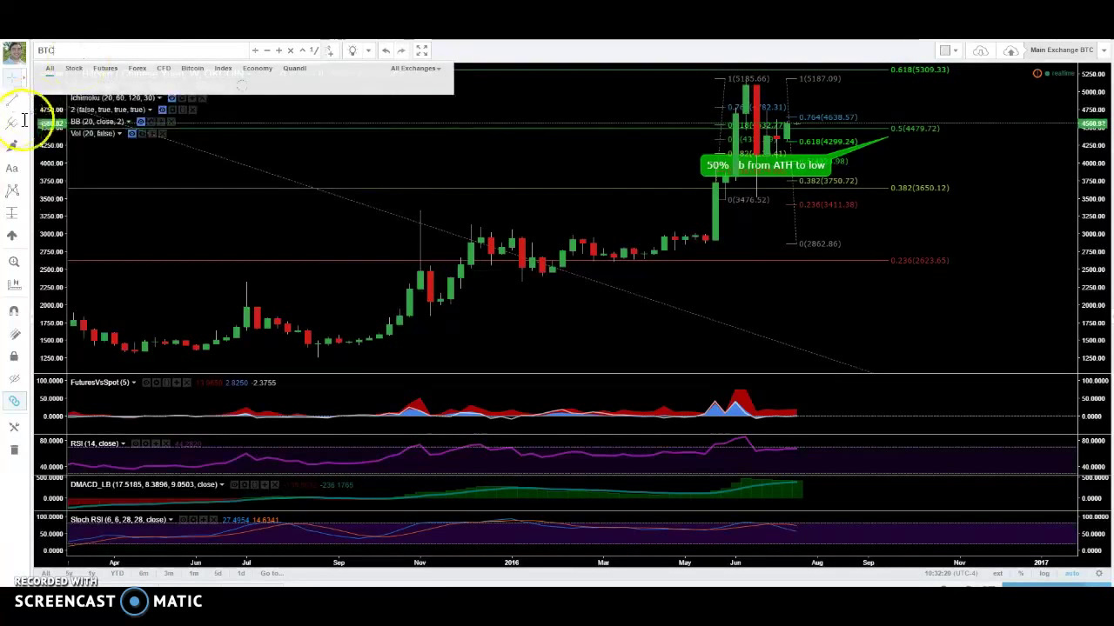
left_click(305, 150)
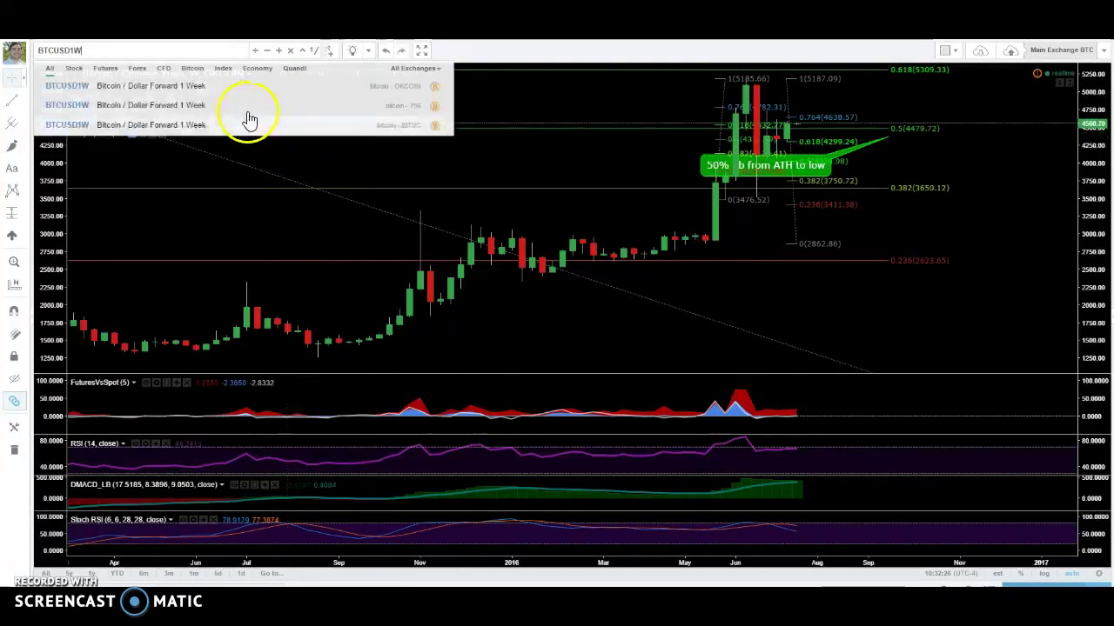
left_click(245, 90)
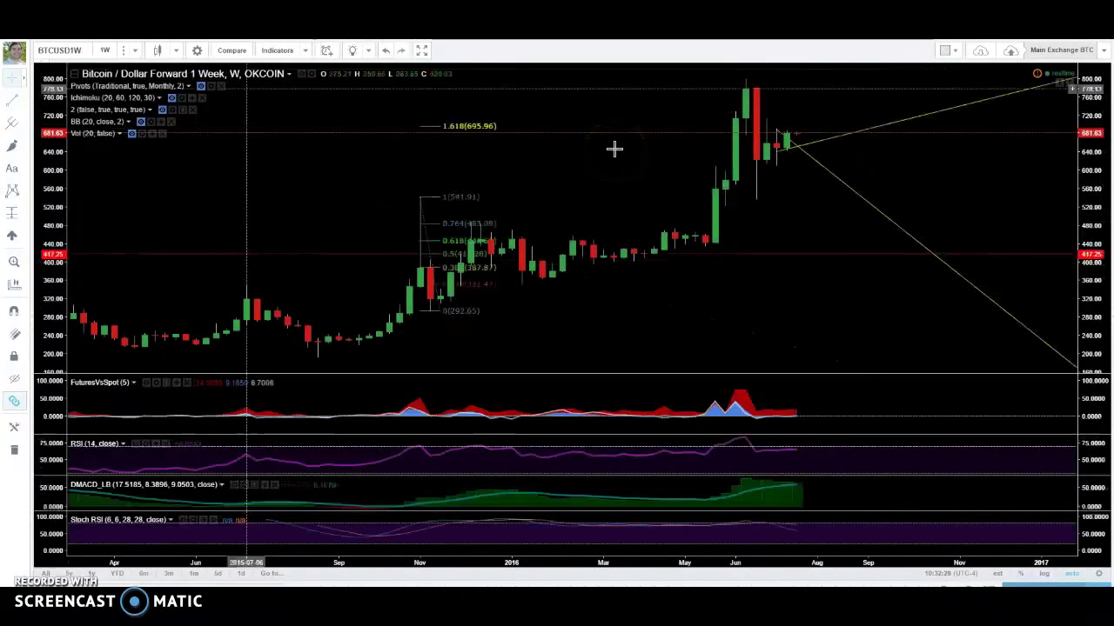
left_click(976, 52)
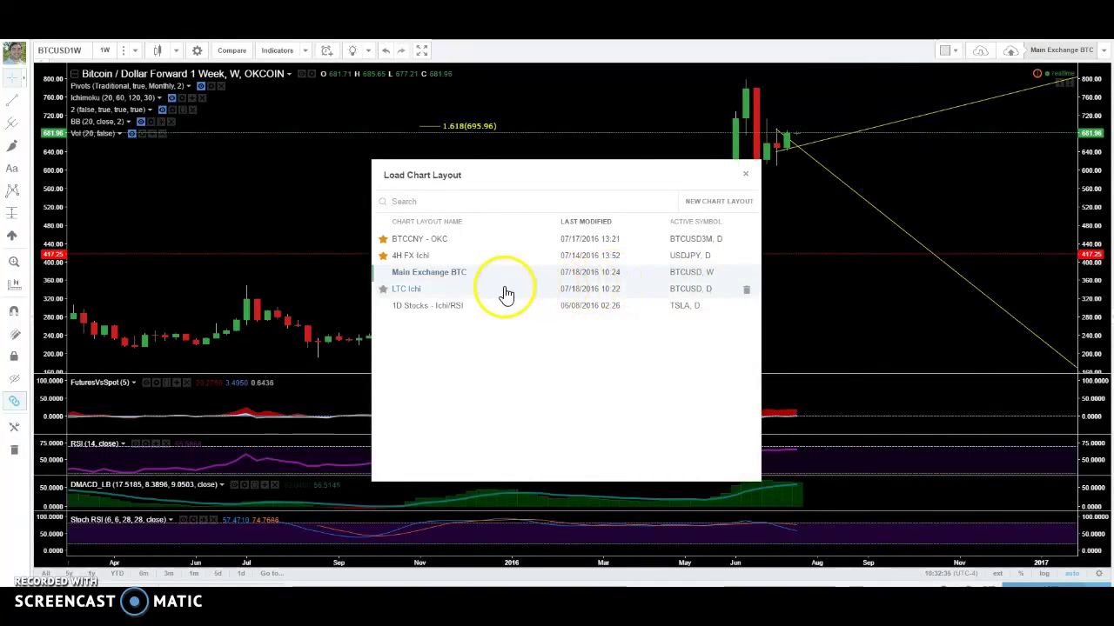
left_click(746, 178)
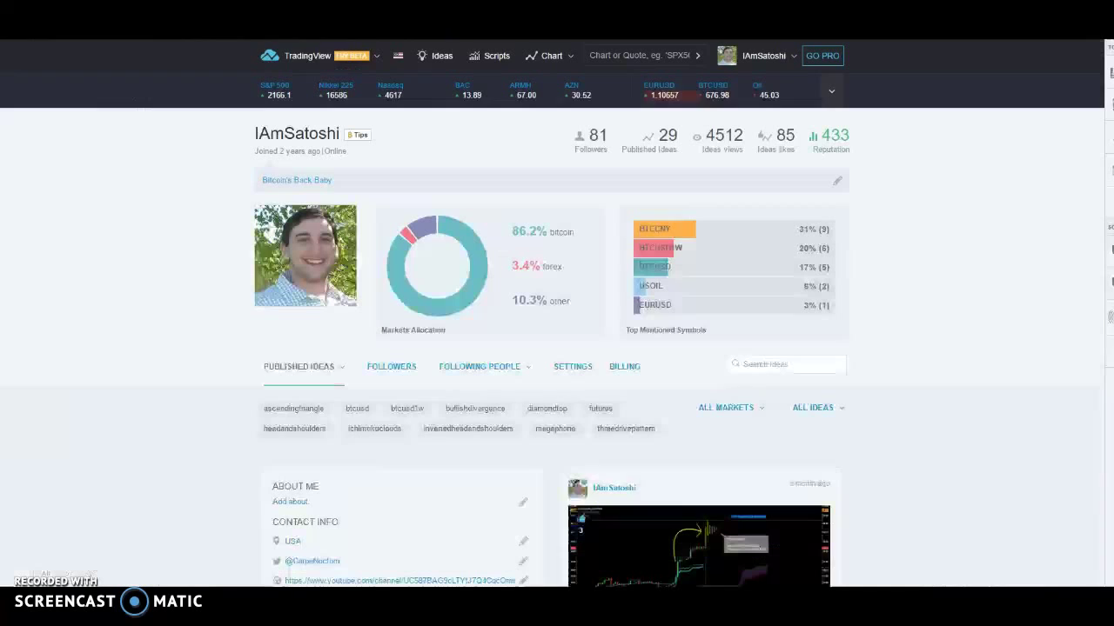
- Browse the profile's published ideas down to the oldest and view the enlarged "Daily OKCoin Ichi" chart
scroll(193, 309, "down", 10)
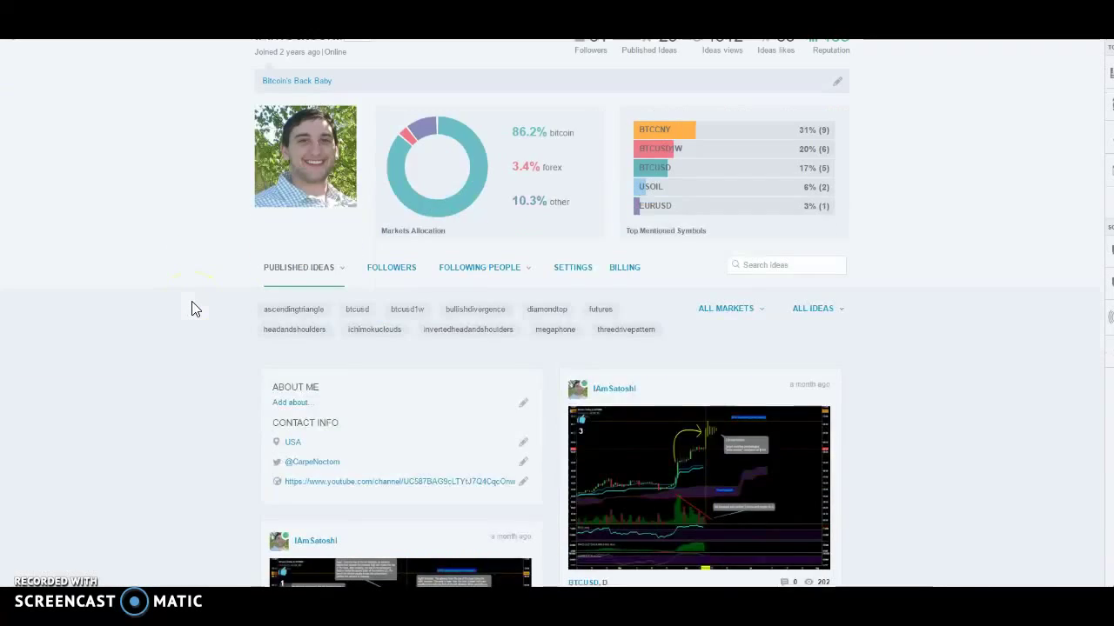
scroll(193, 309, "down", 10)
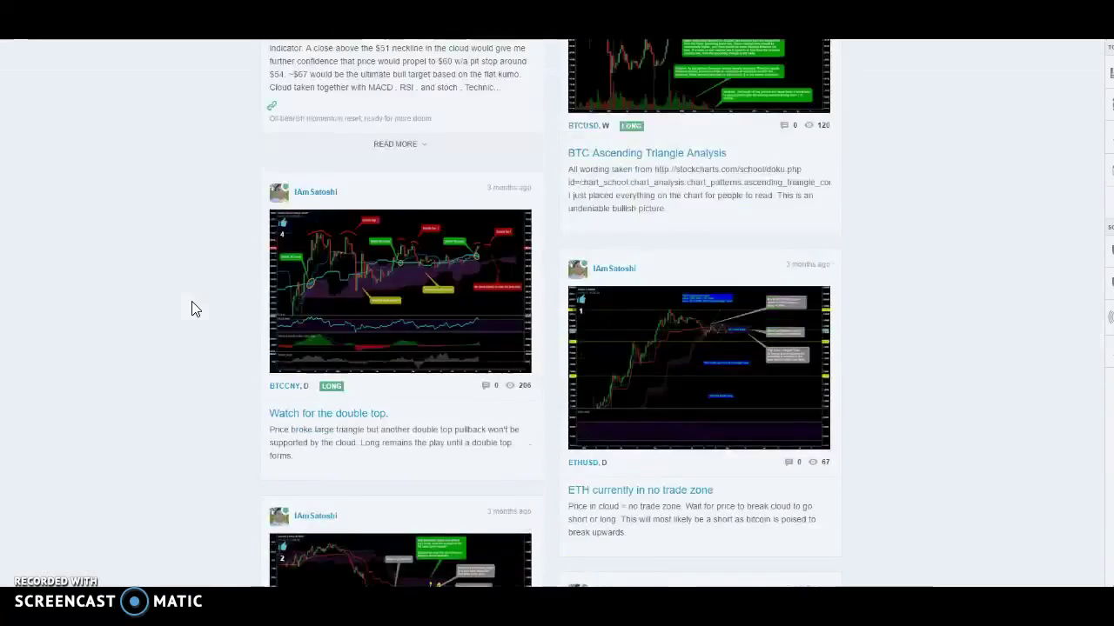
scroll(193, 309, "down", 10)
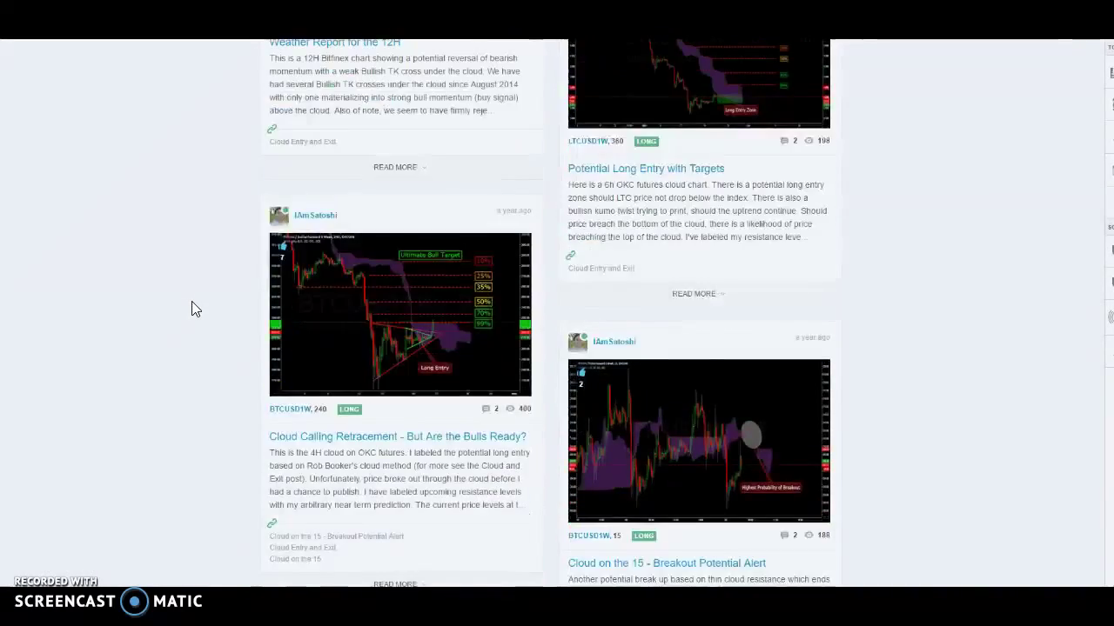
scroll(193, 303, "down", 10)
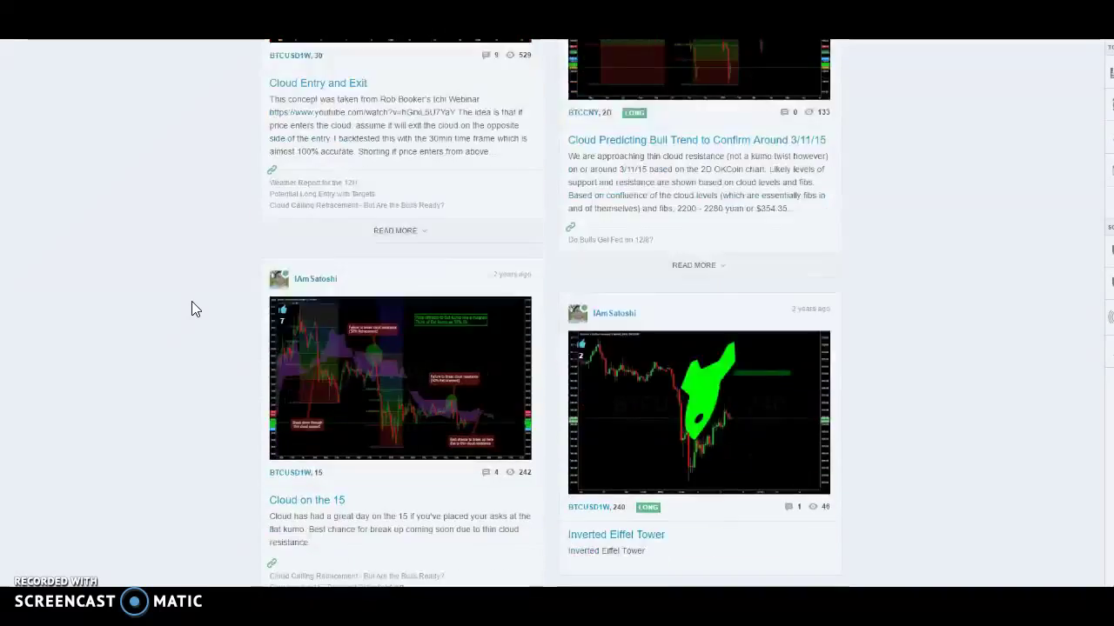
scroll(191, 301, "down", 6)
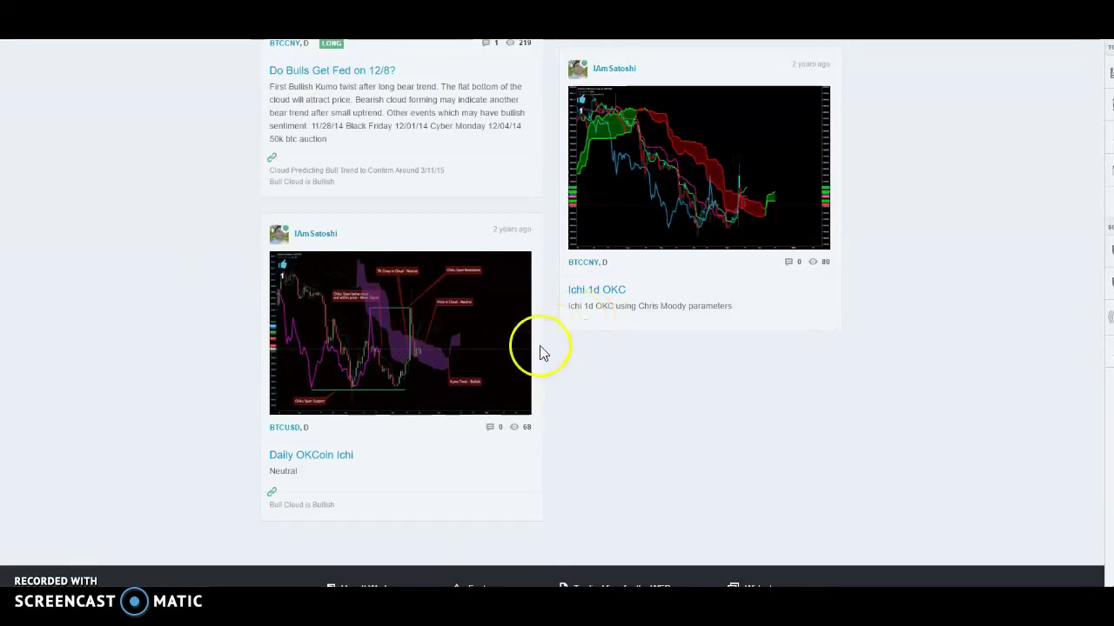
left_click(454, 338)
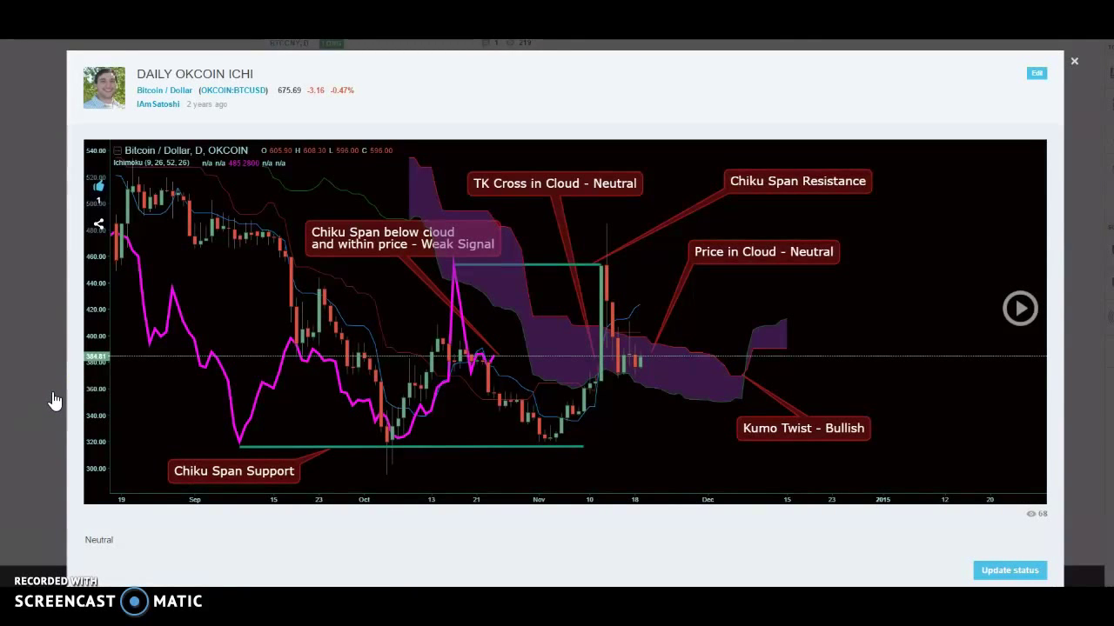
left_click(54, 401)
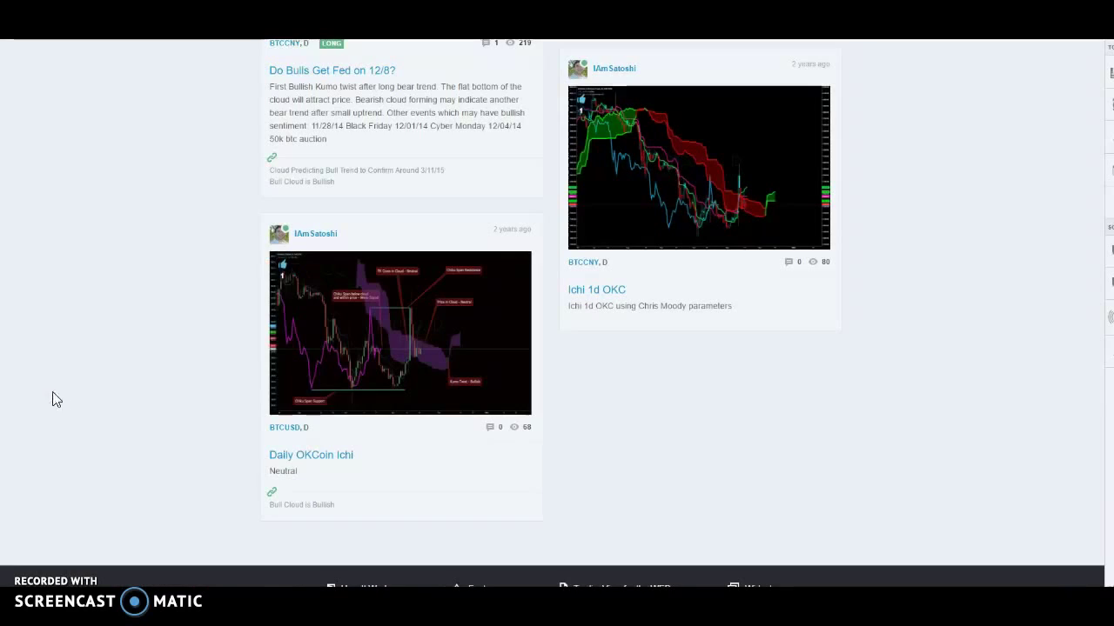
- Look back through the published ideas from the oldest up to the newest Bitcoin posts
scroll(275, 366, "up", 3)
scroll(269, 364, "up", 8)
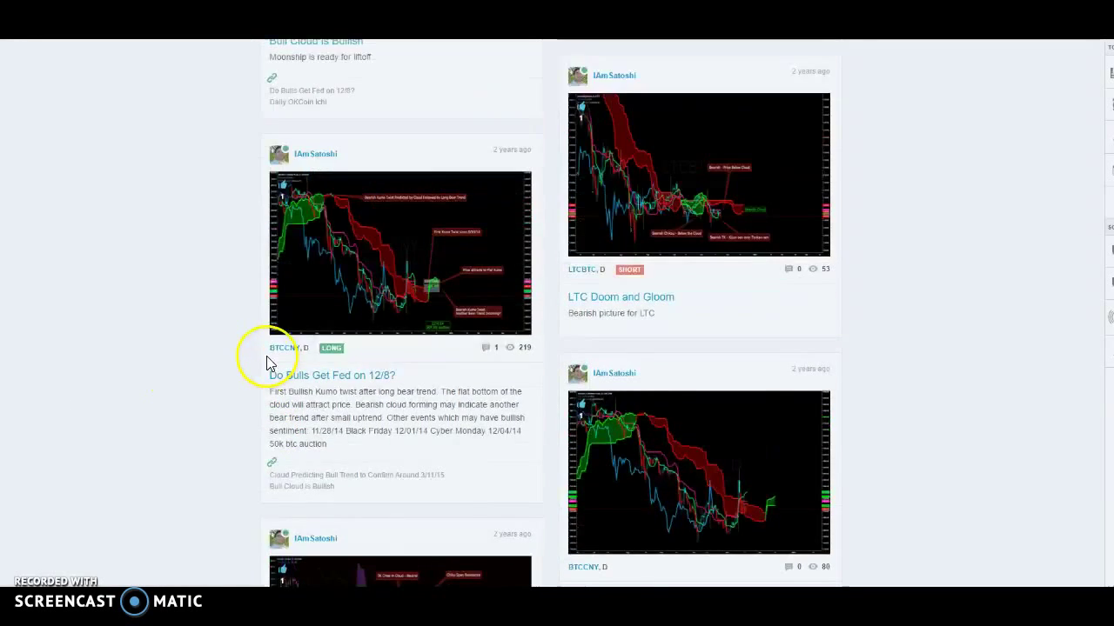
scroll(225, 379, "up", 10)
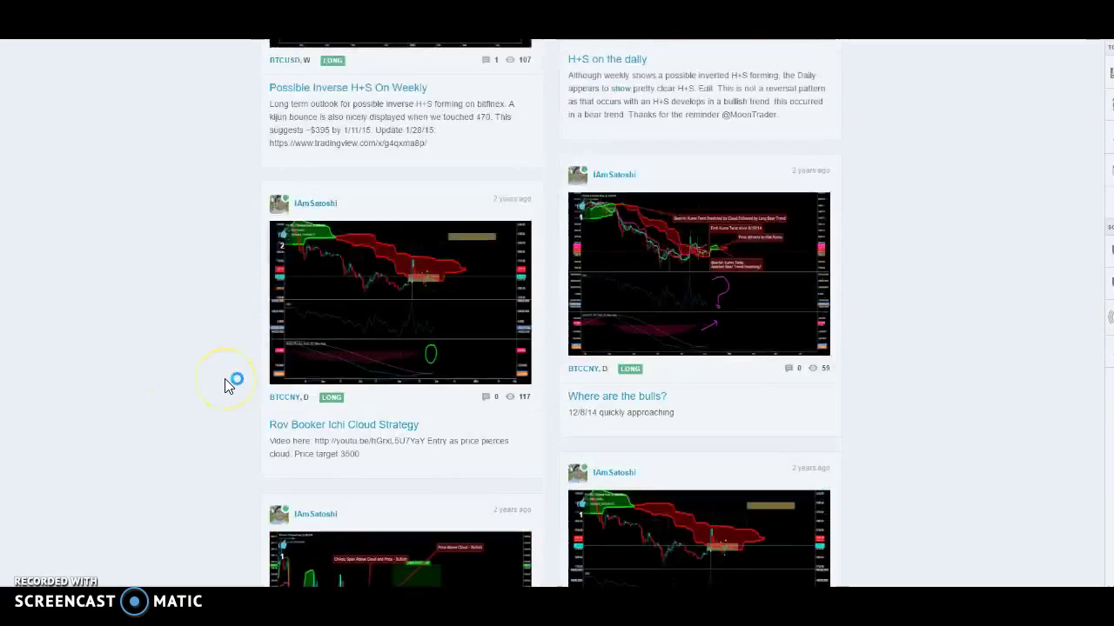
scroll(224, 380, "up", 10)
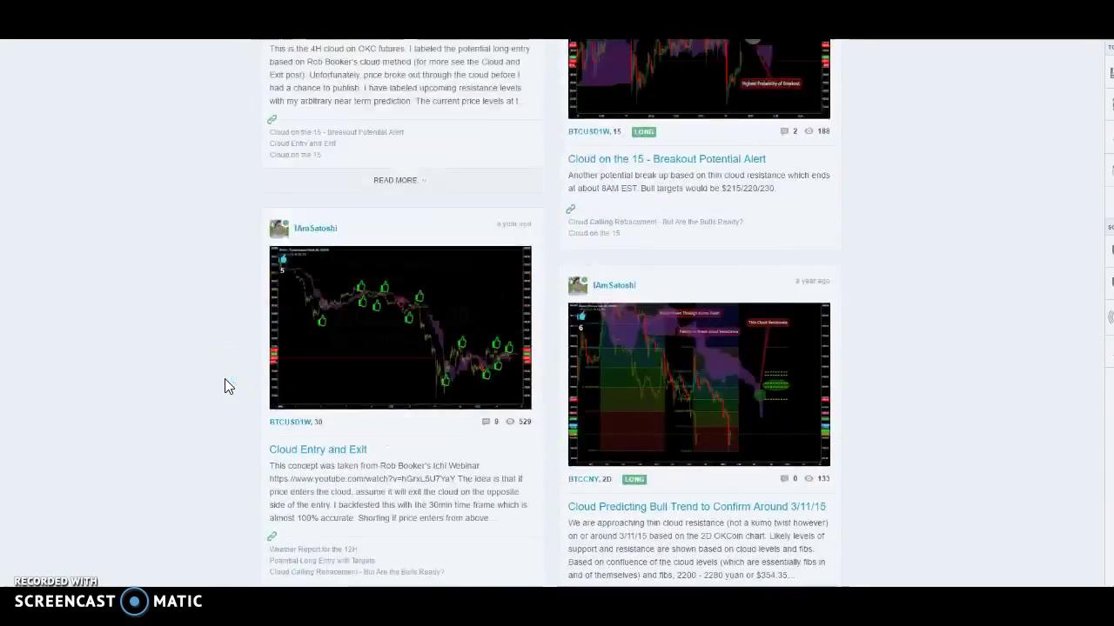
scroll(225, 386, "up", 10)
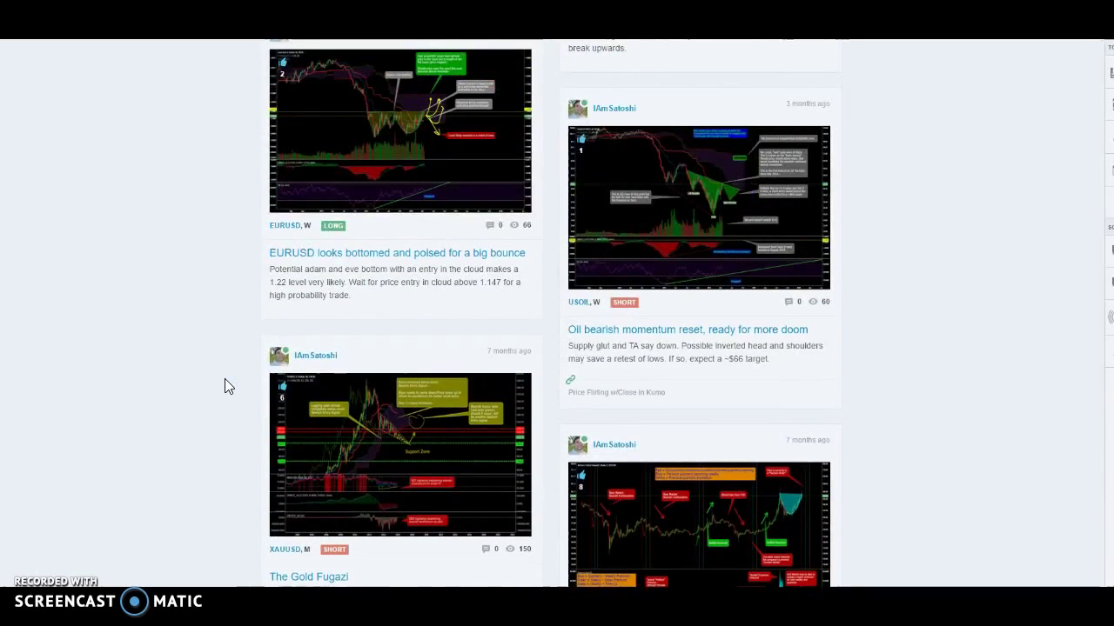
scroll(225, 386, "up", 3)
scroll(224, 387, "up", 10)
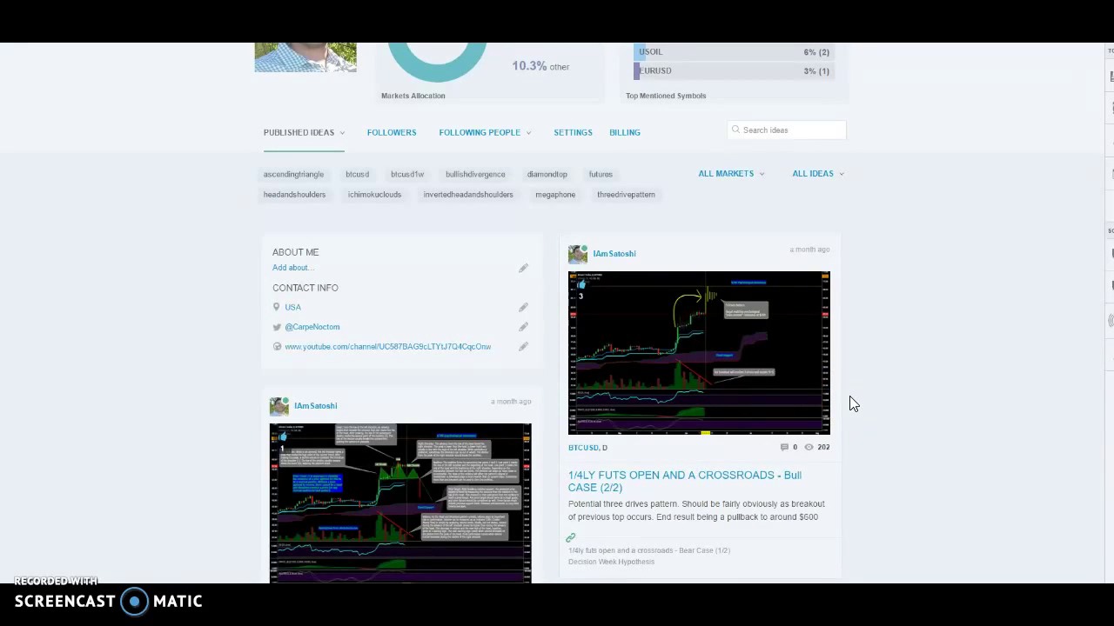
- Open the idea "1/4LY FUTS OPEN AND A CROSSROADS - Bull CASE (2/2)" and make a copy of its chart through the sharing options
left_click(791, 402)
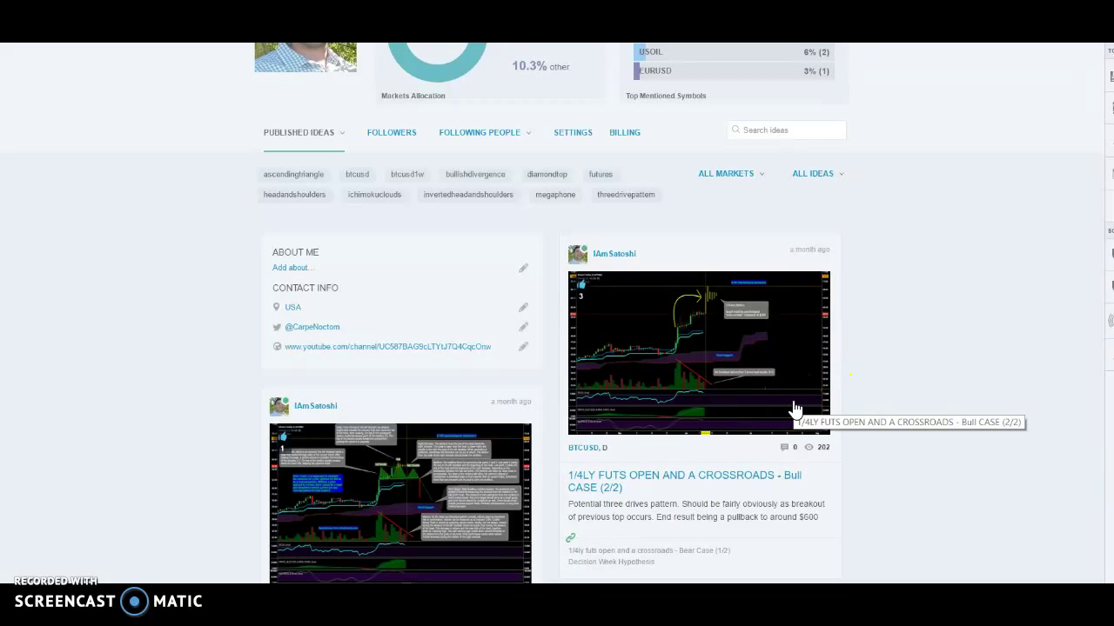
scroll(740, 313, "up", 3)
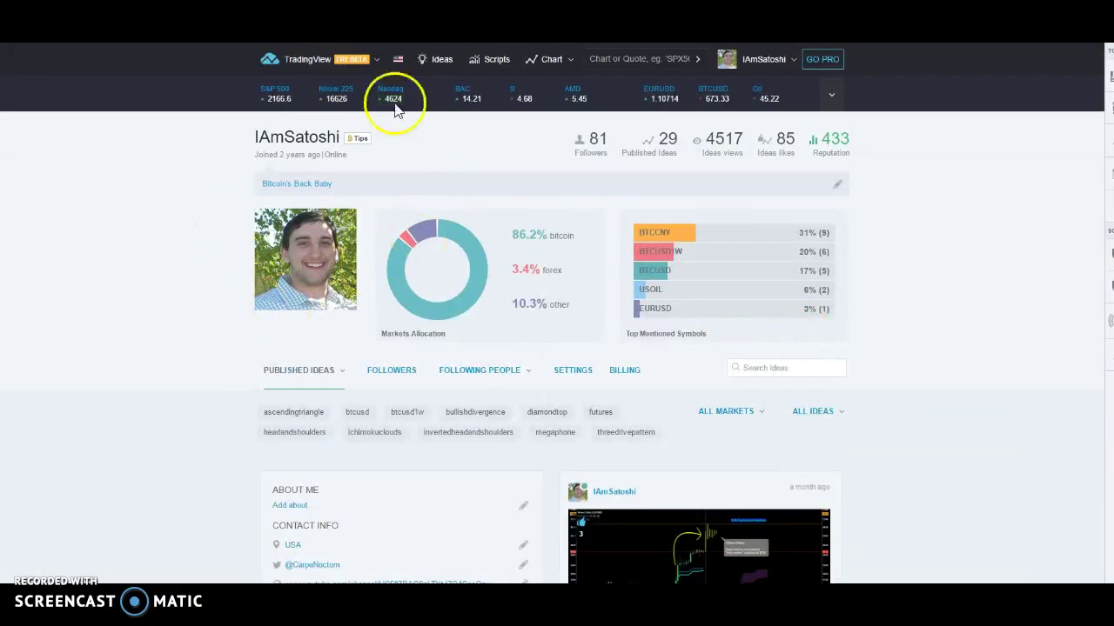
scroll(657, 435, "down", 3)
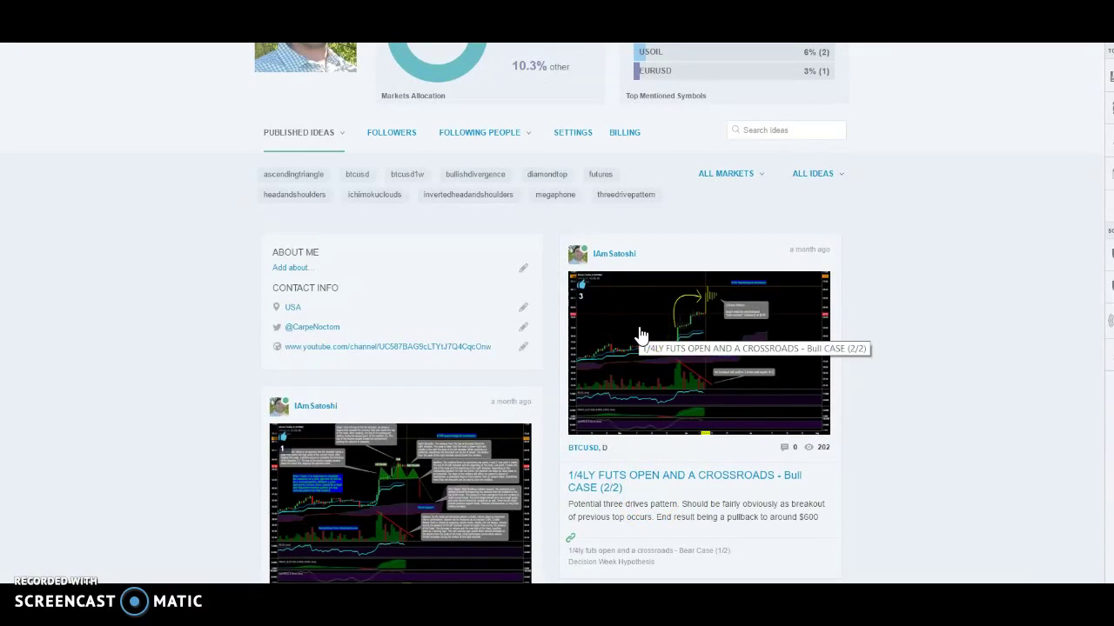
left_click(705, 431)
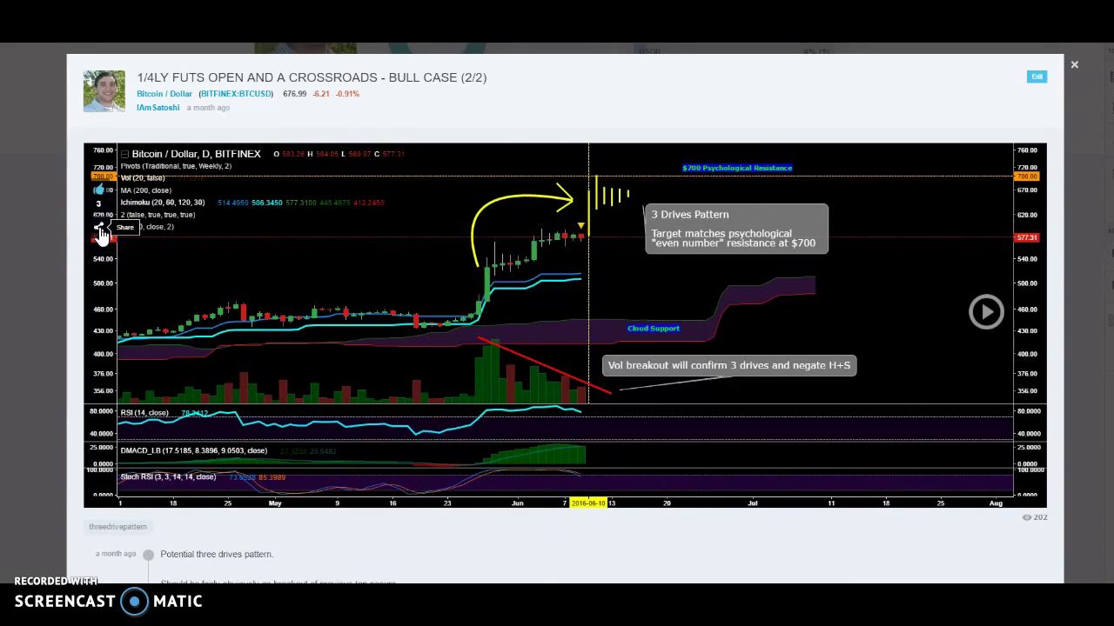
left_click(100, 230)
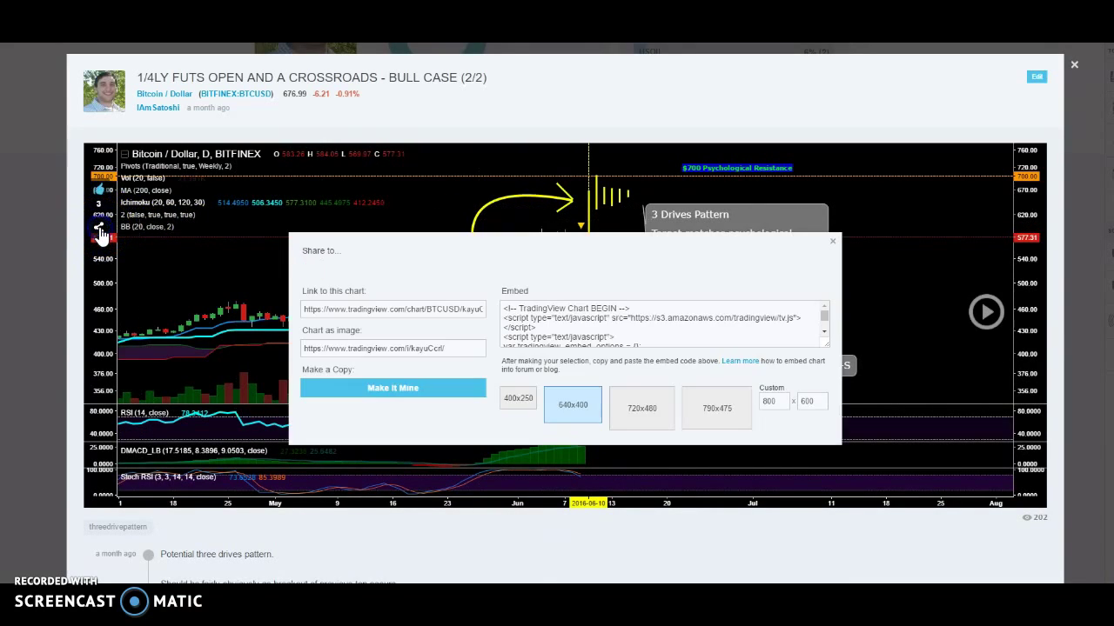
left_click(391, 389)
left_click(219, 484)
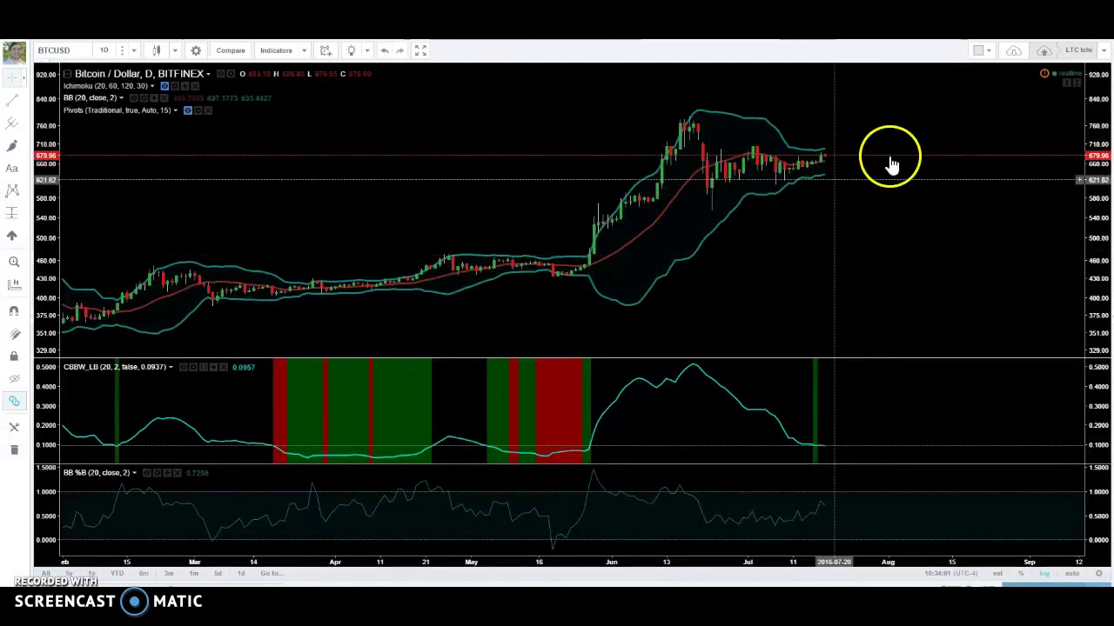
- Try to switch the daily BTCUSD chart to a two-chart layout and look over the other multi-chart layouts
left_click(979, 52)
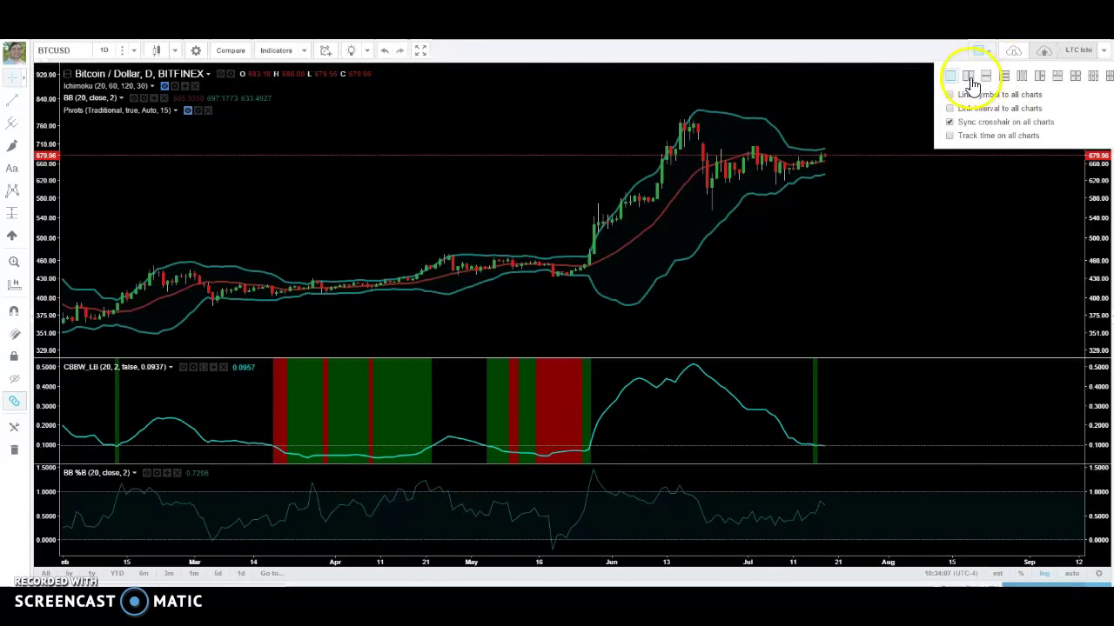
left_click(967, 75)
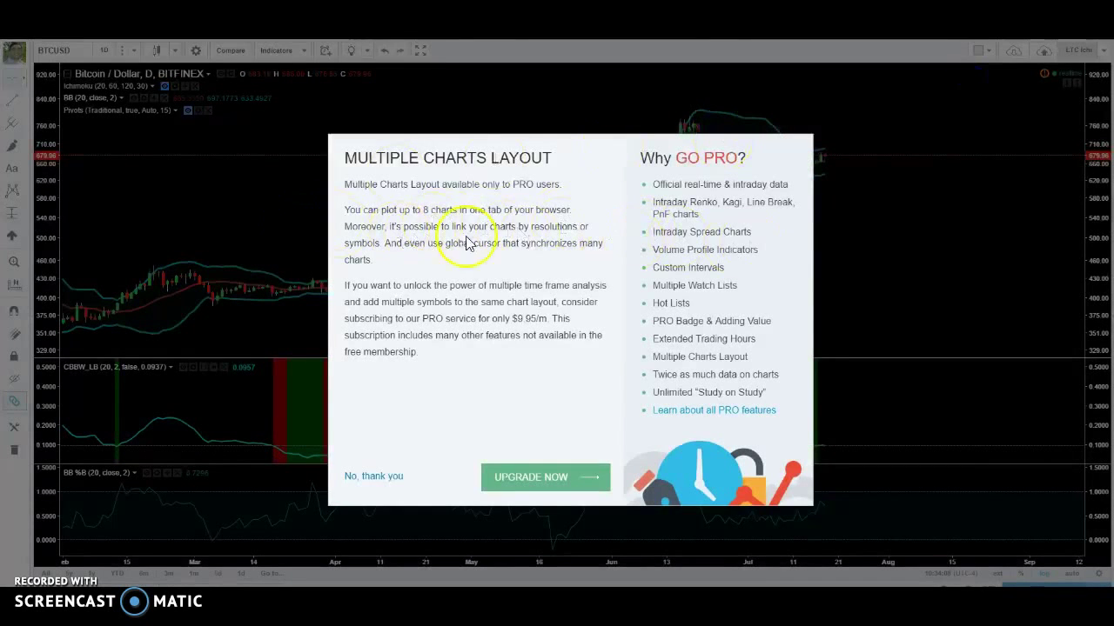
left_click(380, 477)
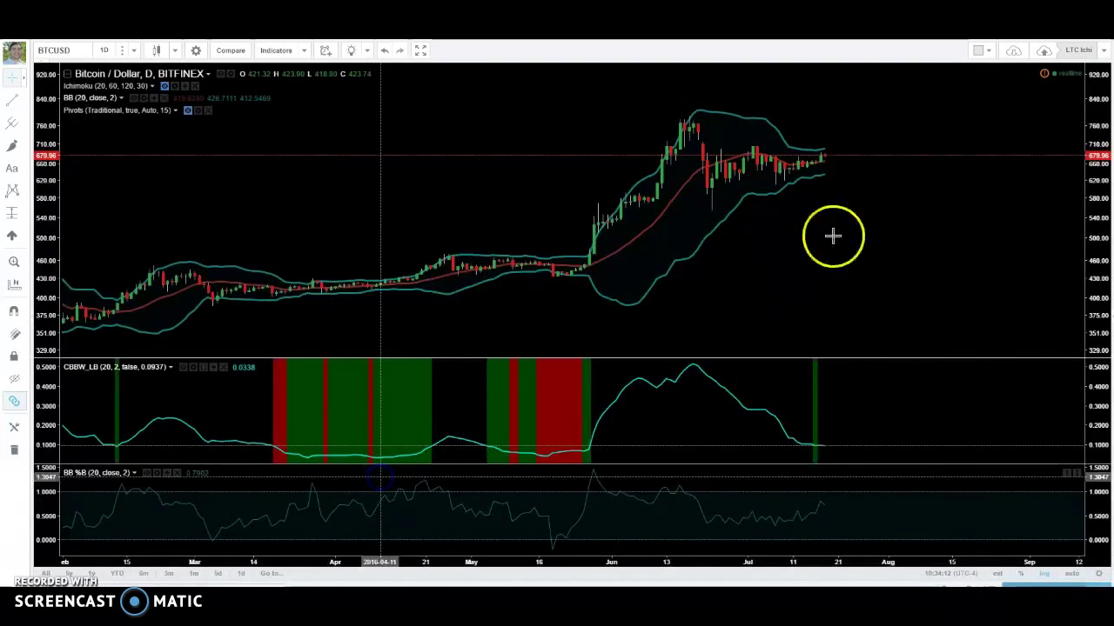
left_click(980, 50)
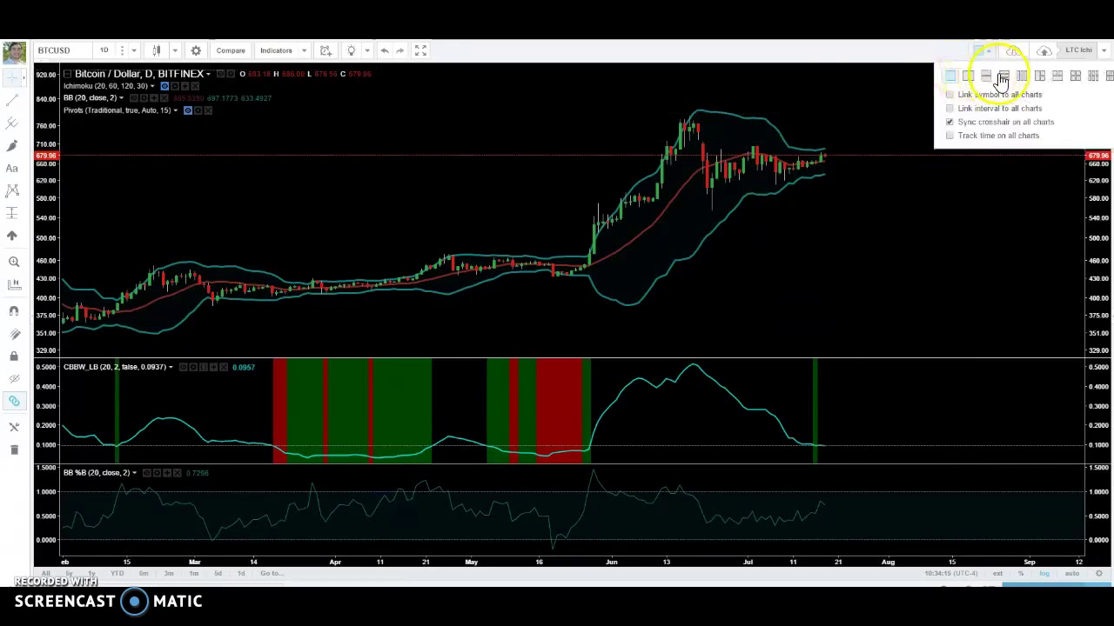
left_click(801, 58)
- Add the OKCoin BTCUSD1W (Bitcoin / Dollar Forward 1 Week) symbol as a comparison on the daily BTCUSD chart
left_click(233, 51)
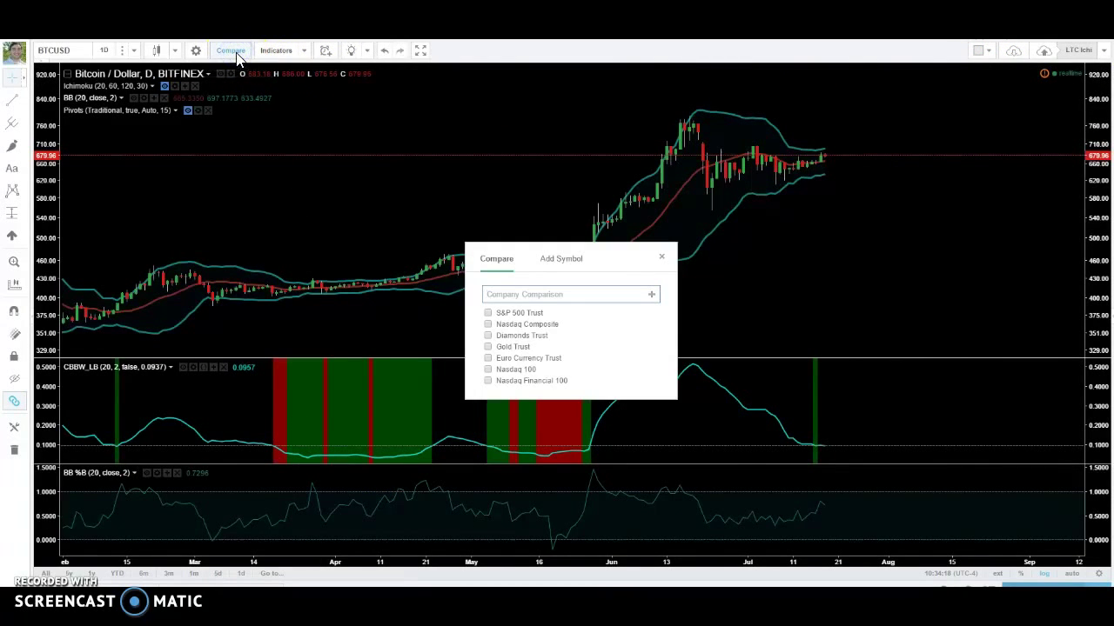
type("BT")
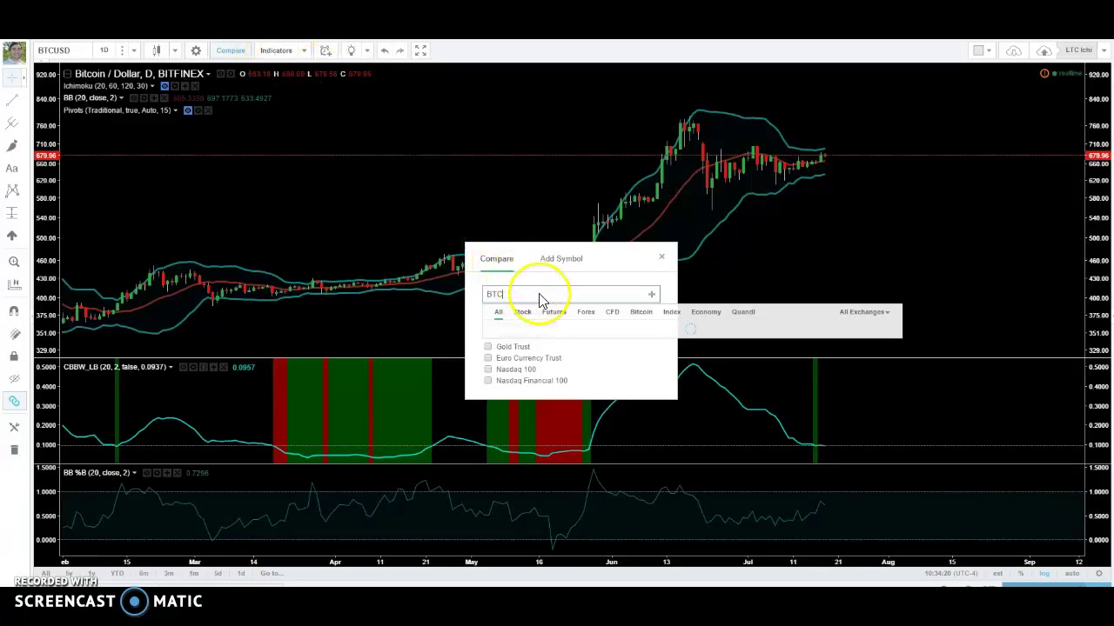
type("CUSD1W")
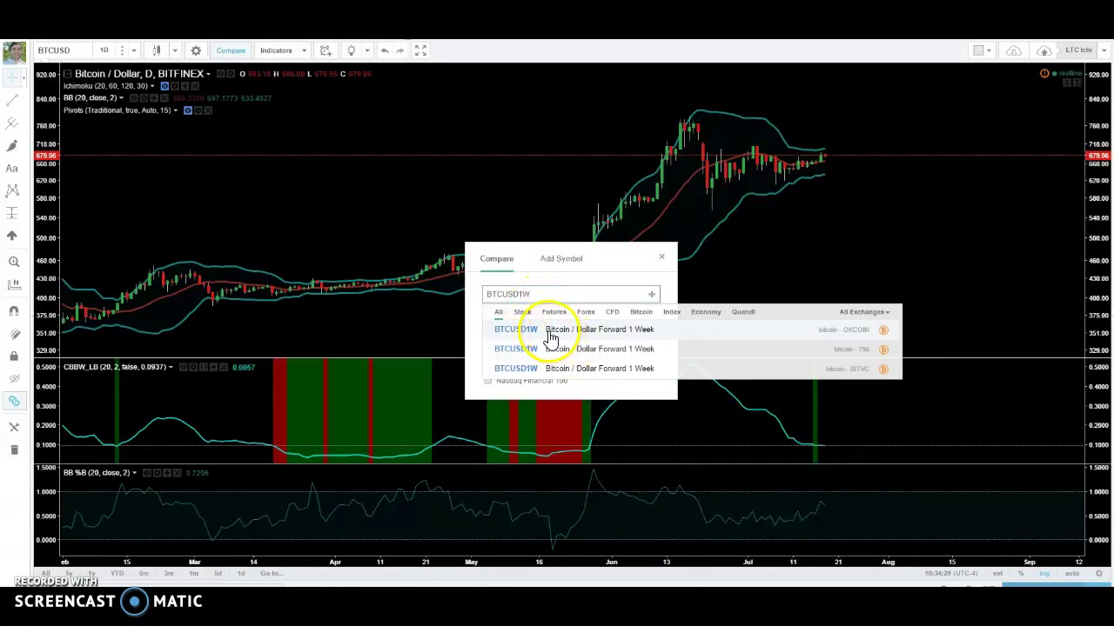
left_click(549, 332)
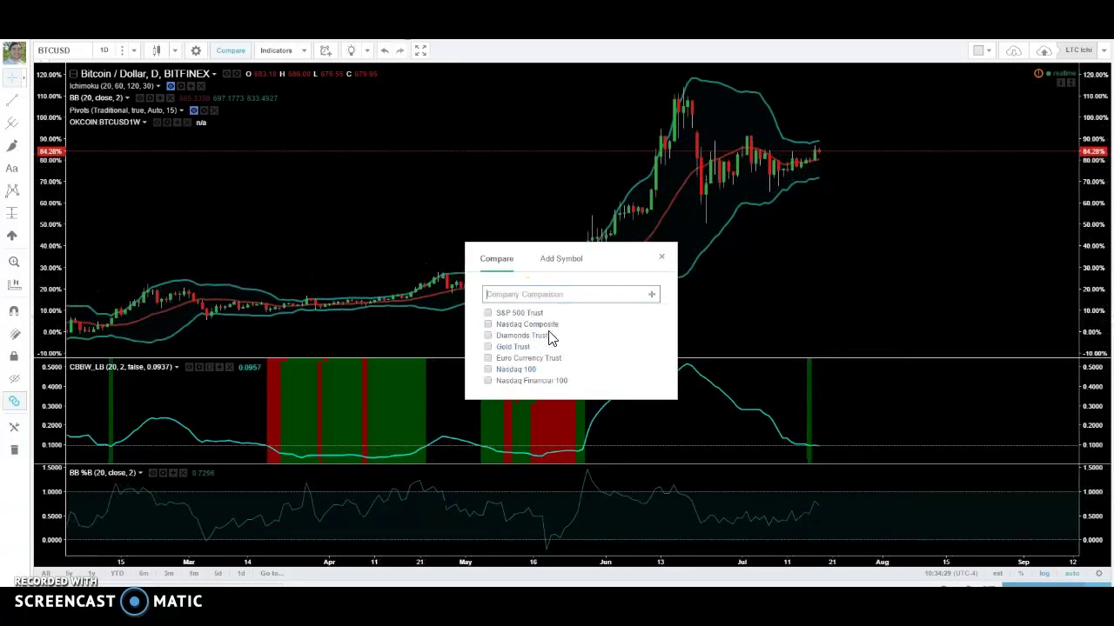
left_click(659, 255)
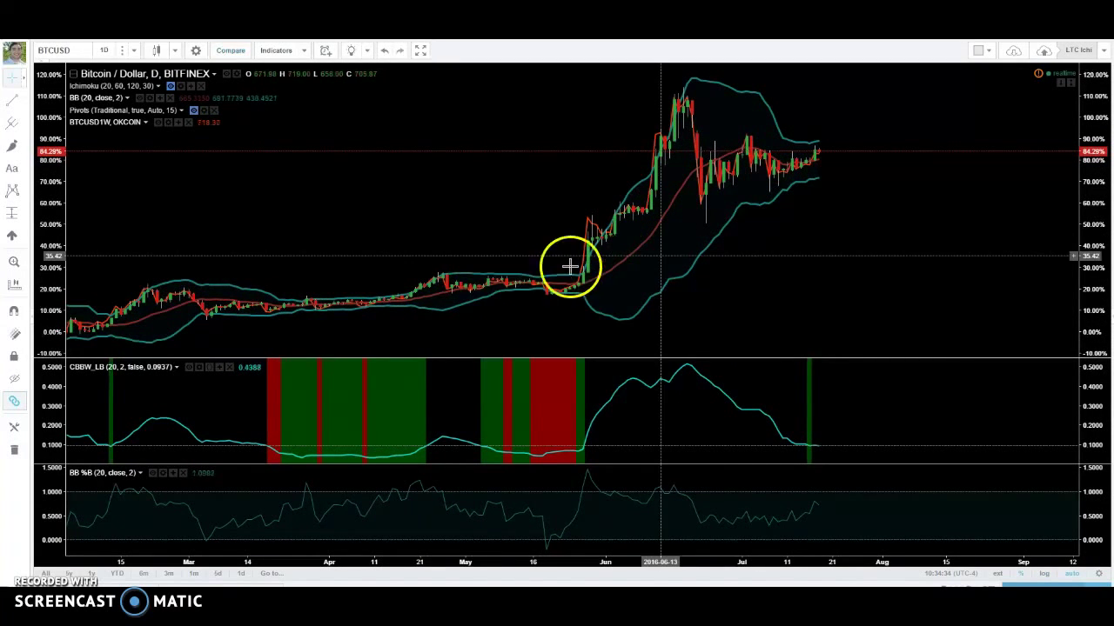
- Unmerge the OKCoin BTCUSD1W comparison upward into its own pane above the price chart and look over the multi-chart layouts
right_click(146, 129)
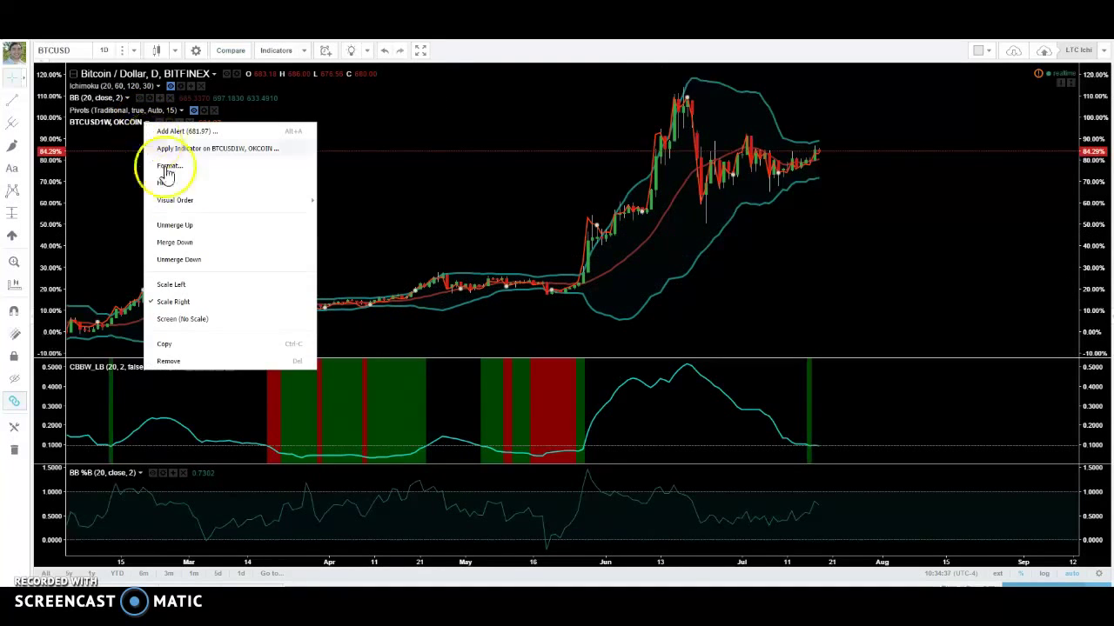
left_click(182, 228)
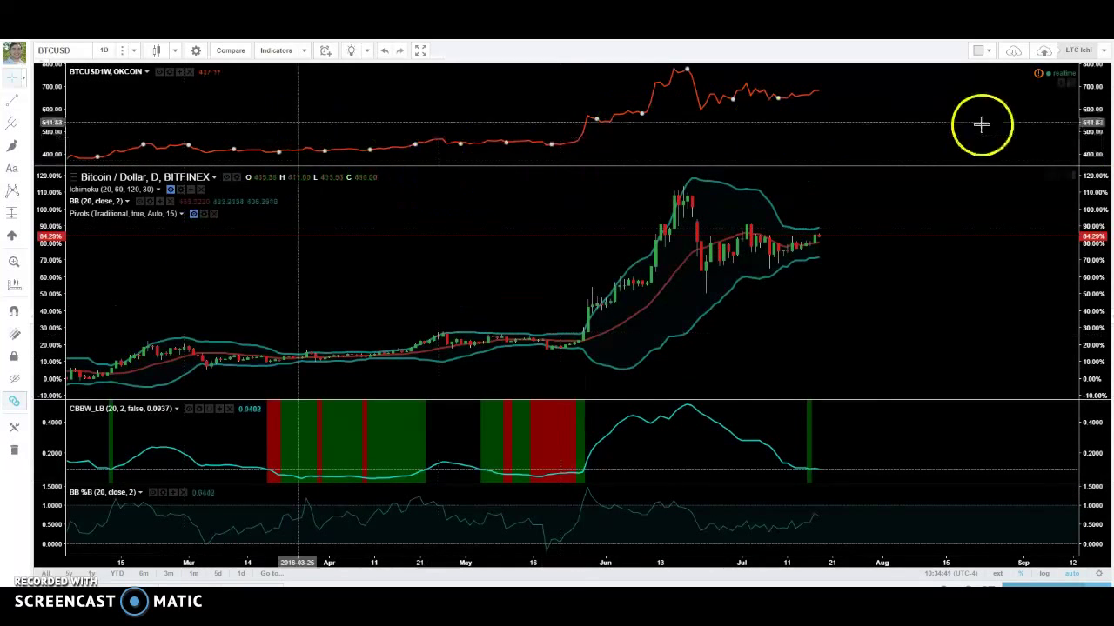
left_click(541, 119)
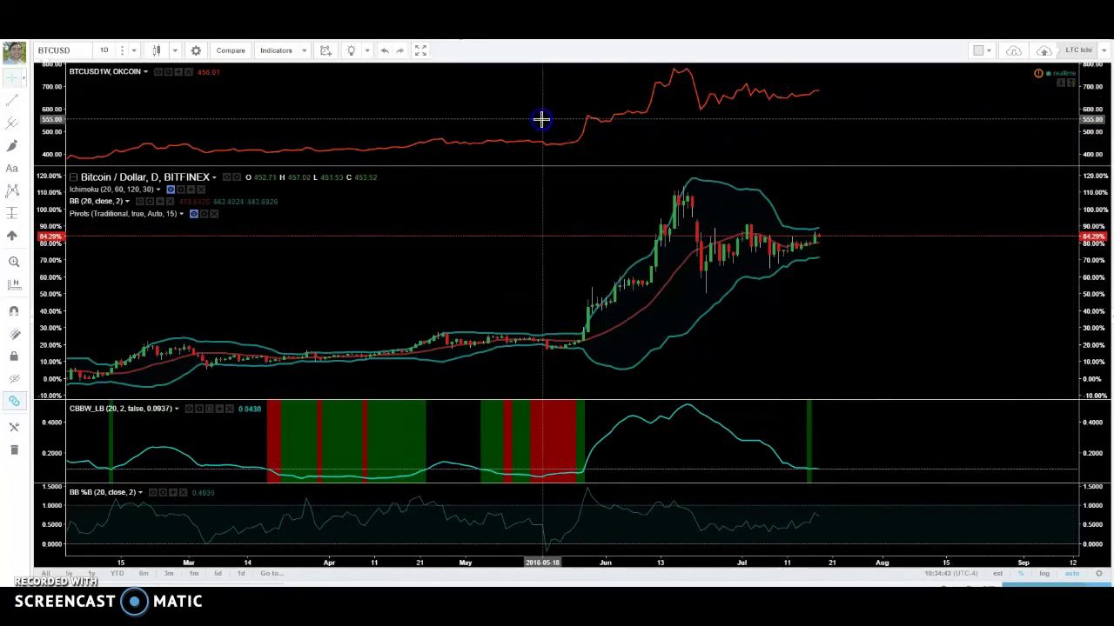
left_click(586, 117)
left_click(473, 115)
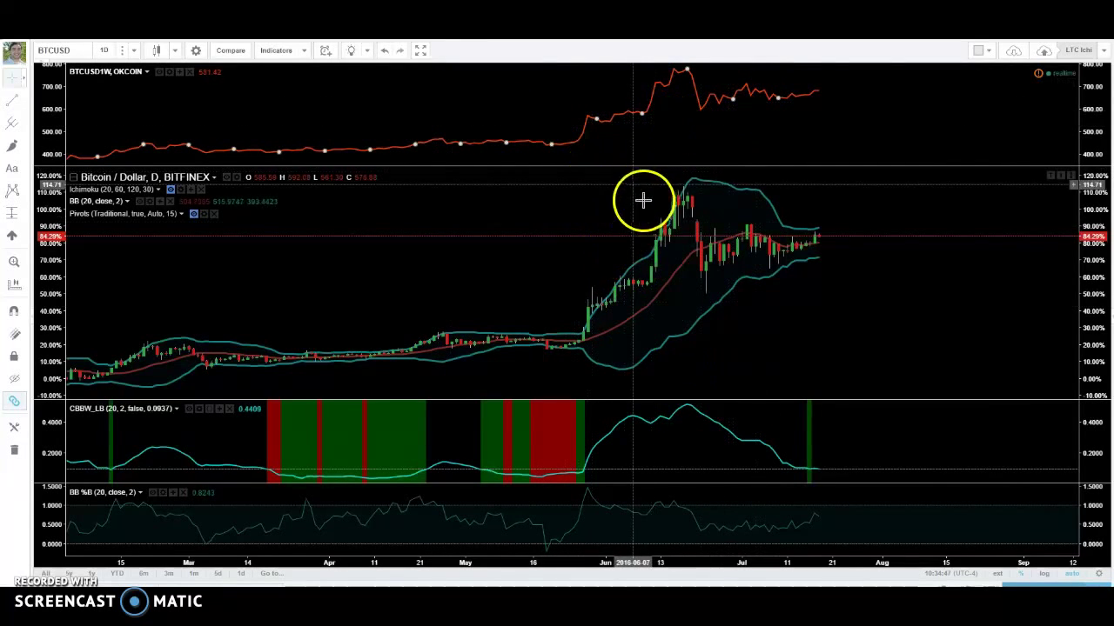
left_click(981, 51)
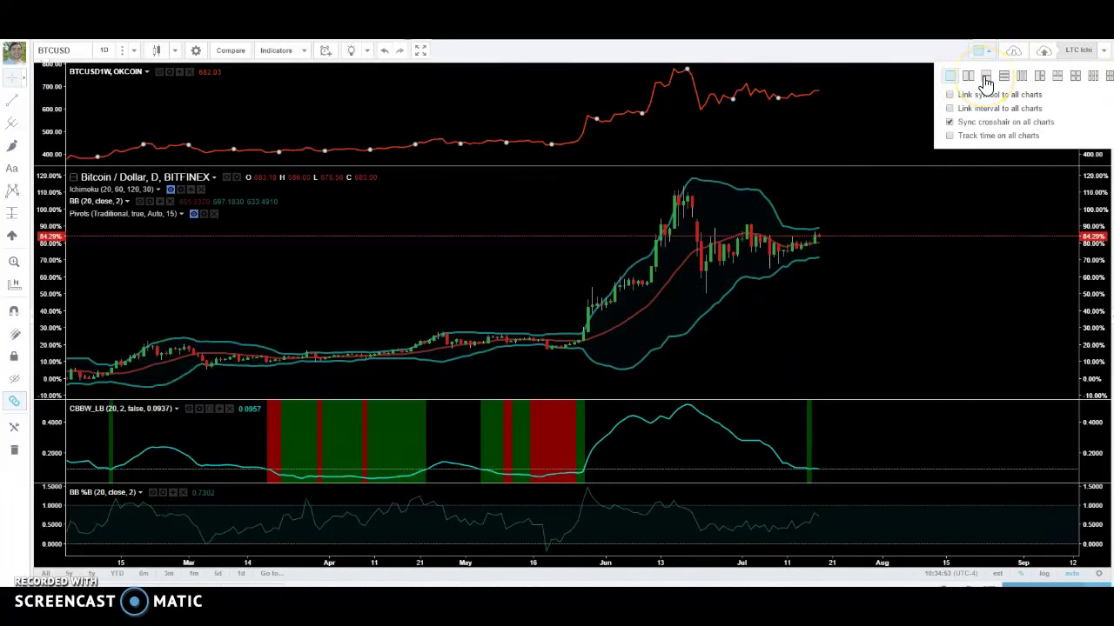
left_click(815, 137)
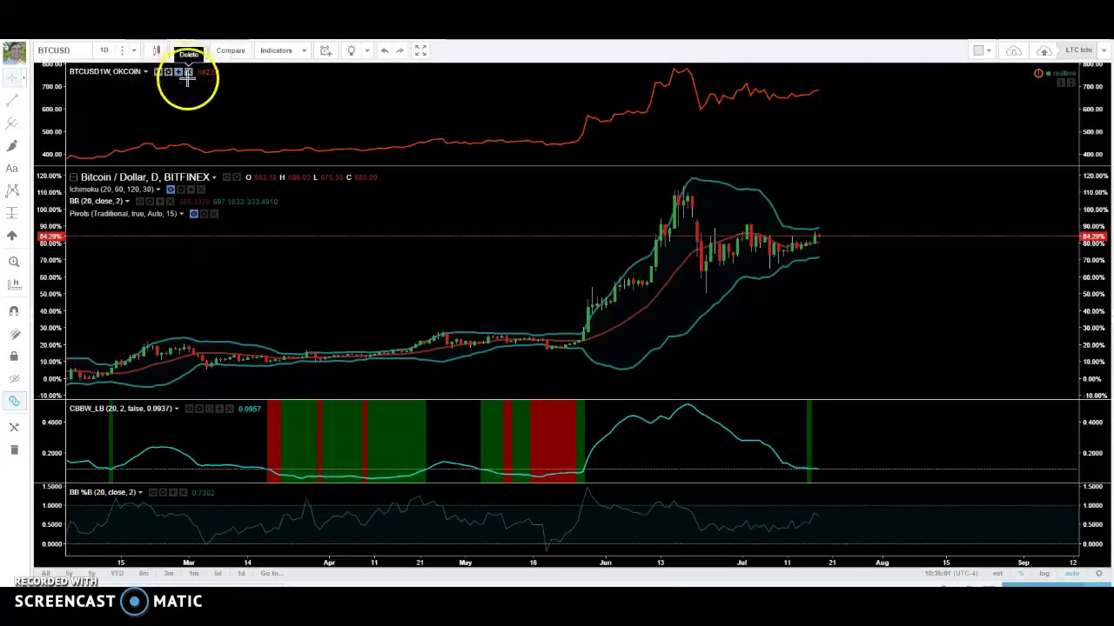
- Try the Ichimoku (20, 60, 120, 30) indicator in the BTCUSD1W pane, showing and hiding it, and return it to the price chart
right_click(160, 193)
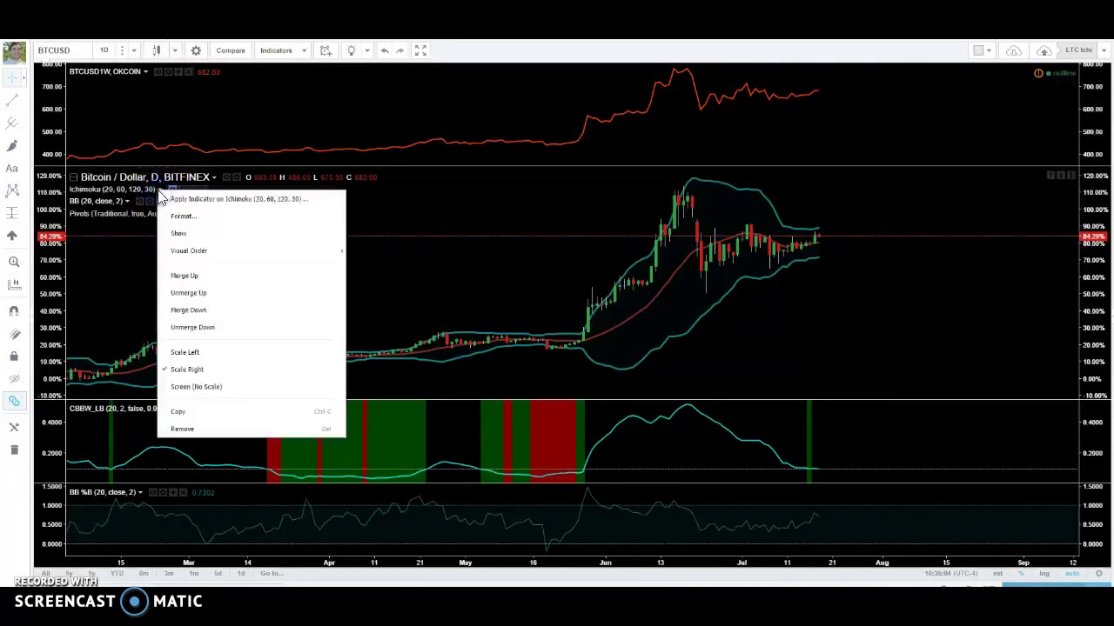
left_click(199, 275)
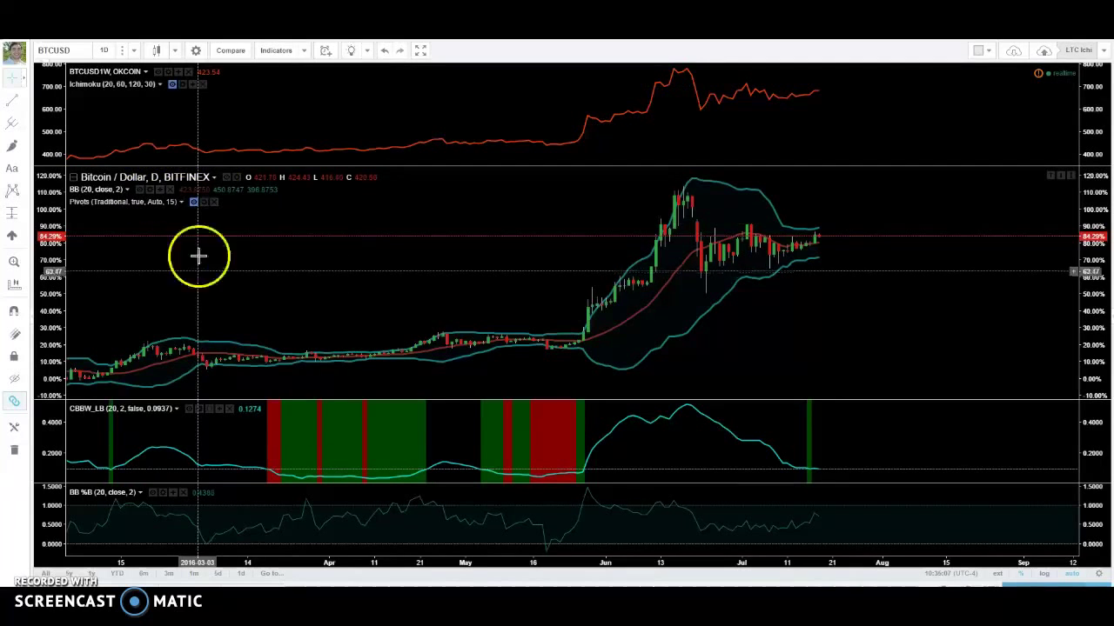
left_click(173, 89)
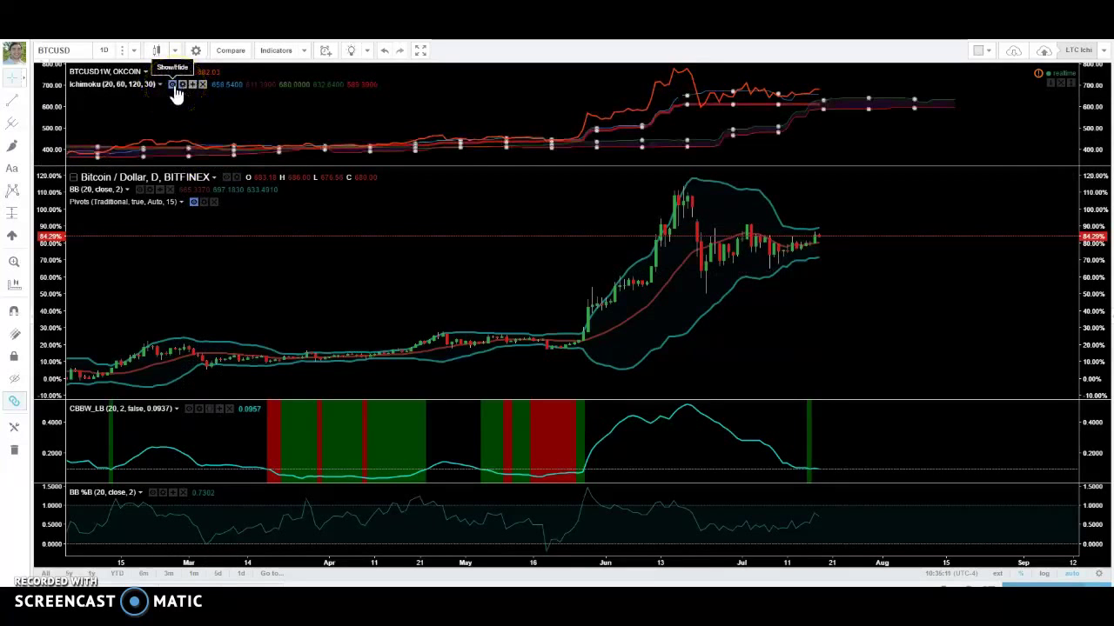
left_click(173, 86)
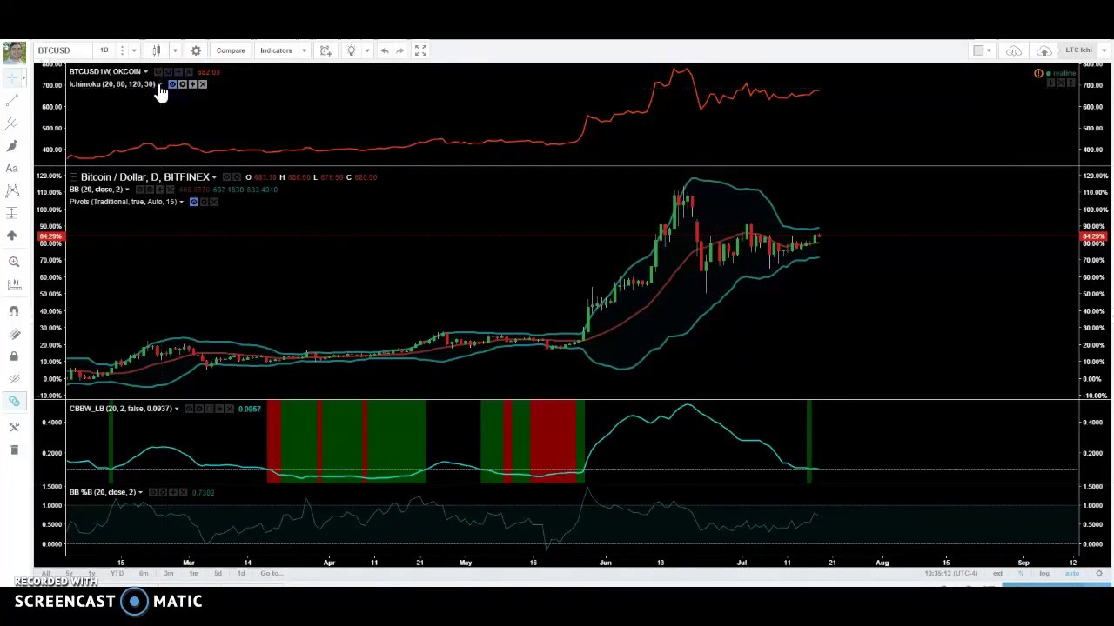
right_click(159, 87)
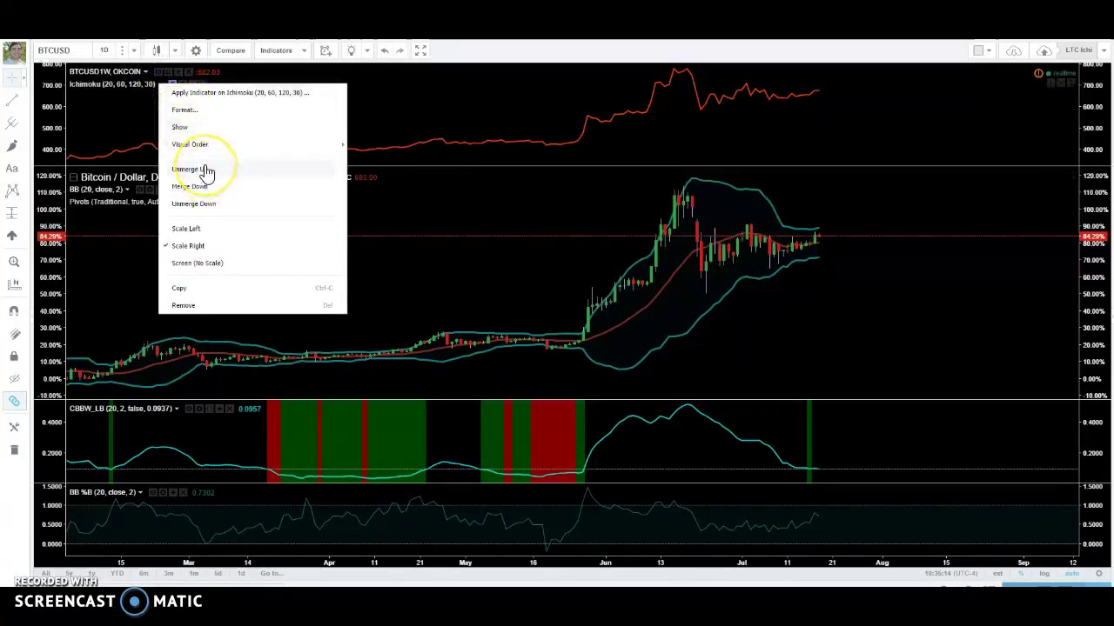
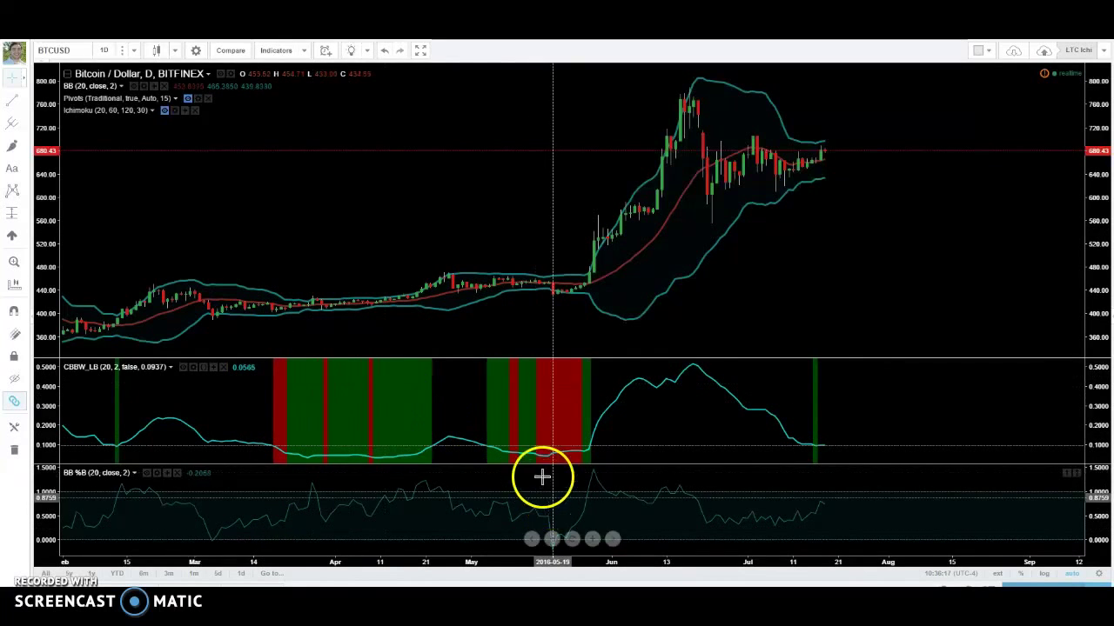
- View the Bitcoin price pane maximized over the whole chart area and restore the stacked panes
left_click(454, 226)
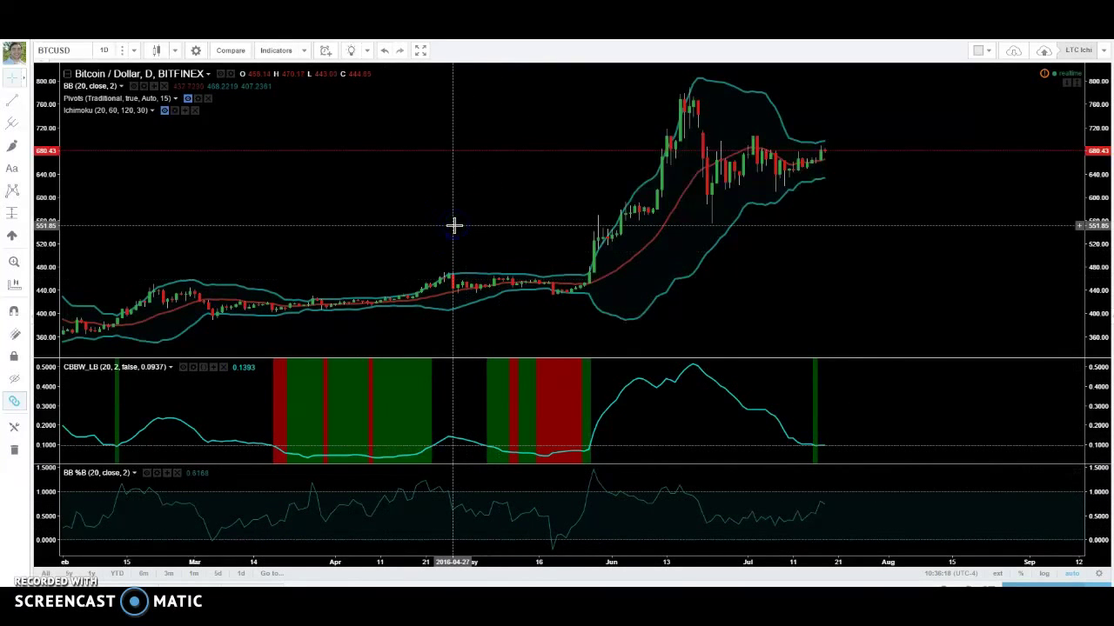
double_click(455, 226)
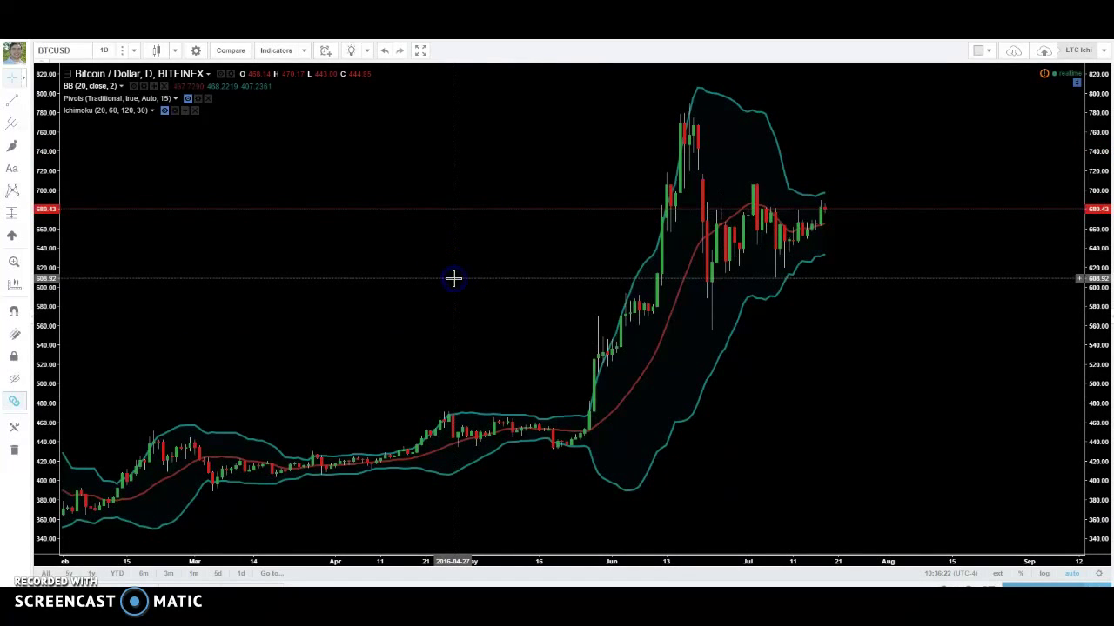
double_click(452, 278)
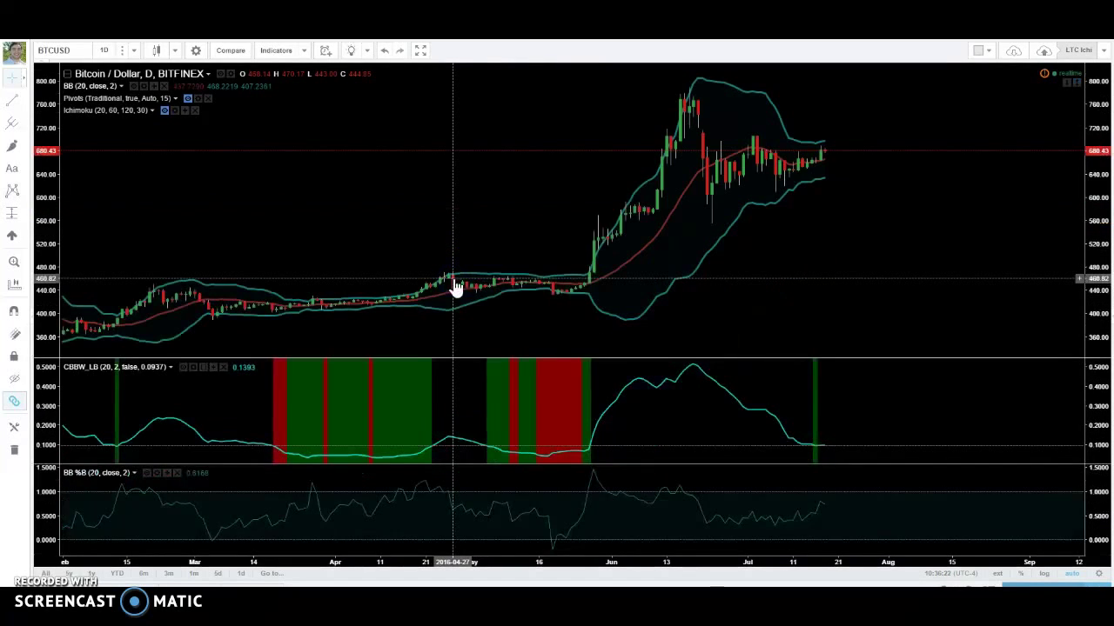
- View the CBBW_LB indicator pane maximized with a longer time range and restore the stacked panes
double_click(463, 401)
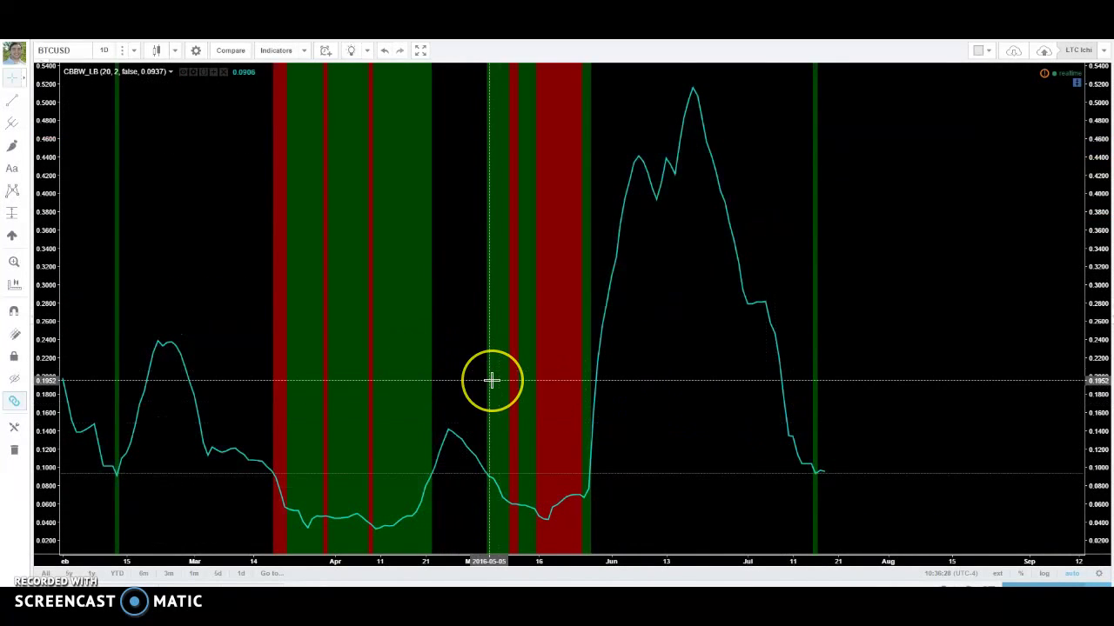
scroll(492, 380, "up", 1)
scroll(492, 380, "up", 1)
scroll(492, 381, "down", 2)
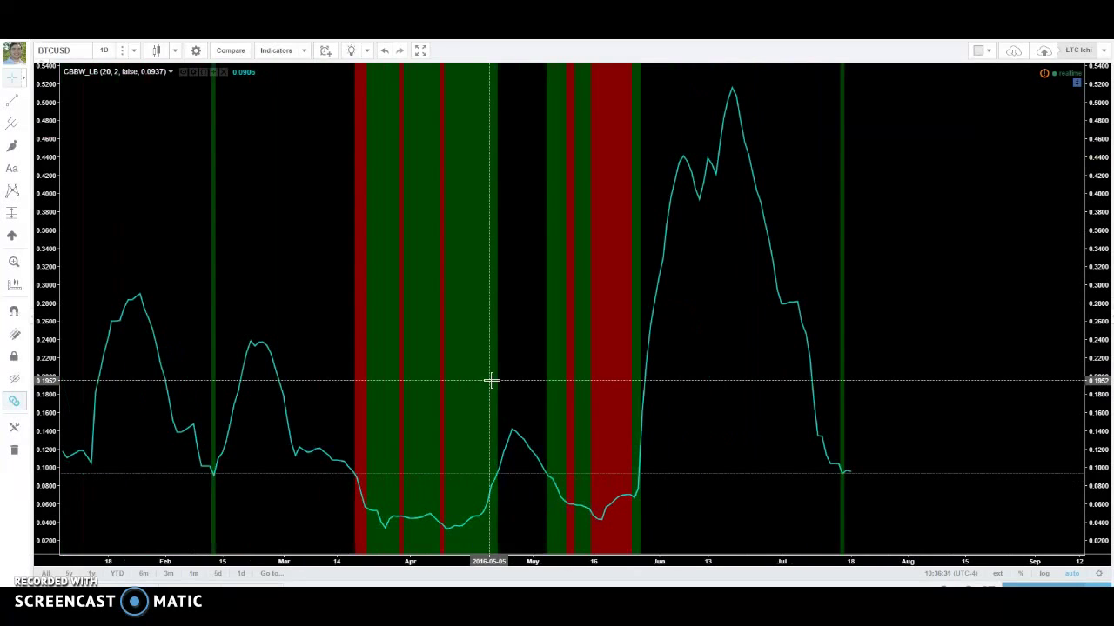
double_click(500, 353)
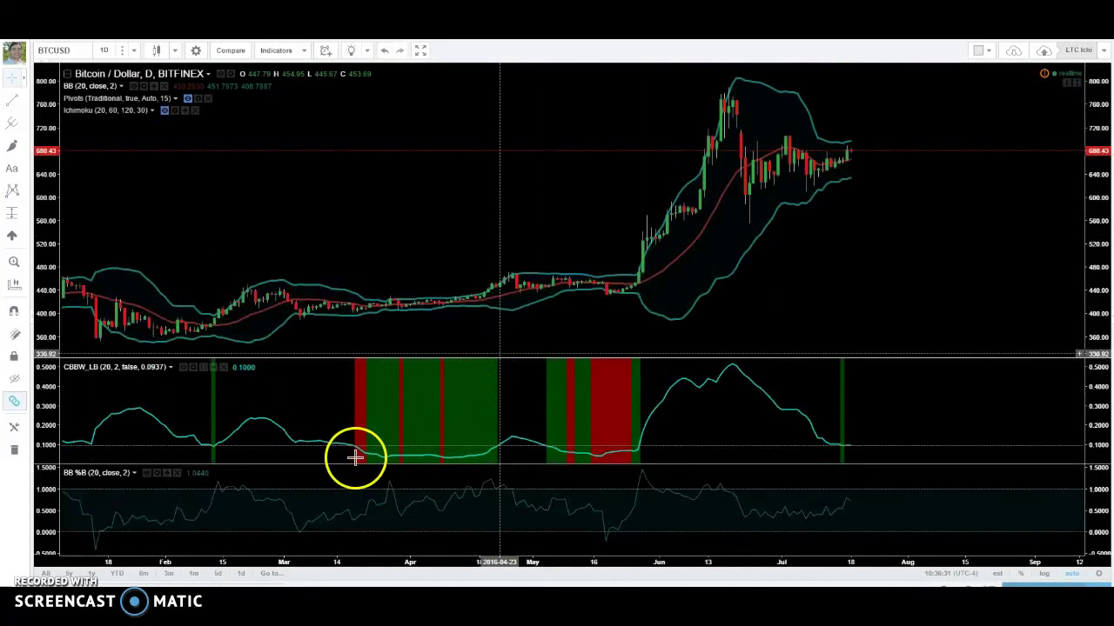
- Copy the CBBW_LB (20, 2, false, 0.0937) indicator and paste a duplicate onto the BTCUSD chart
left_click(171, 374)
right_click(172, 371)
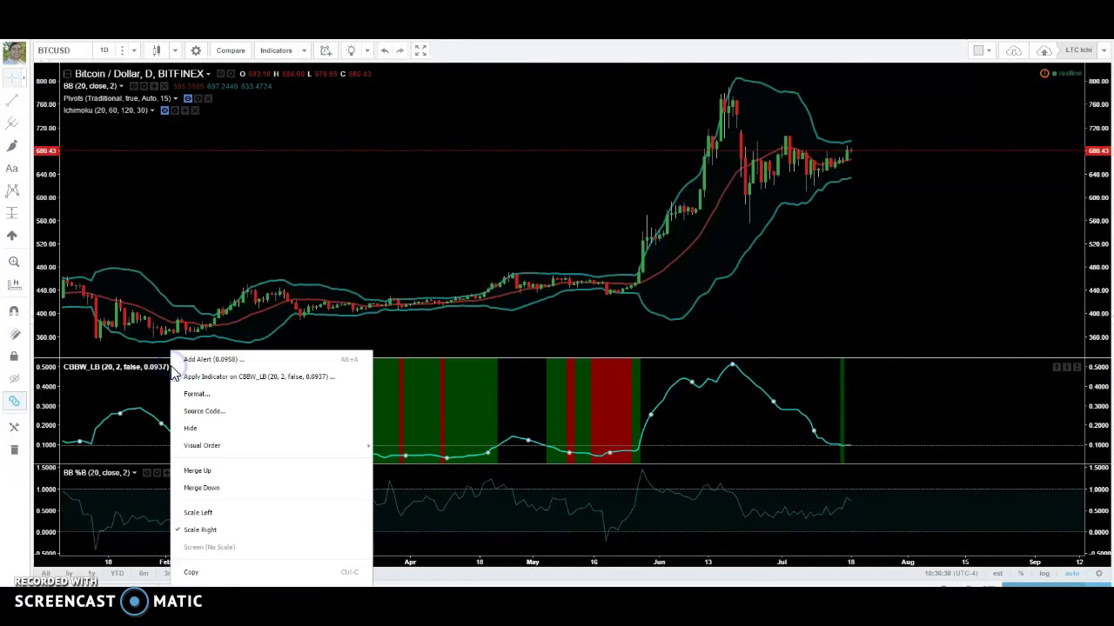
left_click(193, 571)
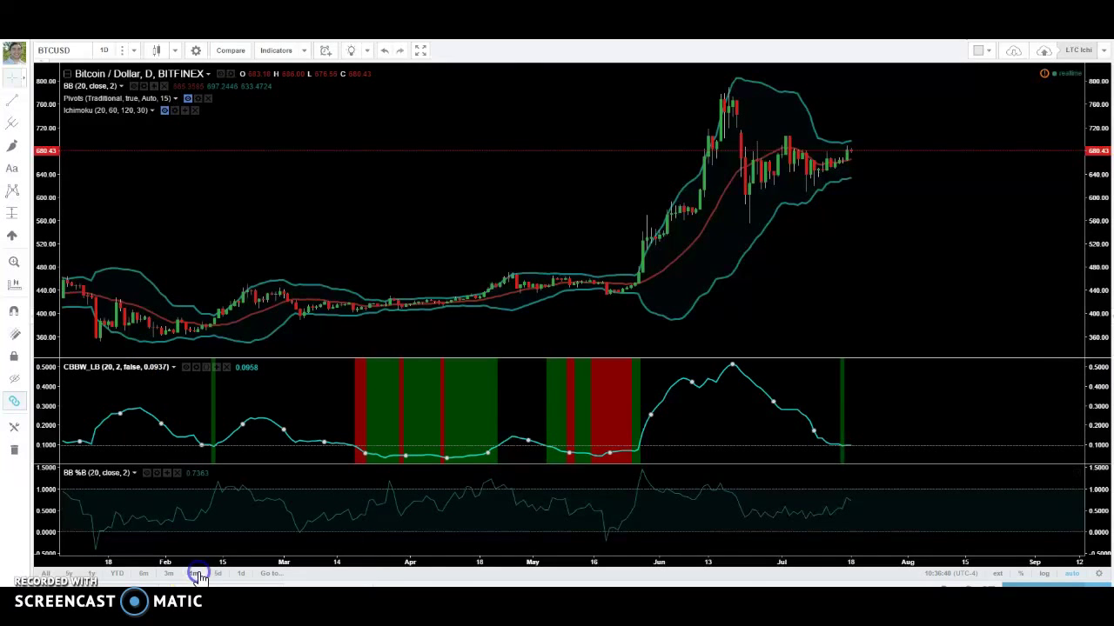
right_click(229, 205)
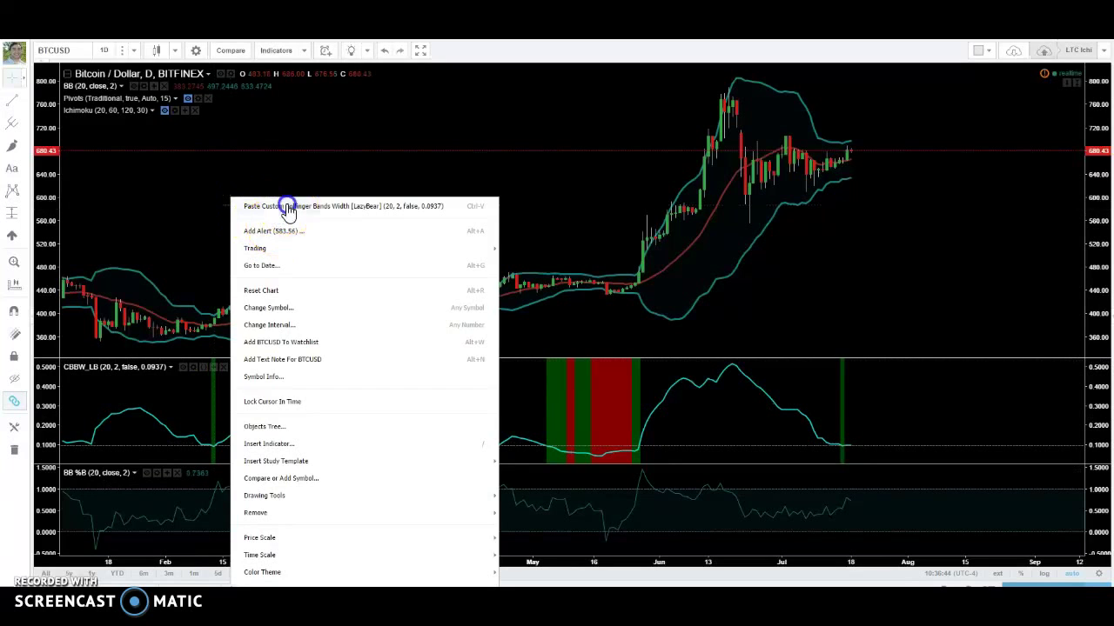
left_click(286, 205)
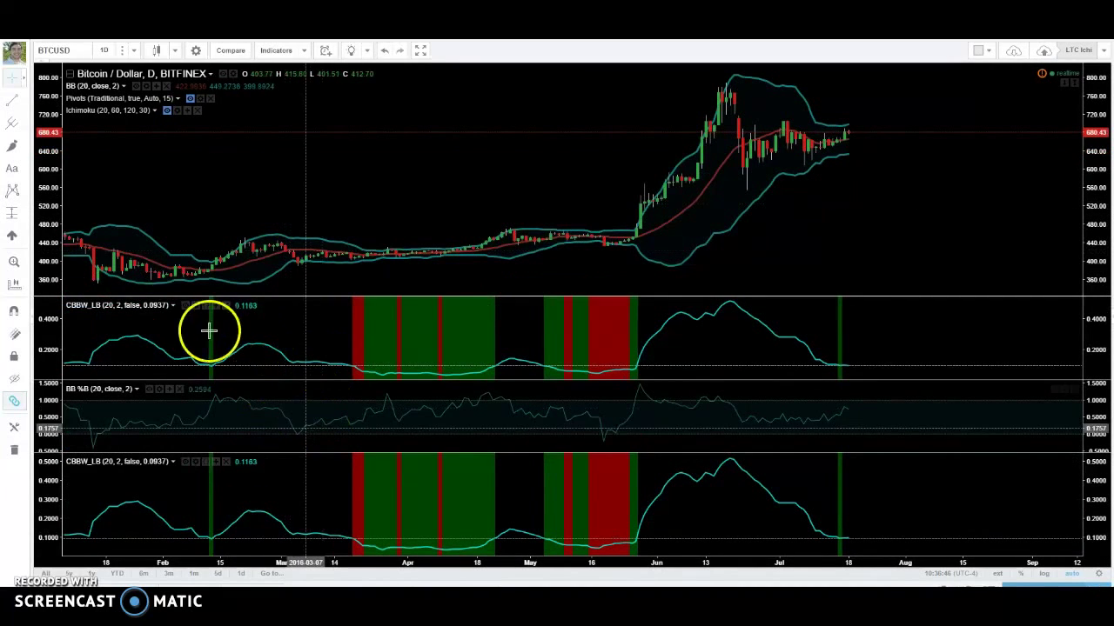
- Merge the upper CBBW_LB indicator into the price pane and turn off its plot line, keeping the background colors
right_click(172, 309)
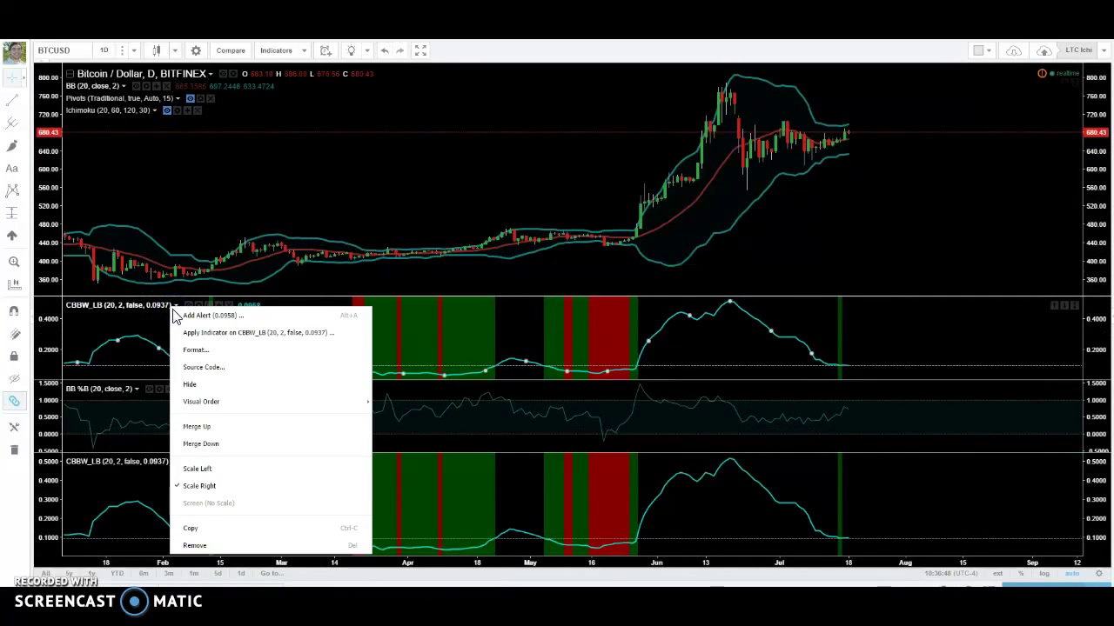
left_click(209, 428)
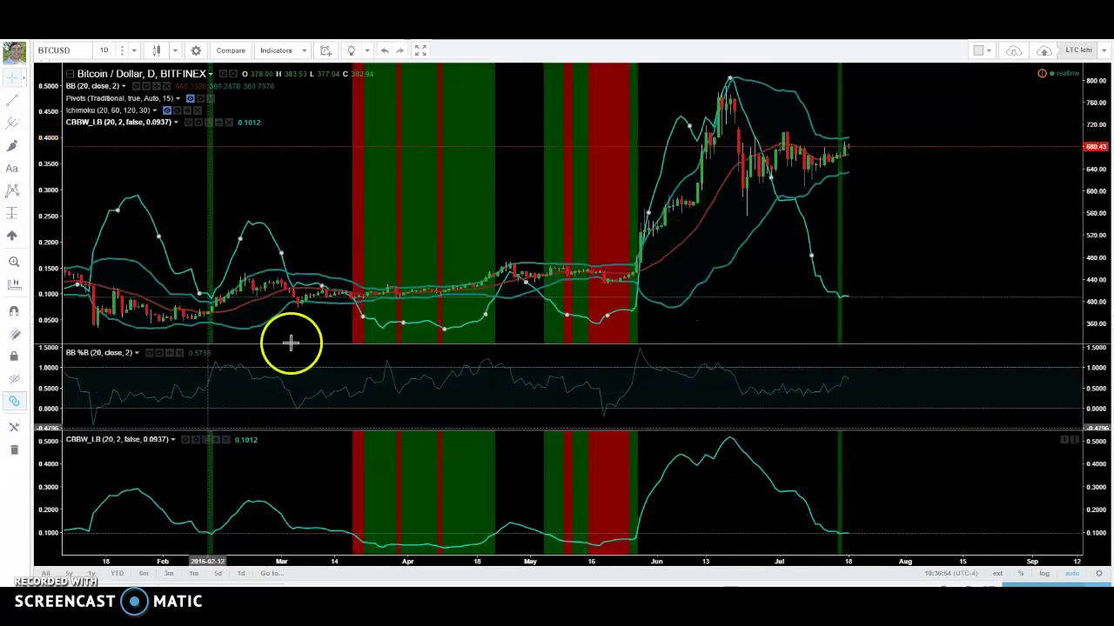
left_click(199, 122)
left_click(525, 248)
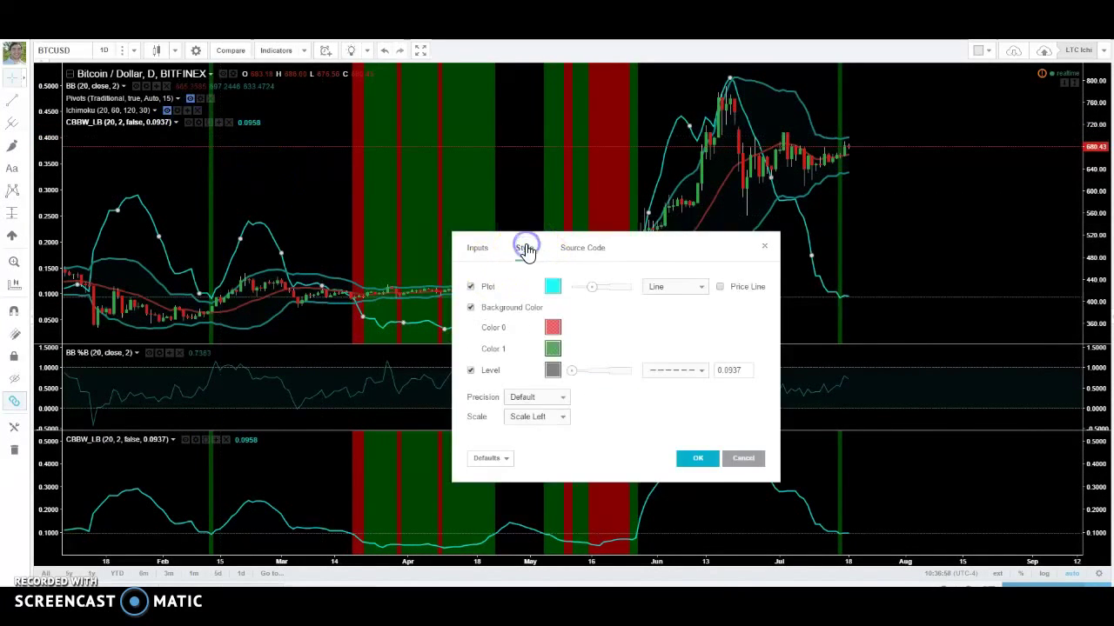
left_click(471, 287)
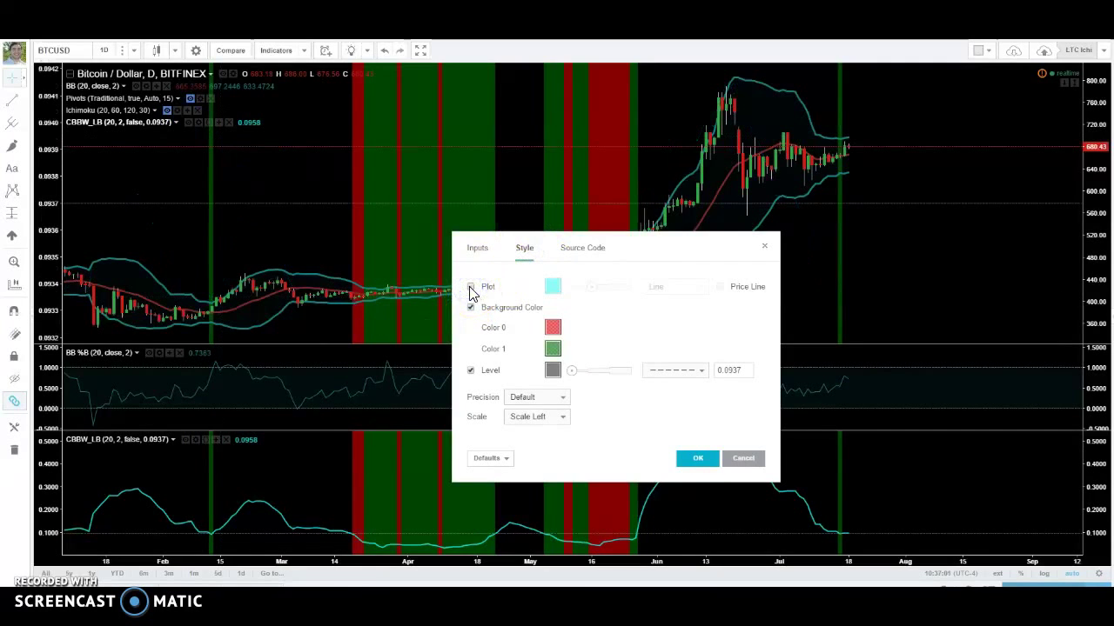
left_click(706, 458)
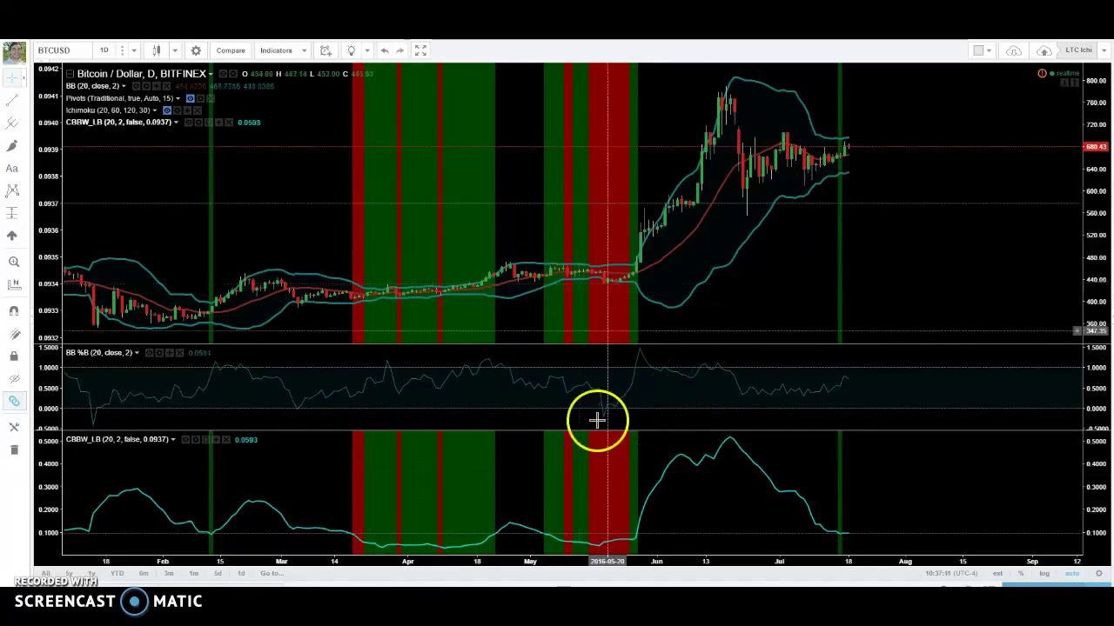
- Hide the separate CBBW_LB indicator and view the price pane with background bands maximized before restoring the panes
left_click(186, 440)
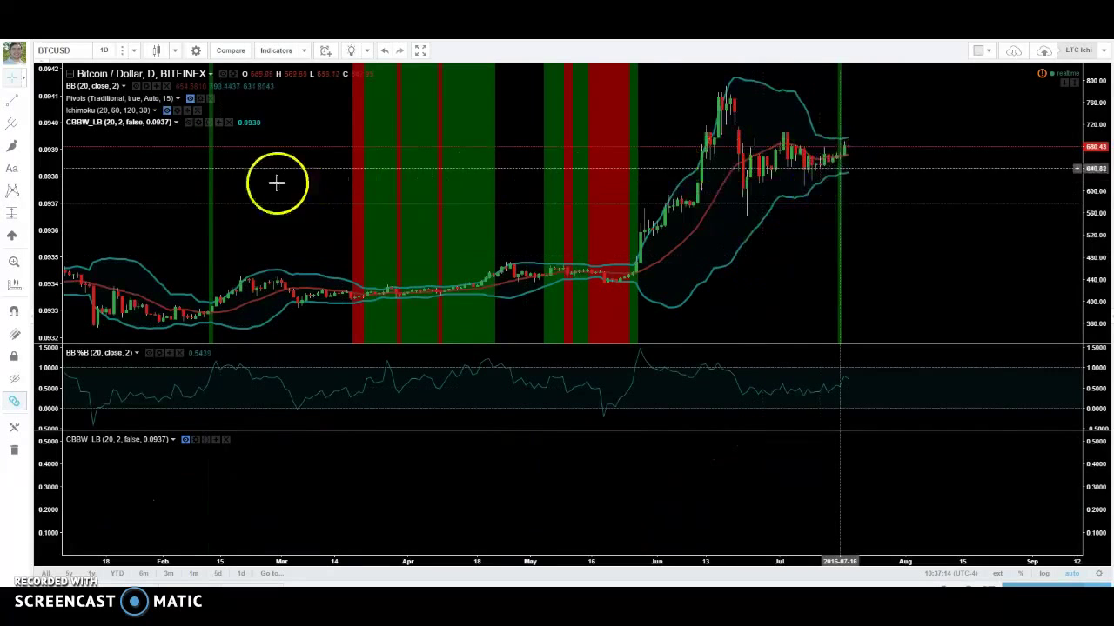
double_click(281, 217)
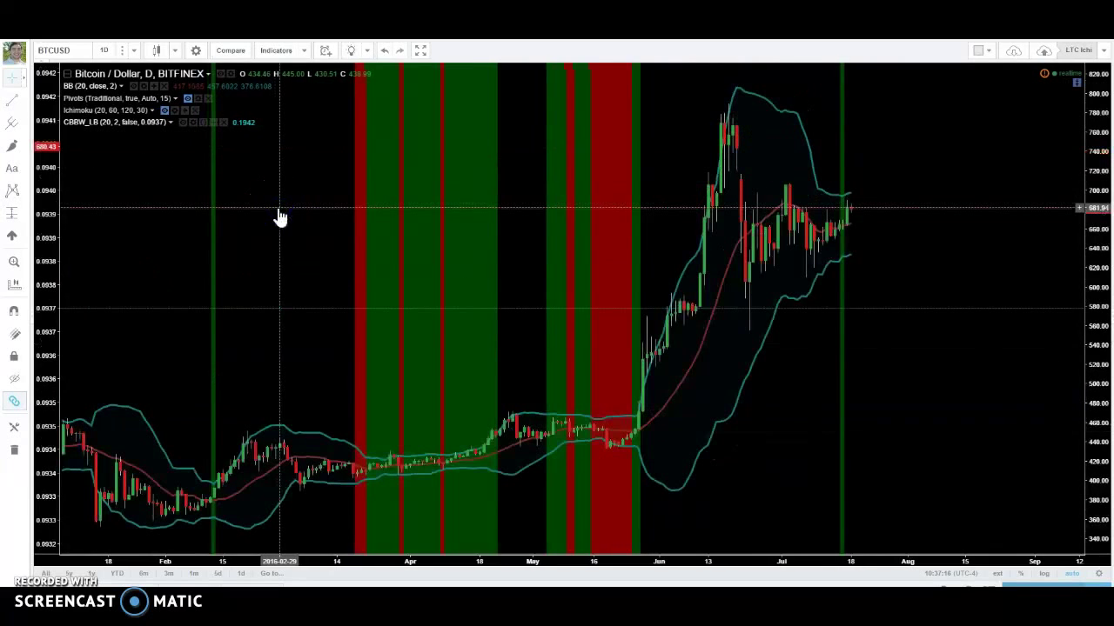
left_click(880, 251)
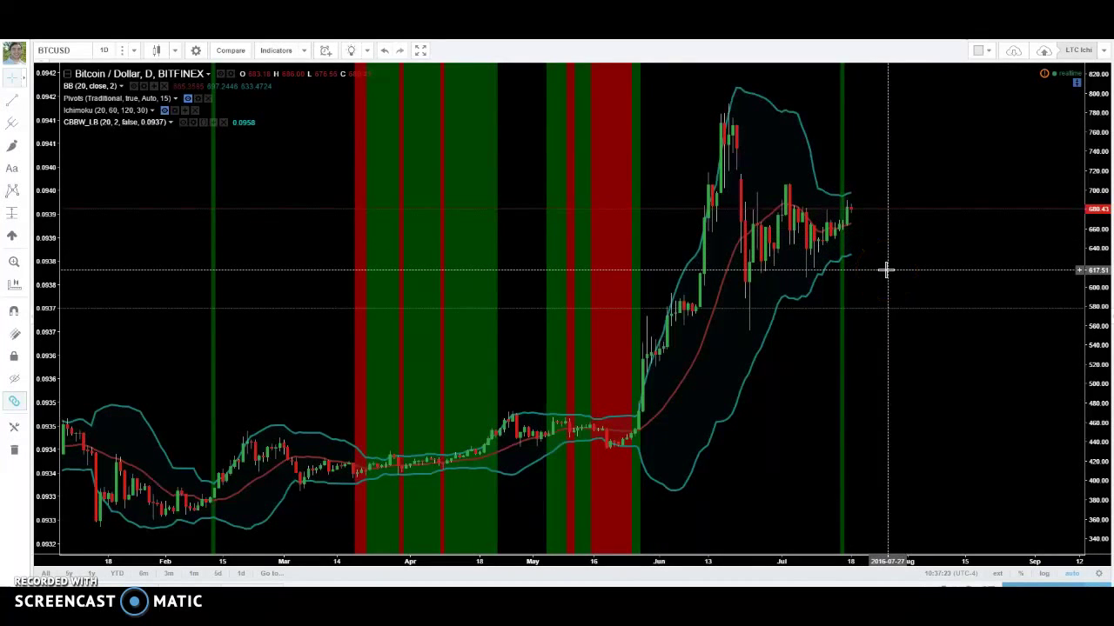
left_click(224, 534)
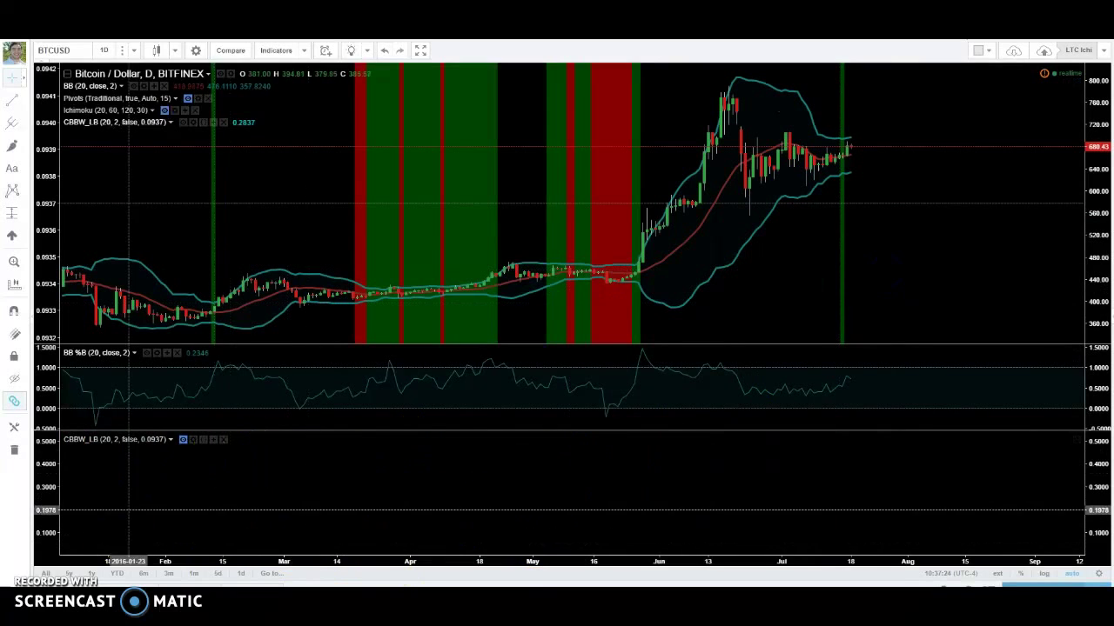
- Move the CBBW_LB pane above the BB %B pane and look back through the daily history to September 2015
left_click(1071, 439)
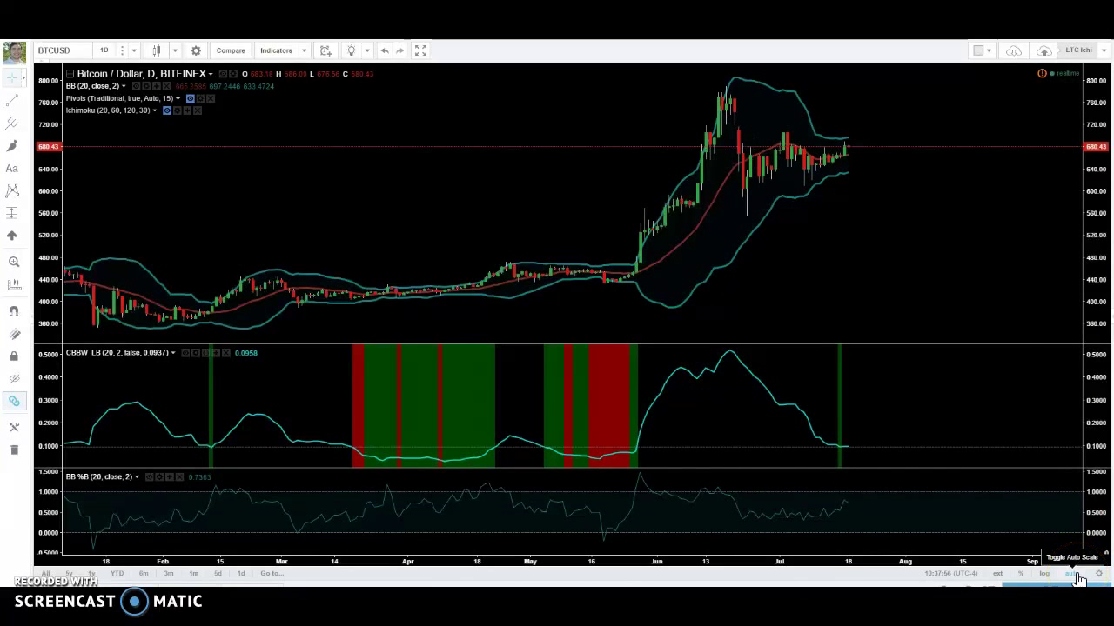
scroll(878, 263, "up", 2)
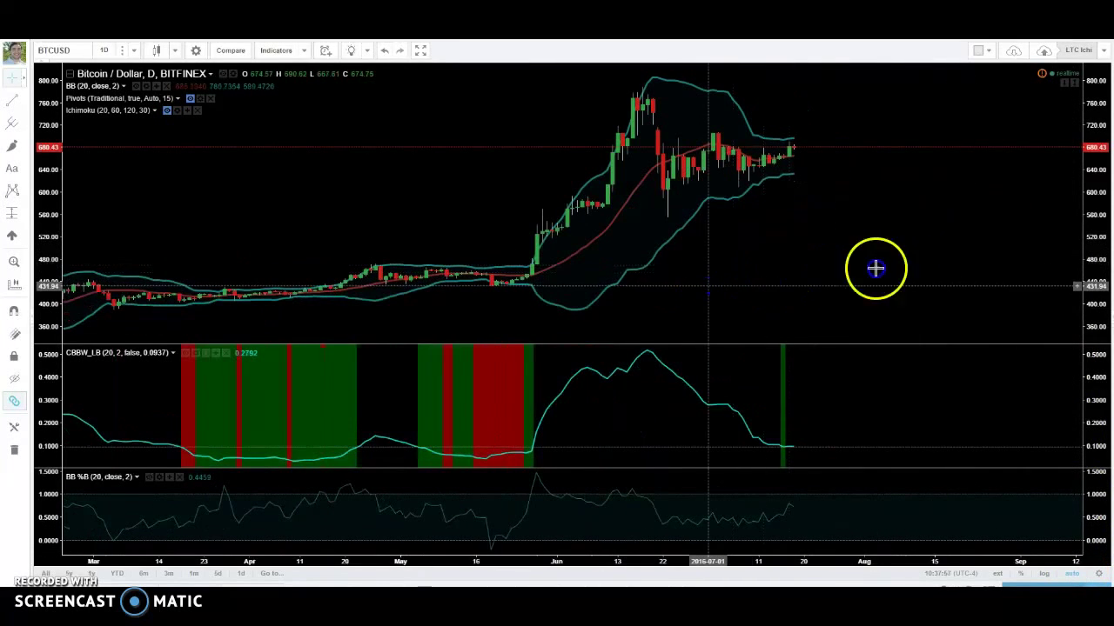
left_click_drag(435, 196, 997, 186)
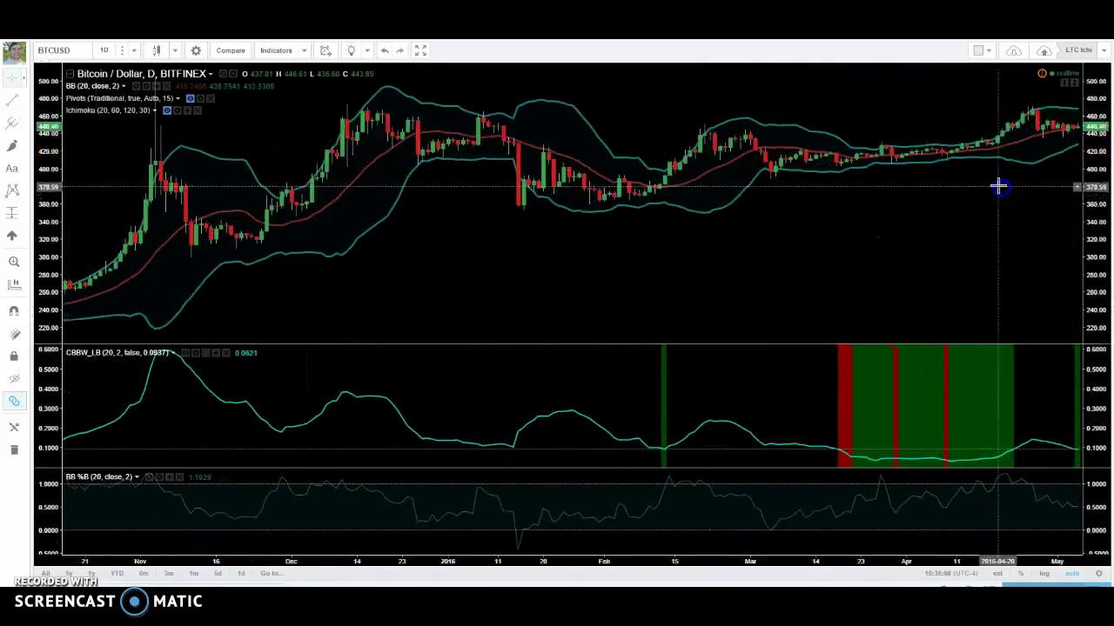
left_click_drag(740, 275, 917, 261)
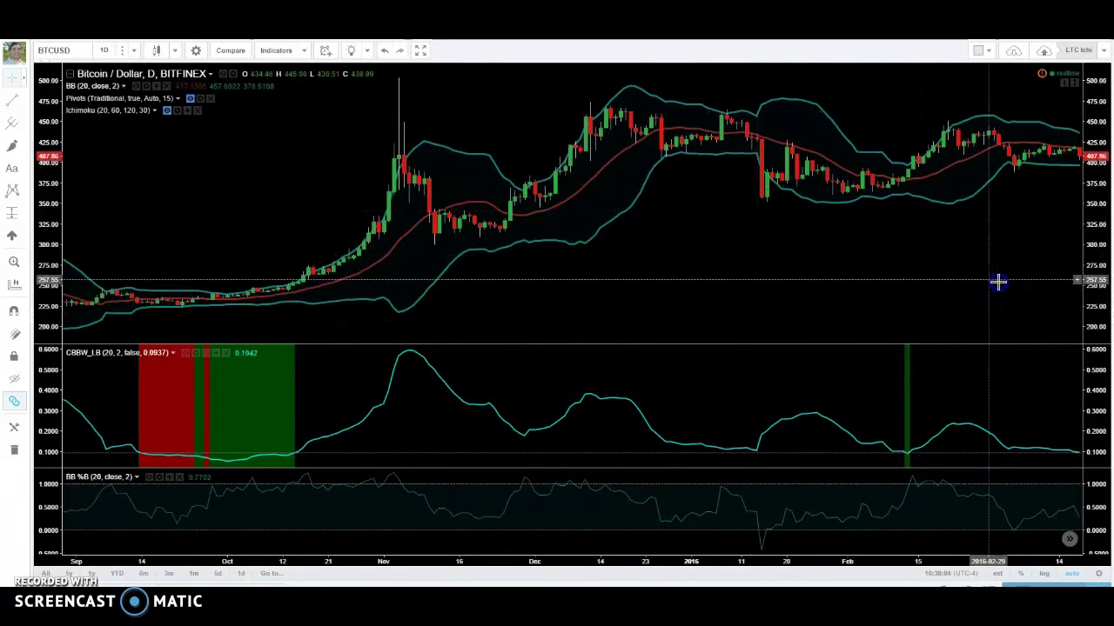
- Move the daily BTCUSD chart forward to June 2016, restore automatic price scaling and turn on the log scale
left_click_drag(1094, 281, 1098, 246)
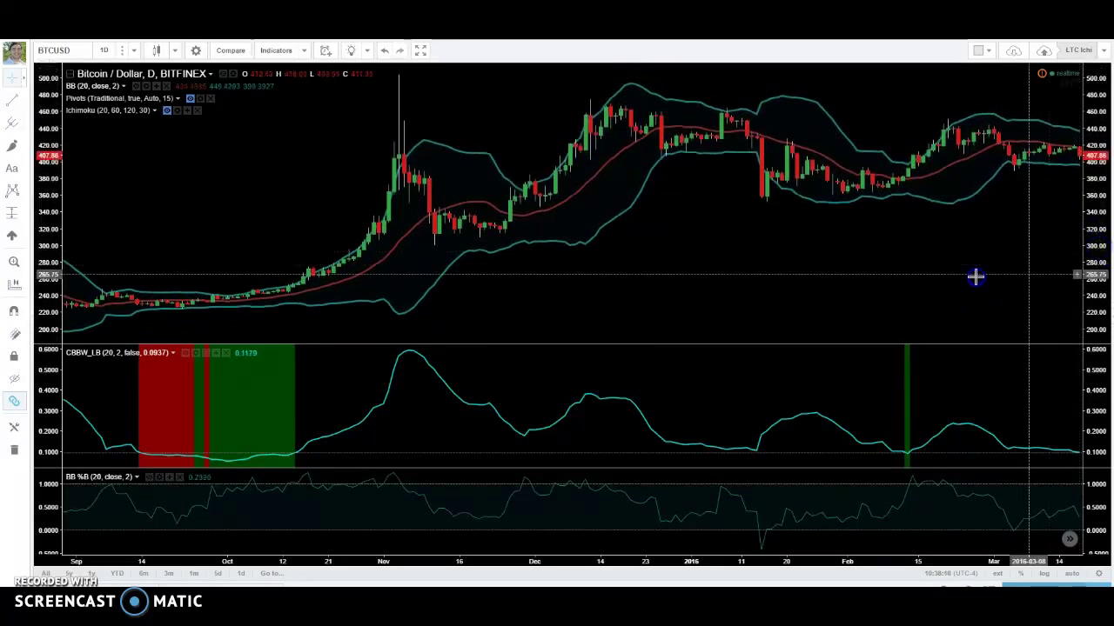
left_click_drag(975, 276, 524, 303)
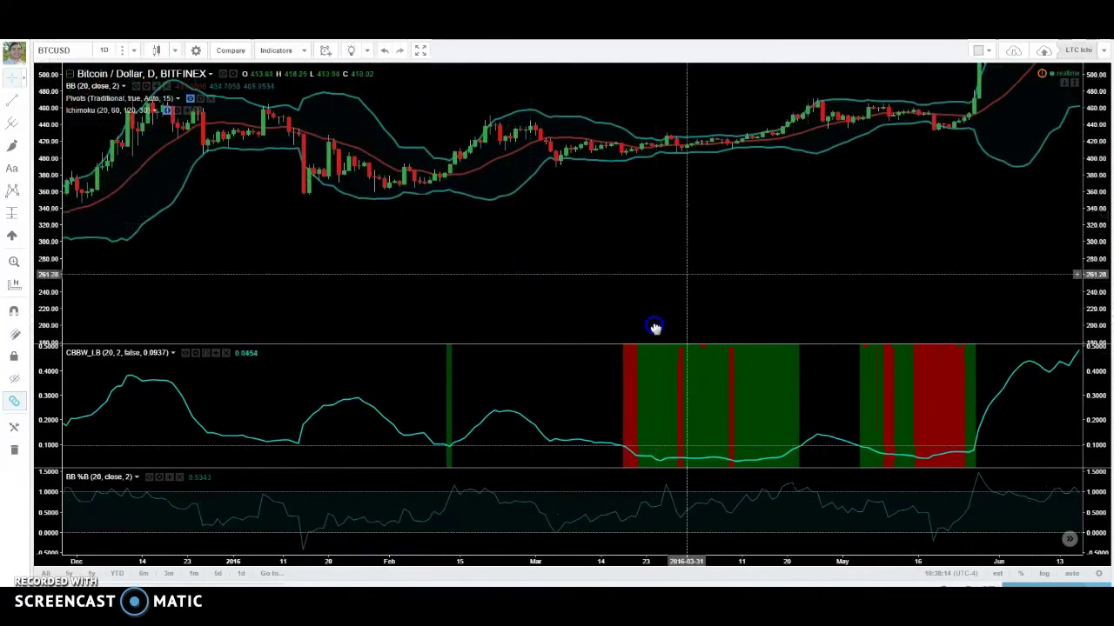
left_click_drag(655, 327, 649, 318)
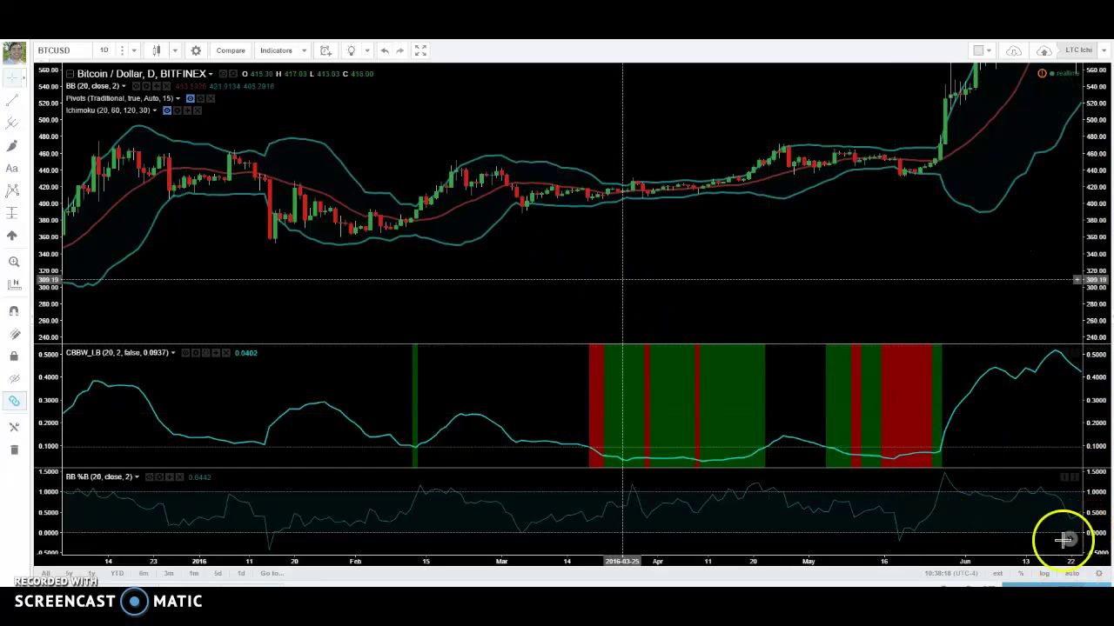
left_click(1071, 575)
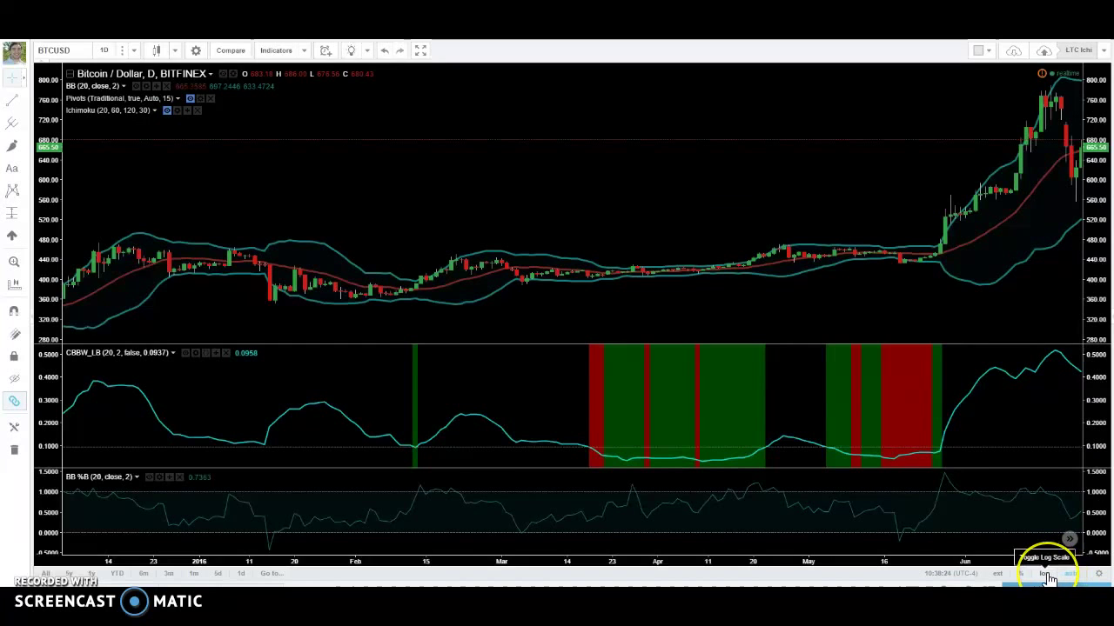
left_click(1046, 575)
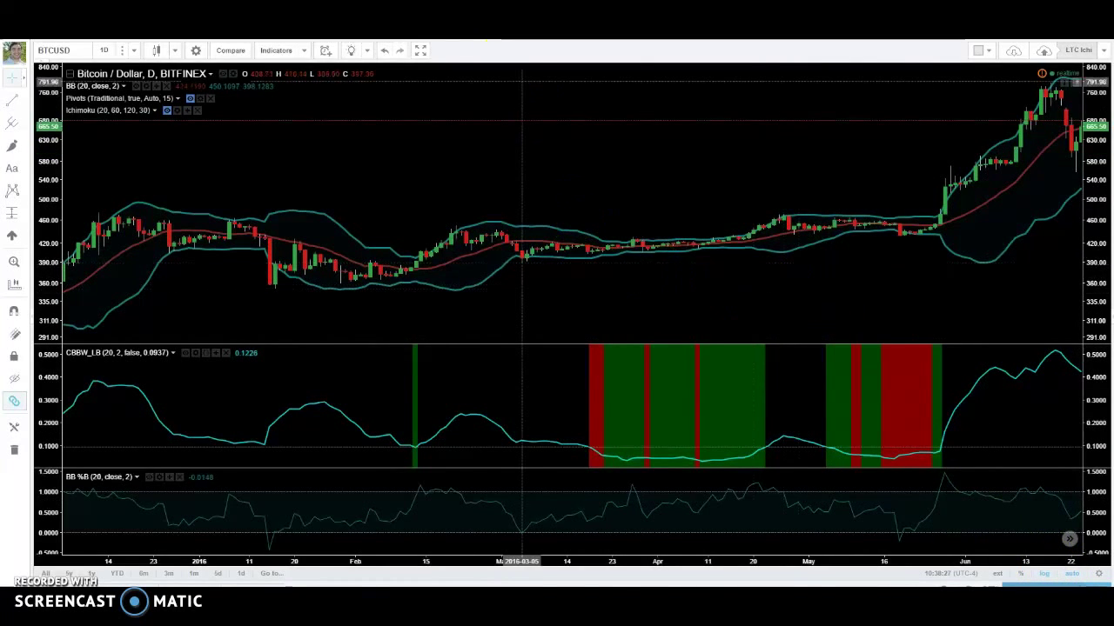
- Switch to the Twitter post on linear vs. log scaling and compare its two daily BTCUSD chart images
key("ctrl+Tab")
left_click(455, 291)
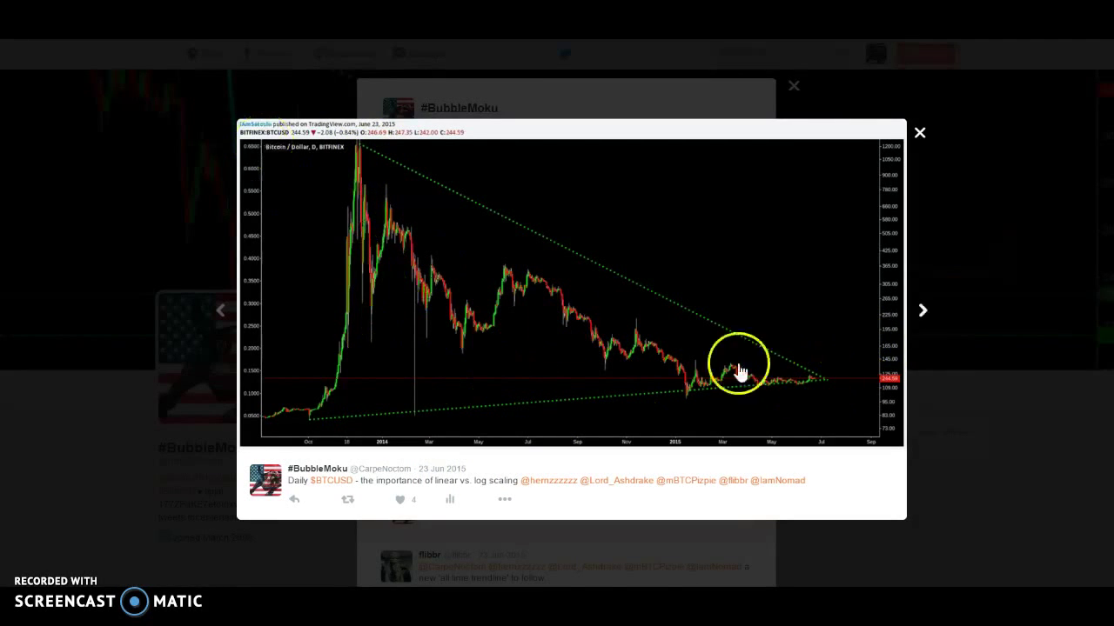
left_click(926, 317)
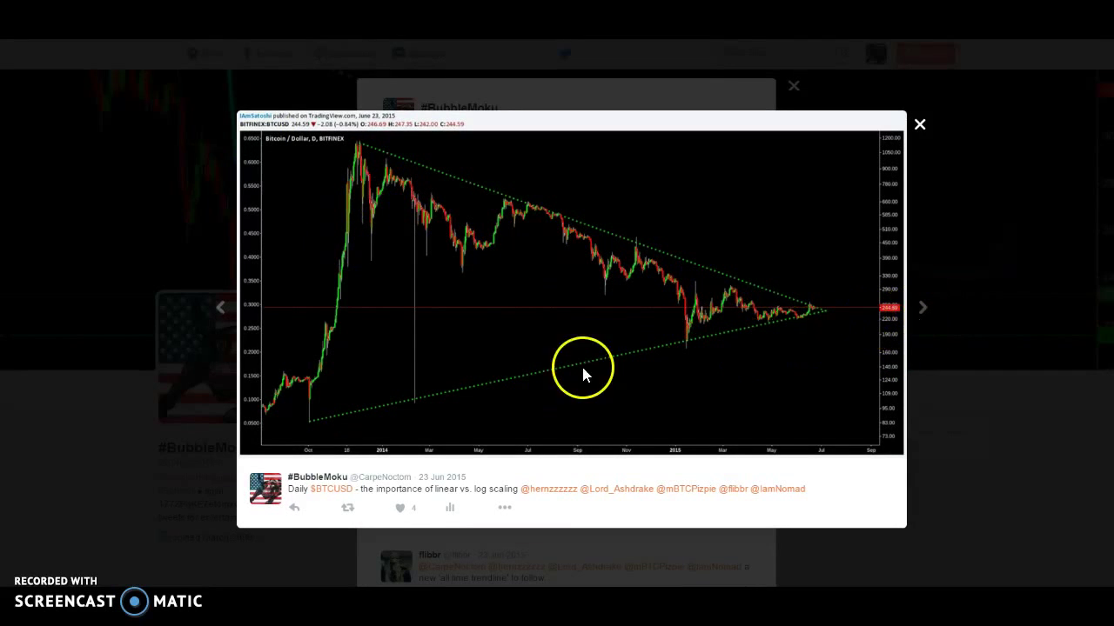
left_click(222, 312)
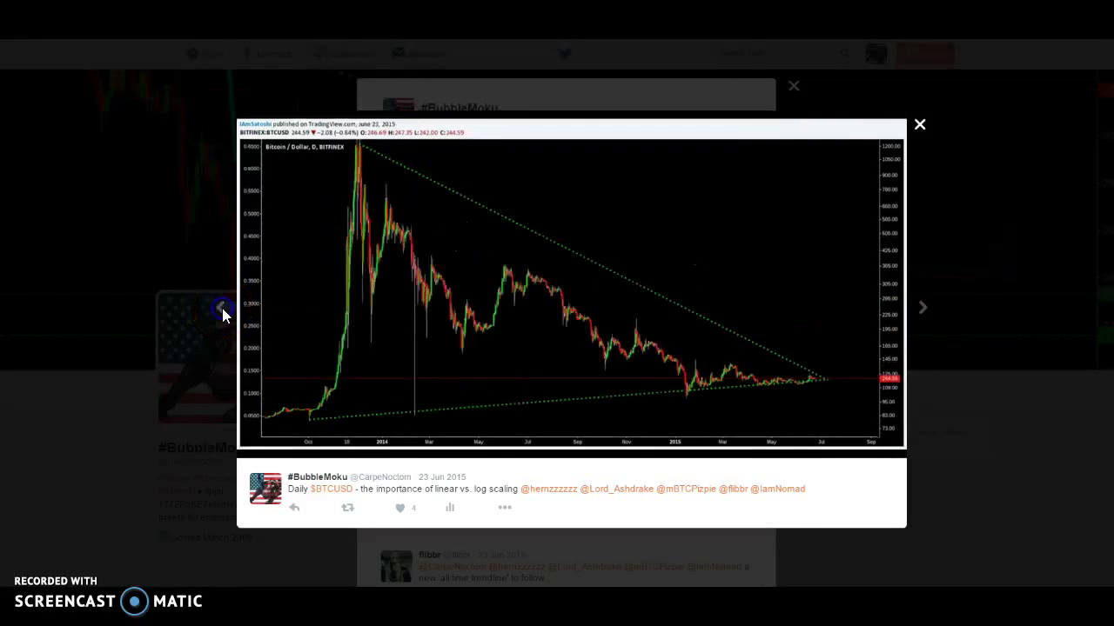
left_click(923, 311)
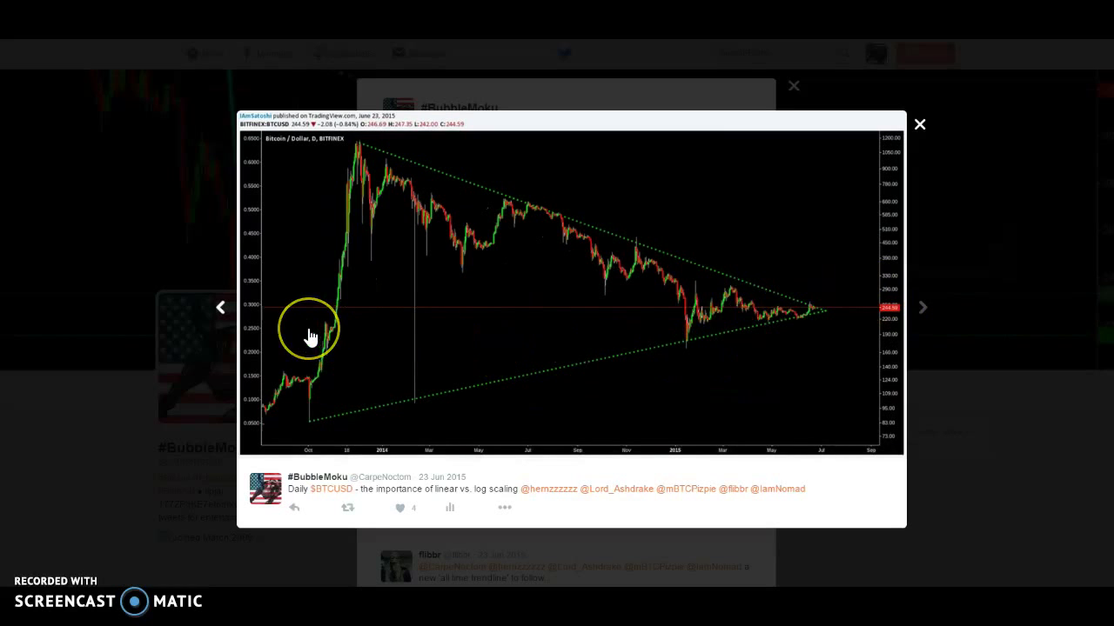
left_click(220, 310)
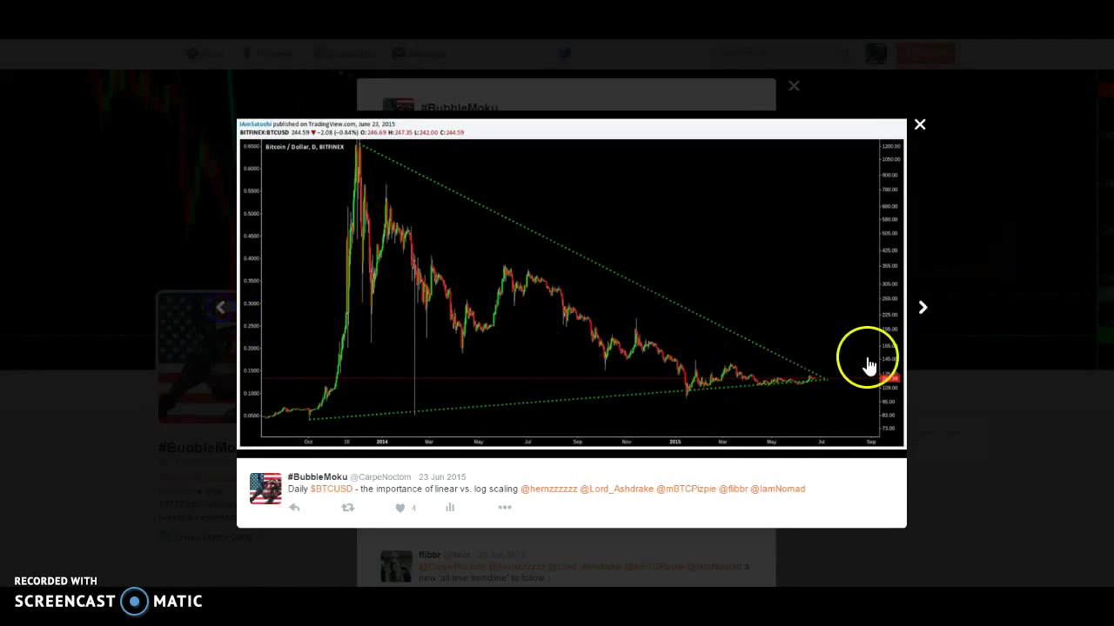
left_click(920, 312)
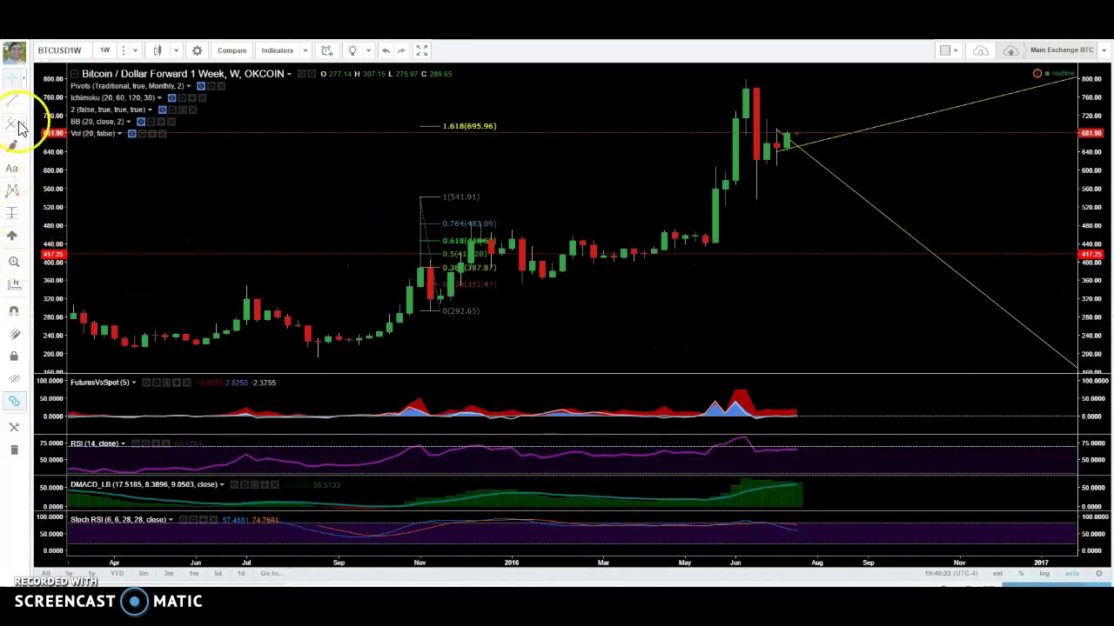
- Look through the pitchfork, Gann and Fib drawing tools, and browse the indicator categories and the built-in technical analysis list
left_click(24, 125)
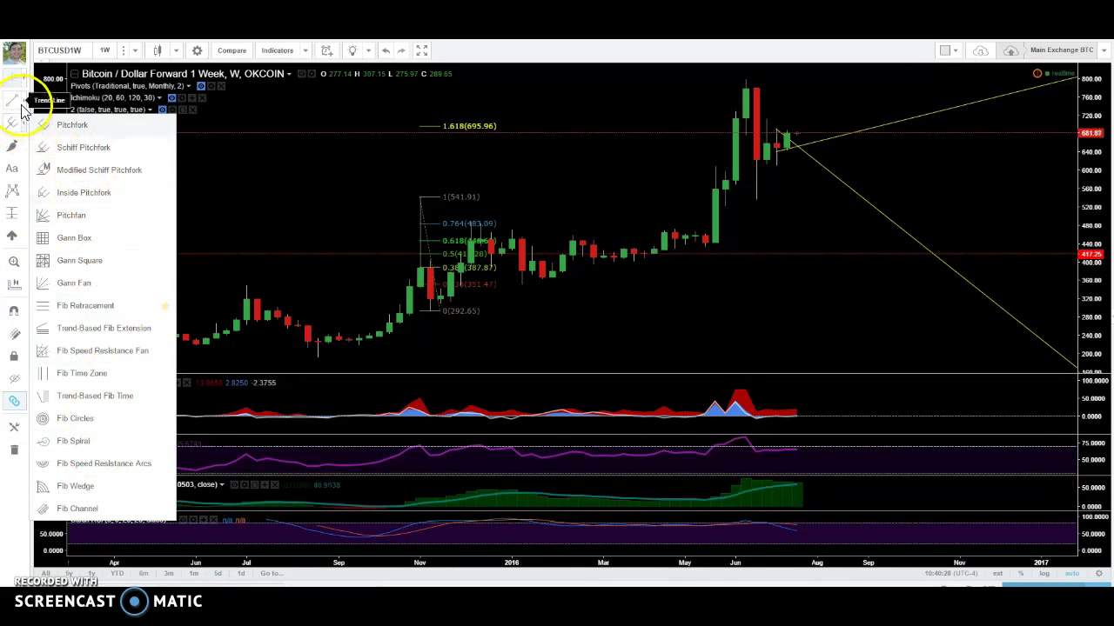
left_click(273, 50)
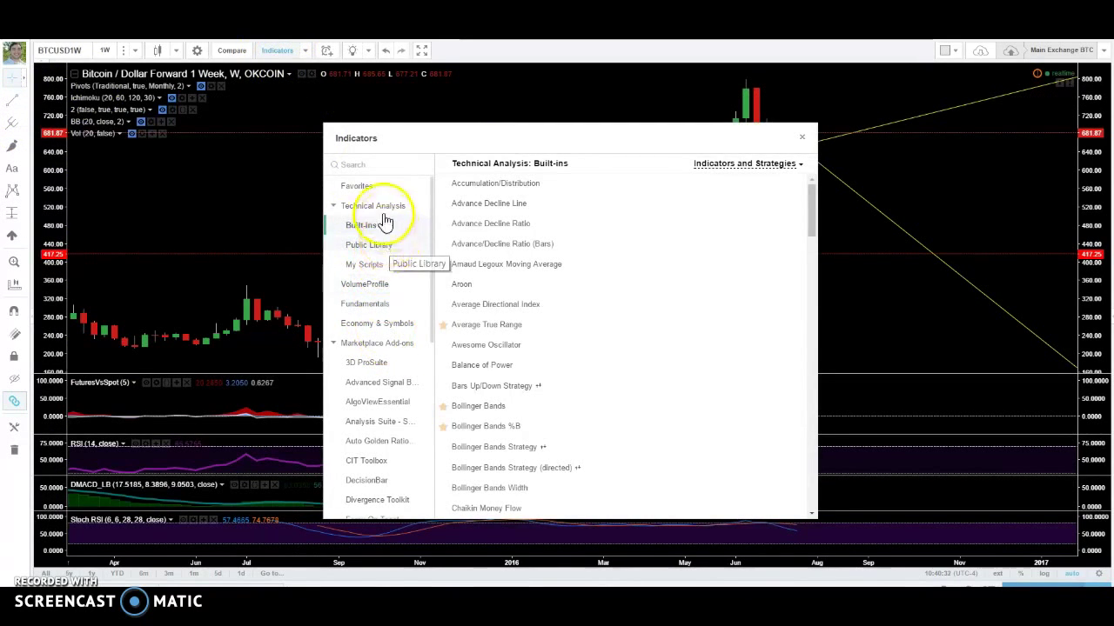
left_click(377, 215)
left_click(375, 212)
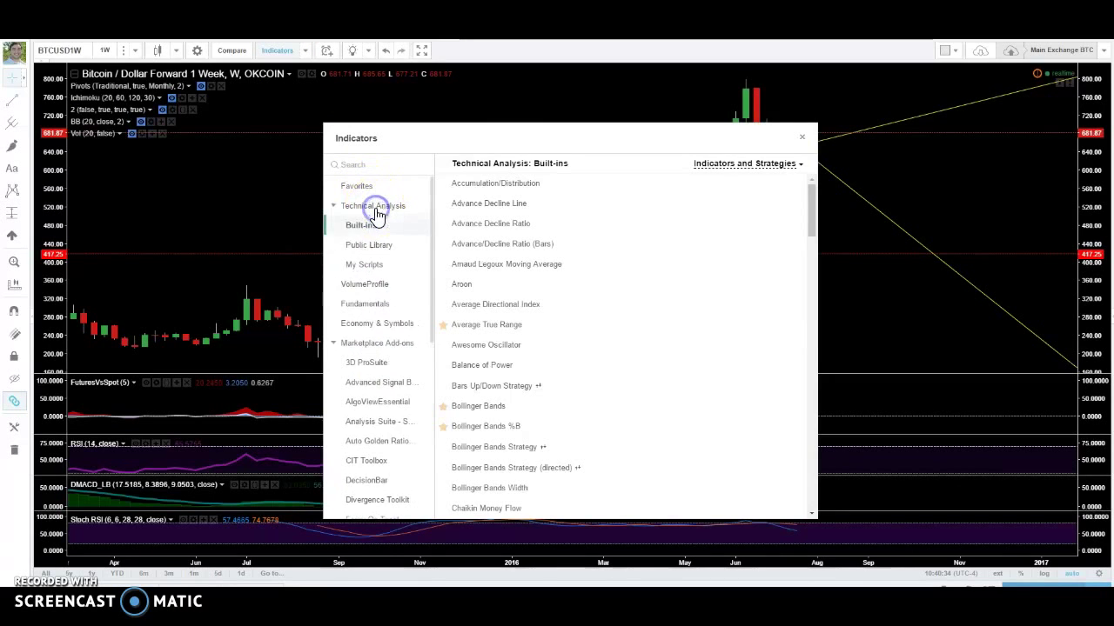
left_click(375, 212)
scroll(393, 304, "down", 1)
scroll(394, 305, "down", 5)
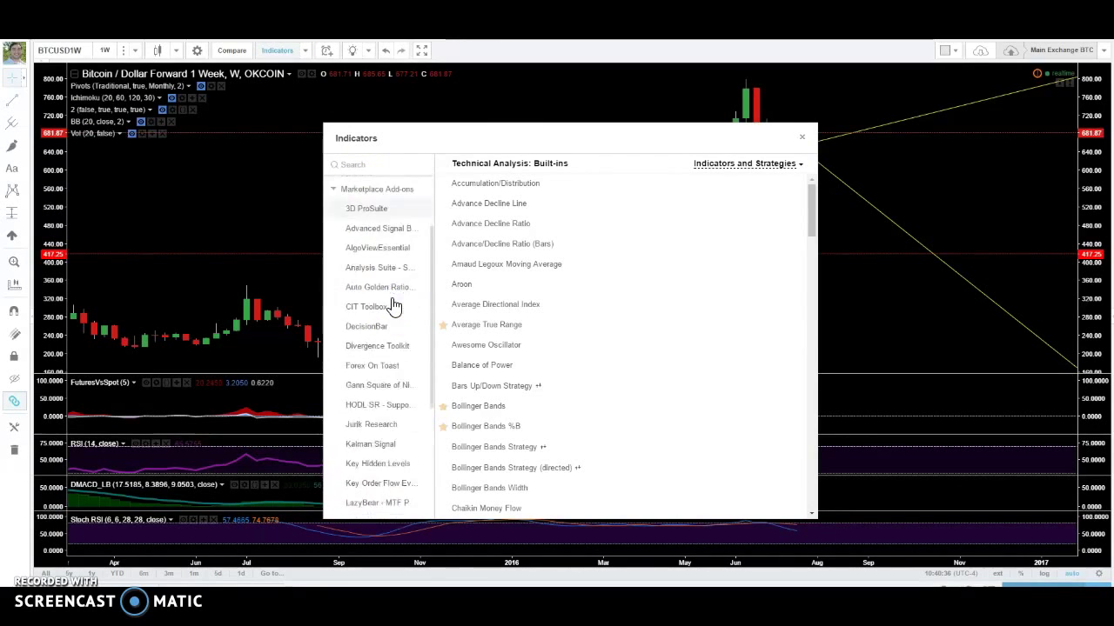
scroll(392, 304, "up", 6)
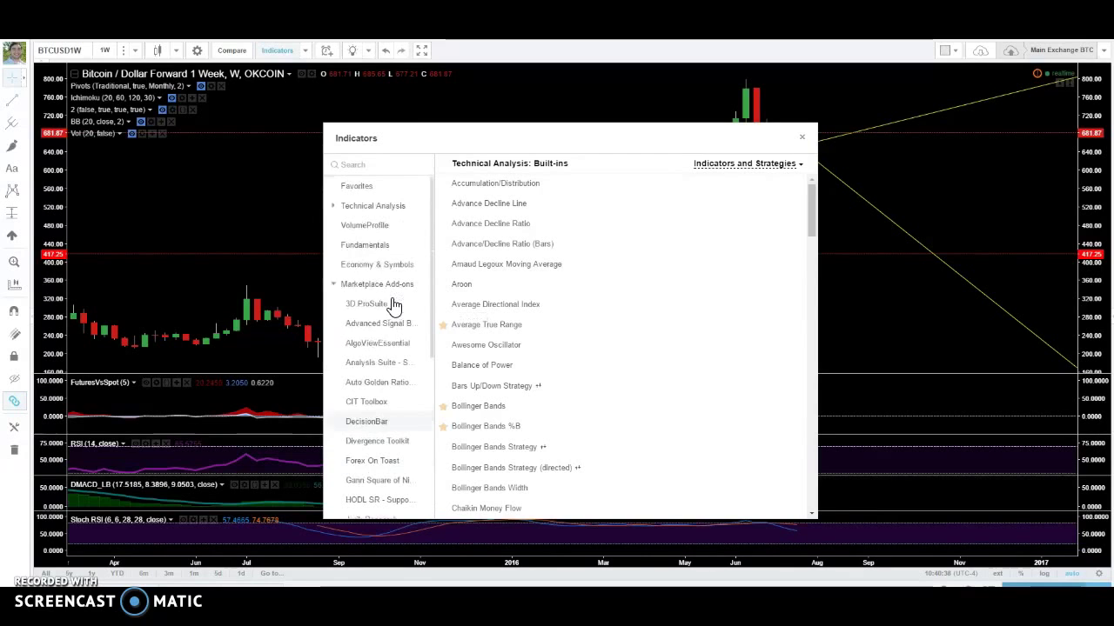
left_click(337, 214)
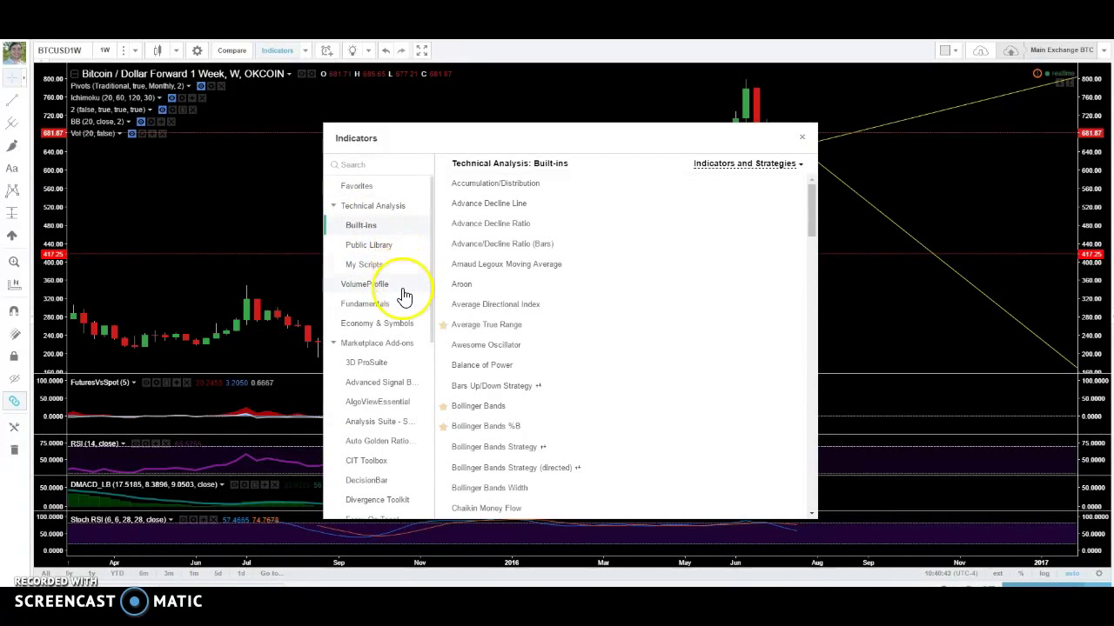
scroll(587, 305, "down", 15)
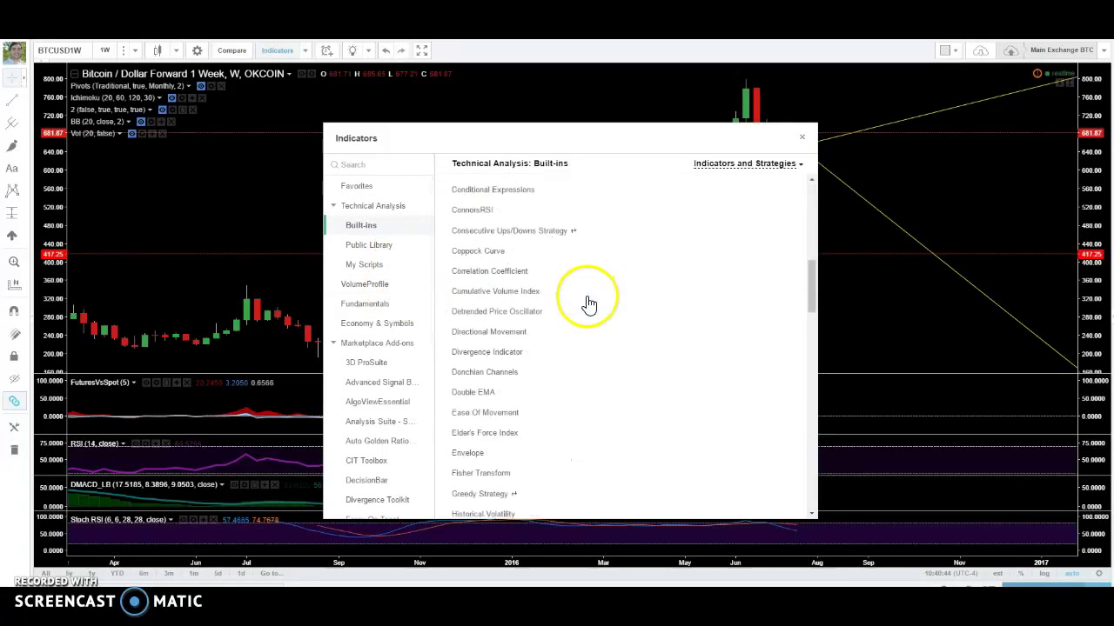
scroll(599, 330, "up", 15)
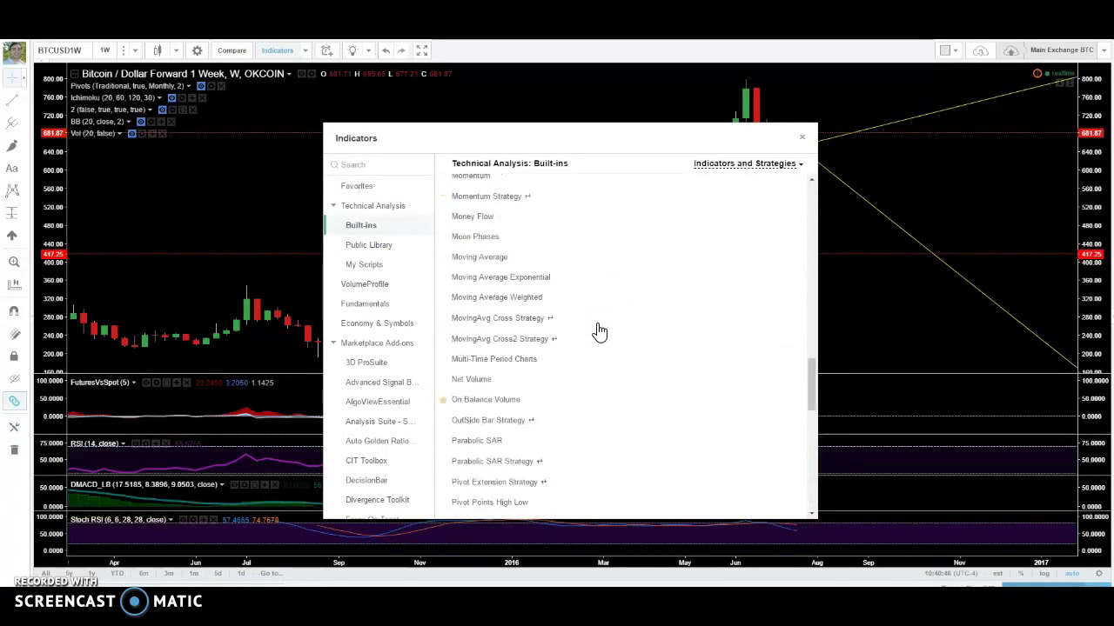
left_click(803, 141)
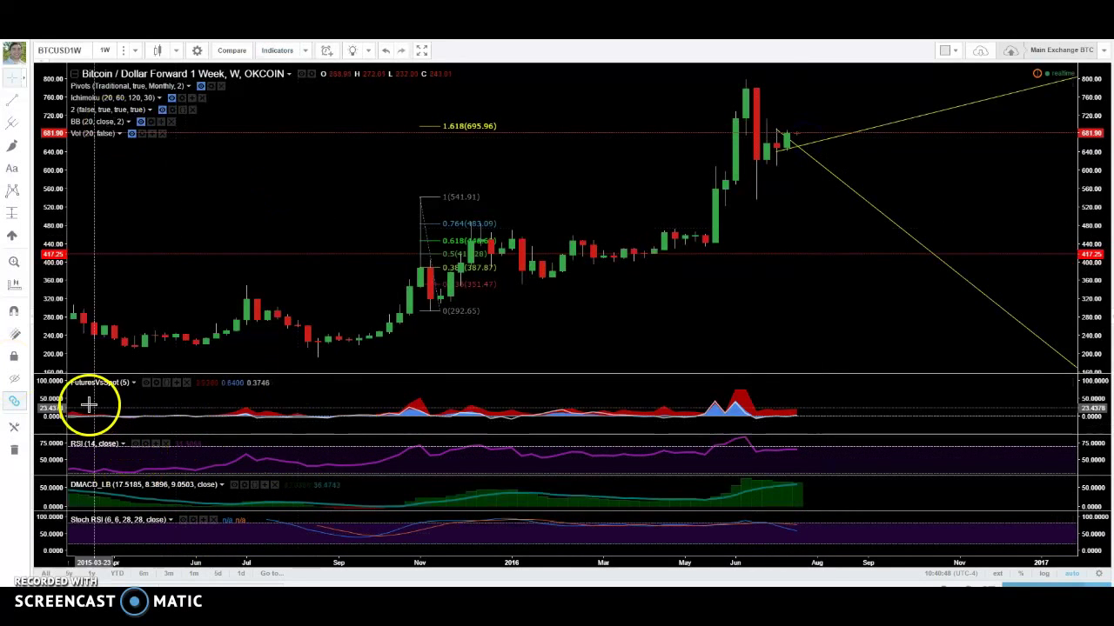
- Turn on magnet mode and move the Fib retracement's lower end point to about 322.87 at 2015-12-07
left_click(17, 313)
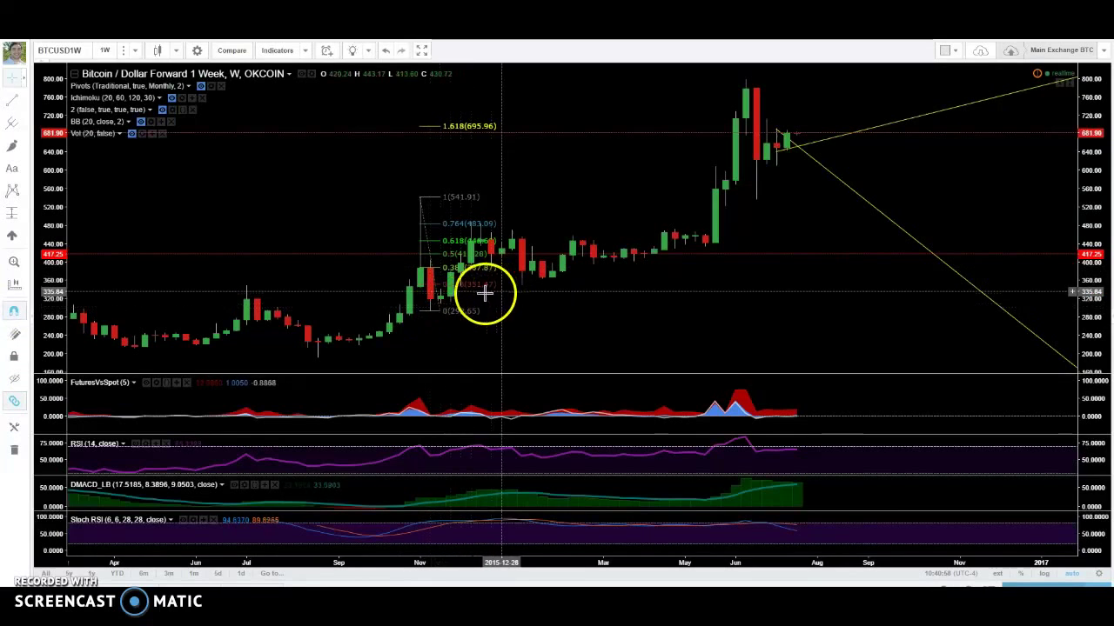
left_click_drag(439, 312, 470, 297)
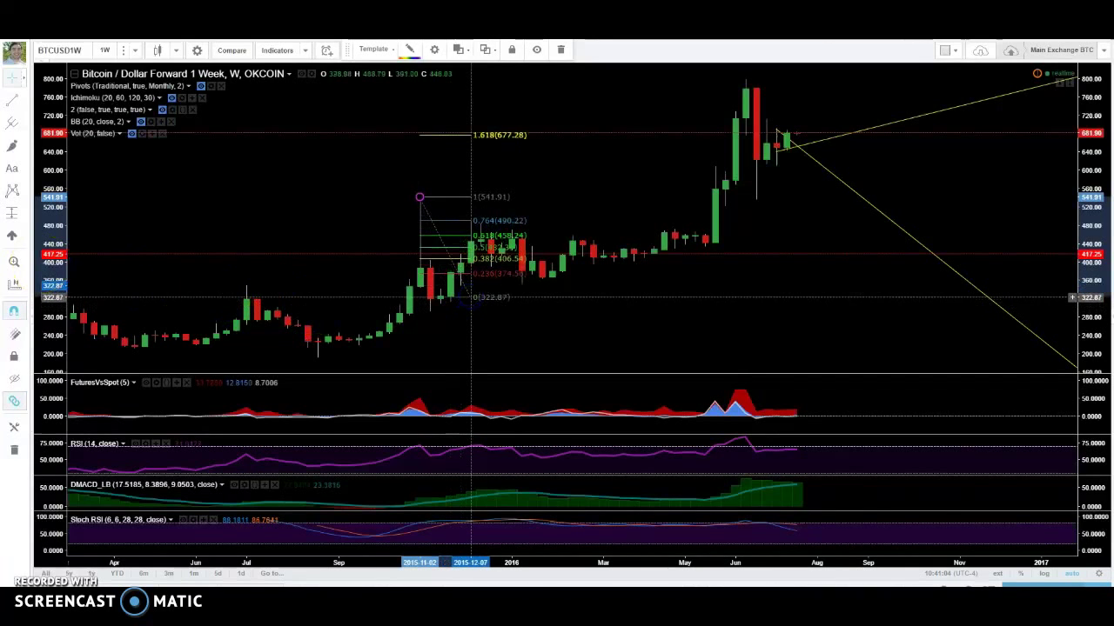
- Try to draw an XABCD pattern with X at 2015-06-29, A at the 2015-08-24 low and B at 2015-09-21
left_click(13, 190)
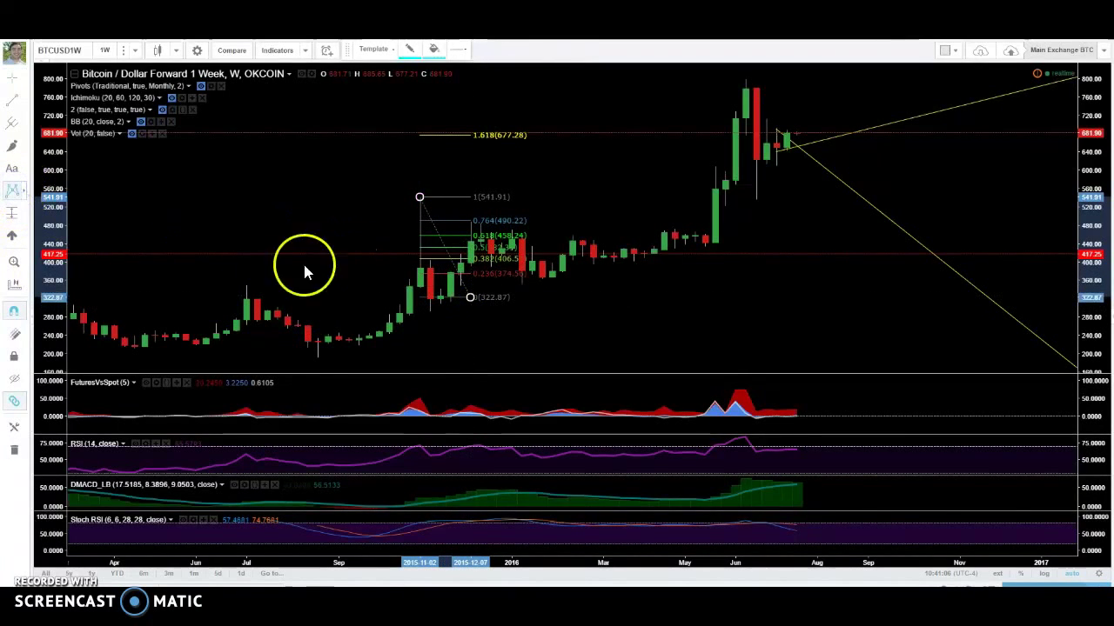
left_click(241, 296)
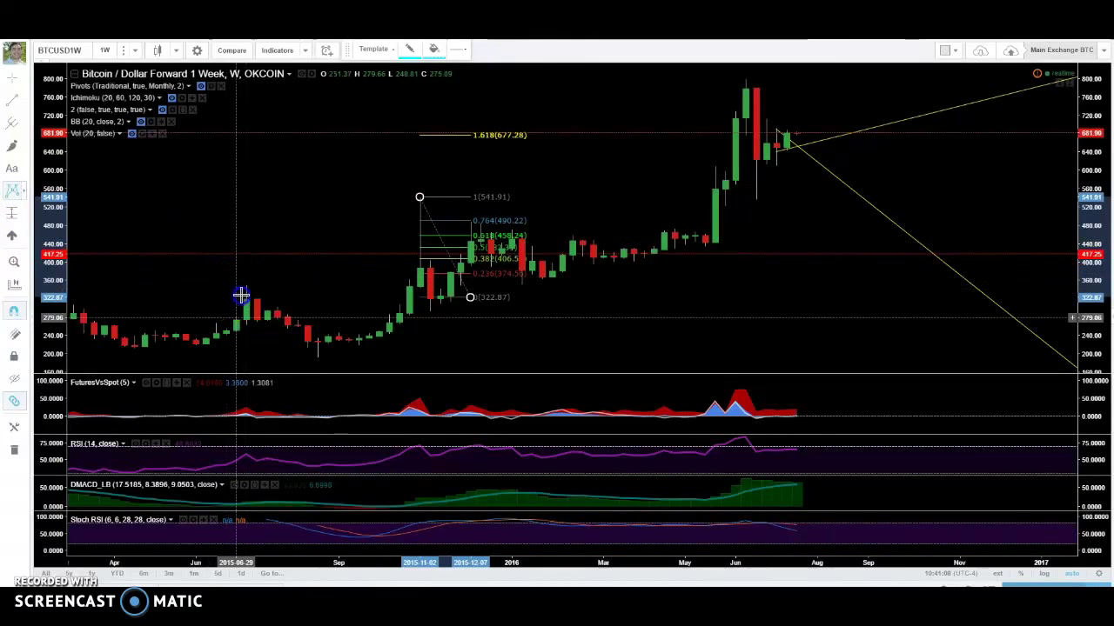
left_click(249, 296)
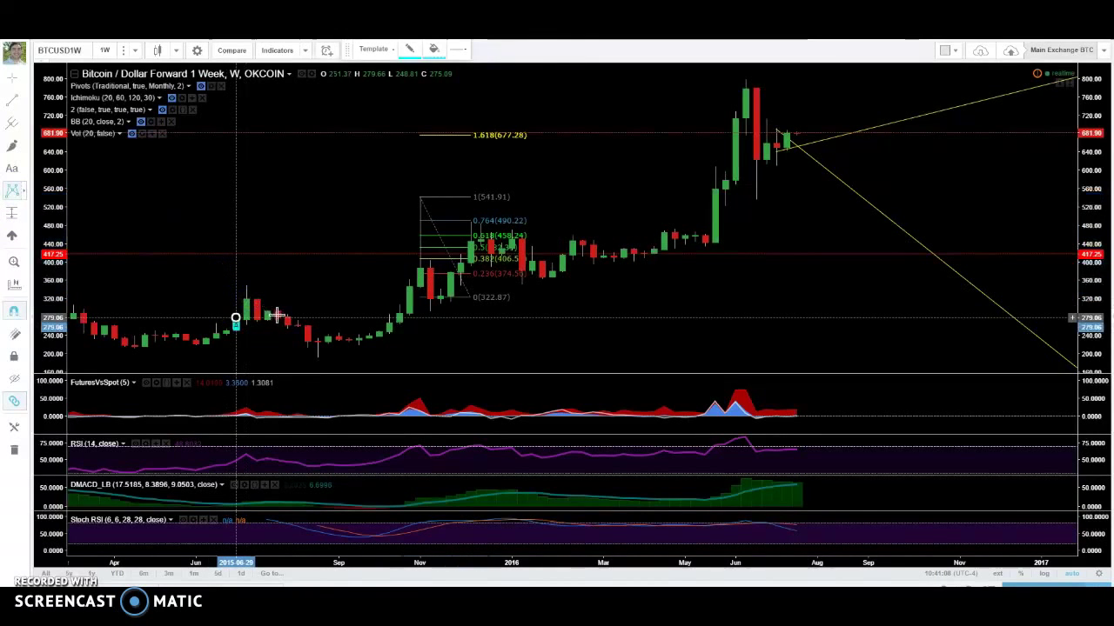
left_click_drag(309, 329, 318, 350)
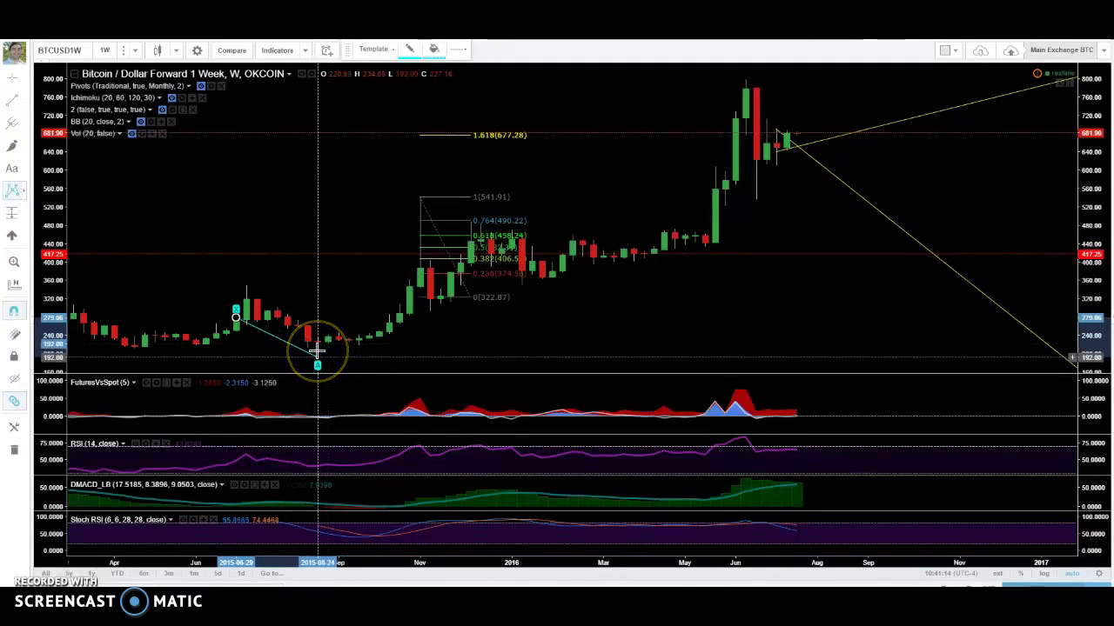
left_click(361, 310)
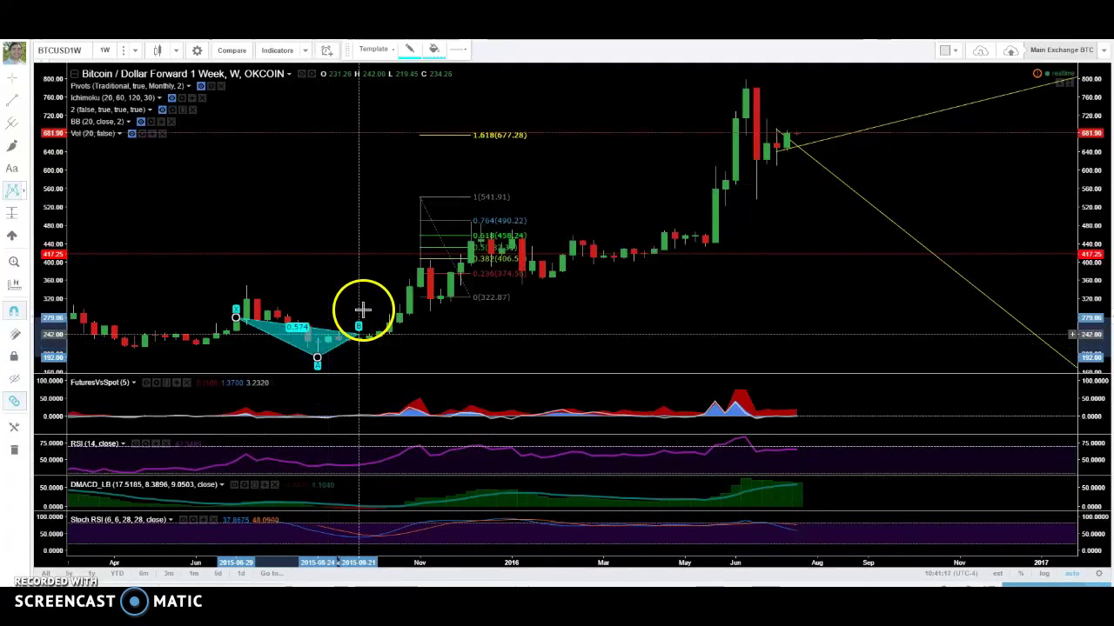
left_click_drag(362, 310, 424, 216)
left_click(203, 391)
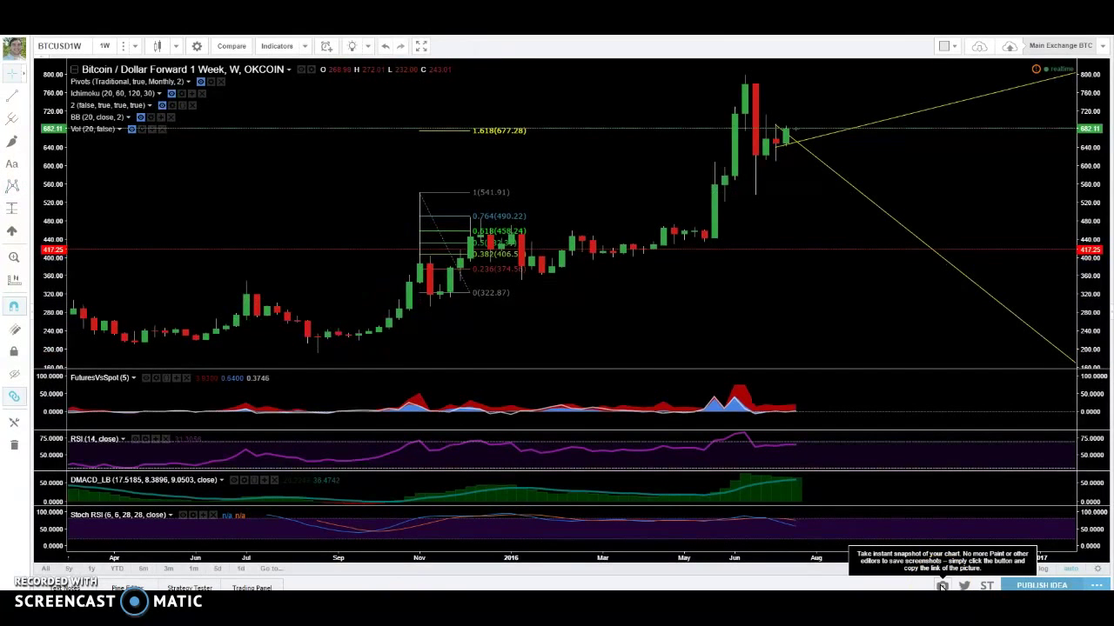
- Take an instant snapshot of the weekly BTCUSD1W chart and open the saved image, viewing the Twitter profile in between
left_click(942, 587)
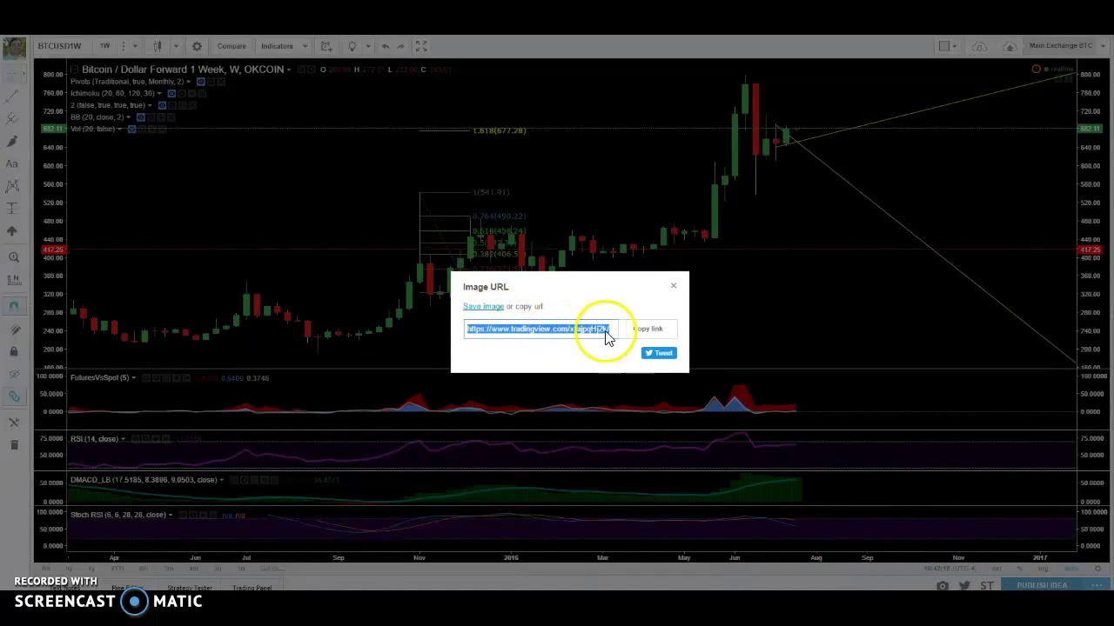
left_click(481, 307)
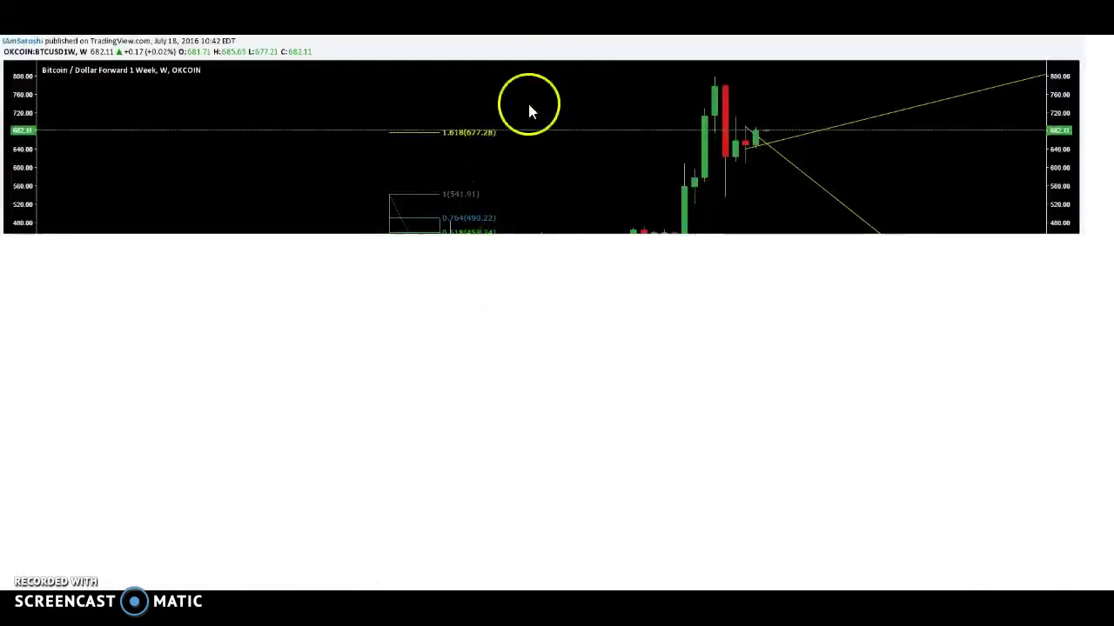
key("ctrl+w")
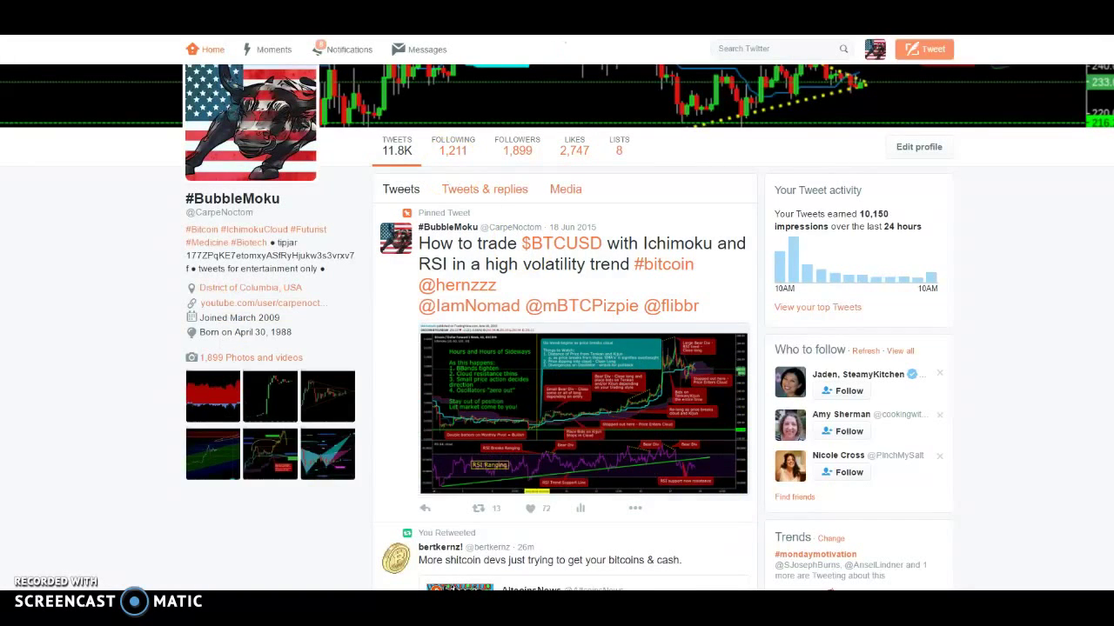
key("ctrl+w")
key("ctrl+w")
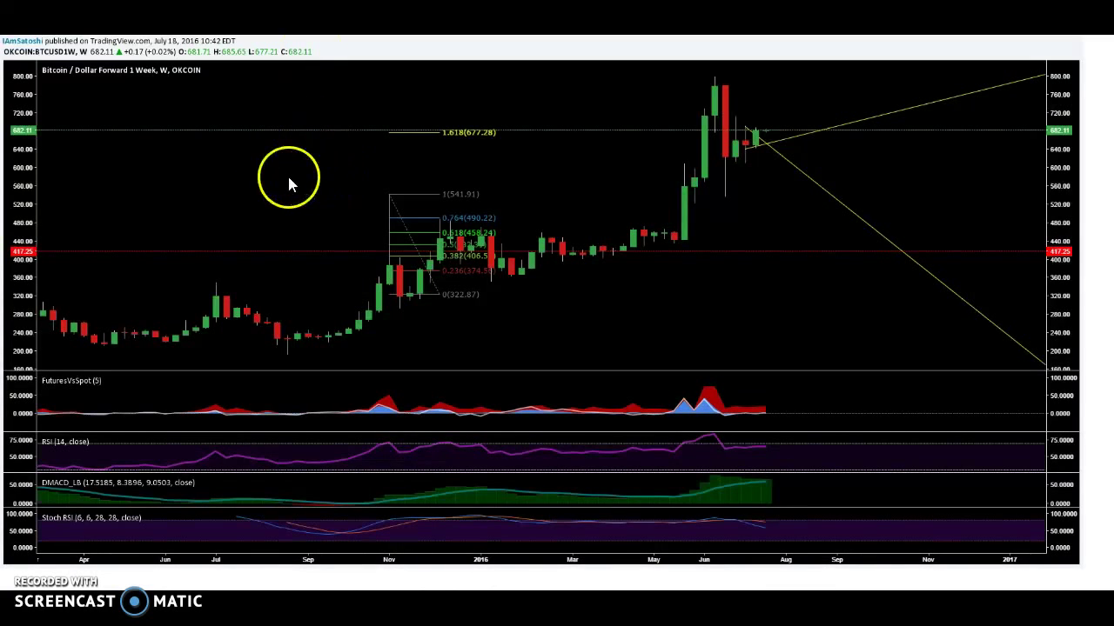
- Show the save and copy options for the snapshot image and dismiss them without choosing one
right_click(247, 135)
left_click(280, 157)
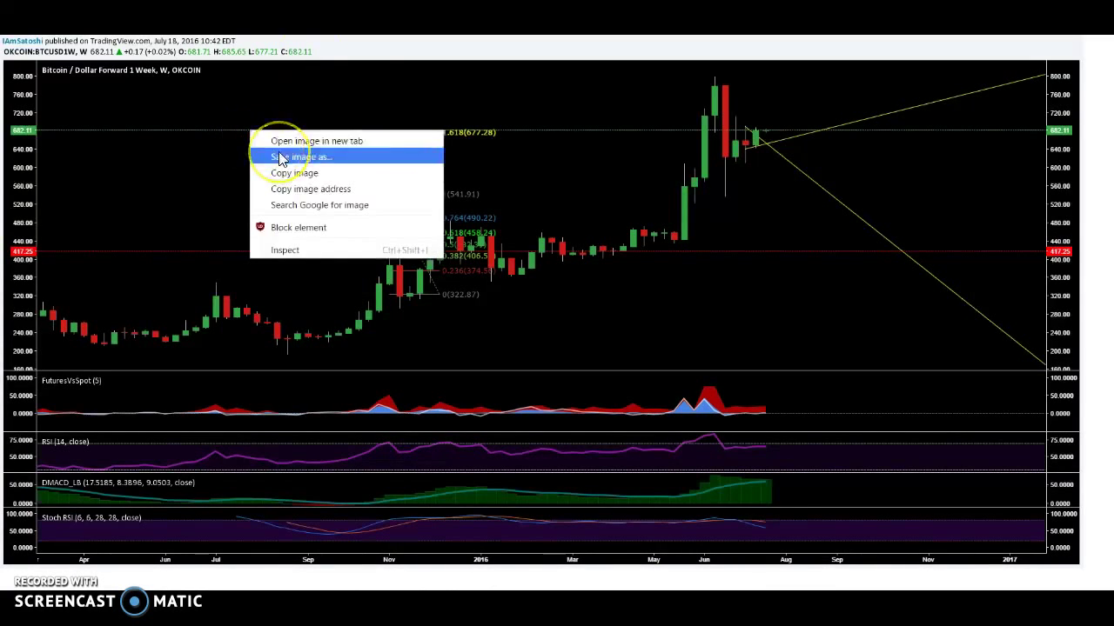
left_click(236, 136)
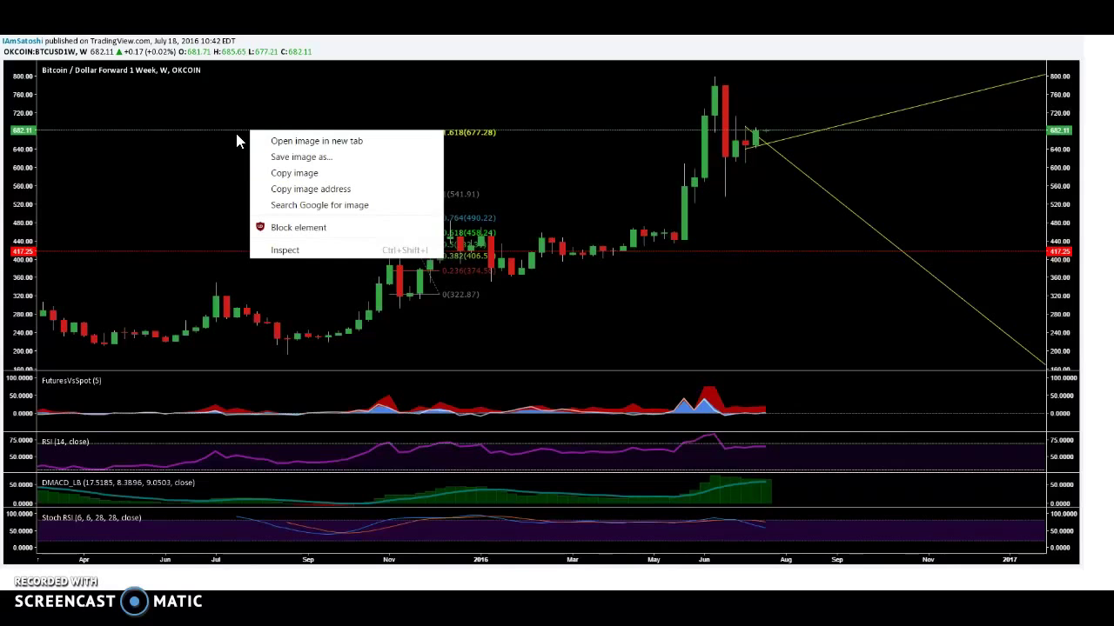
left_click(215, 165)
left_click(209, 189)
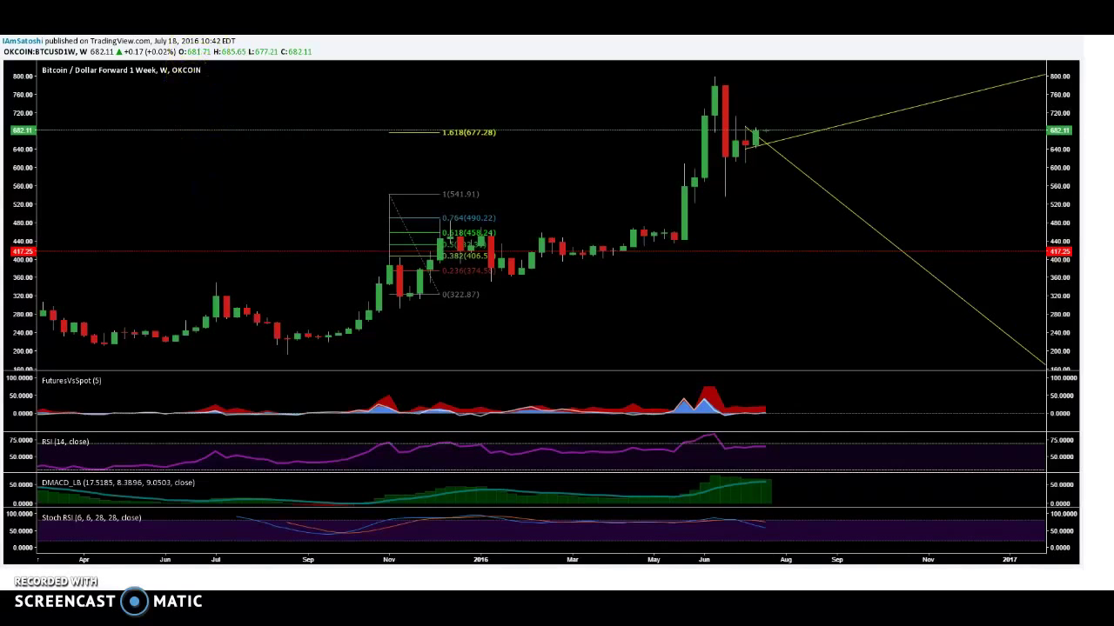